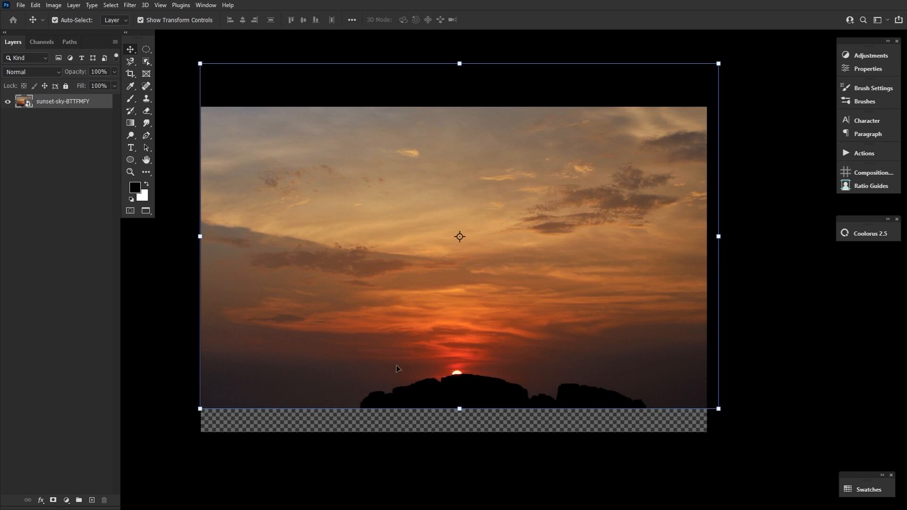
Place the red cloud image over the sunset sky and set its blending mode to Lighten.
left_click(144, 159)
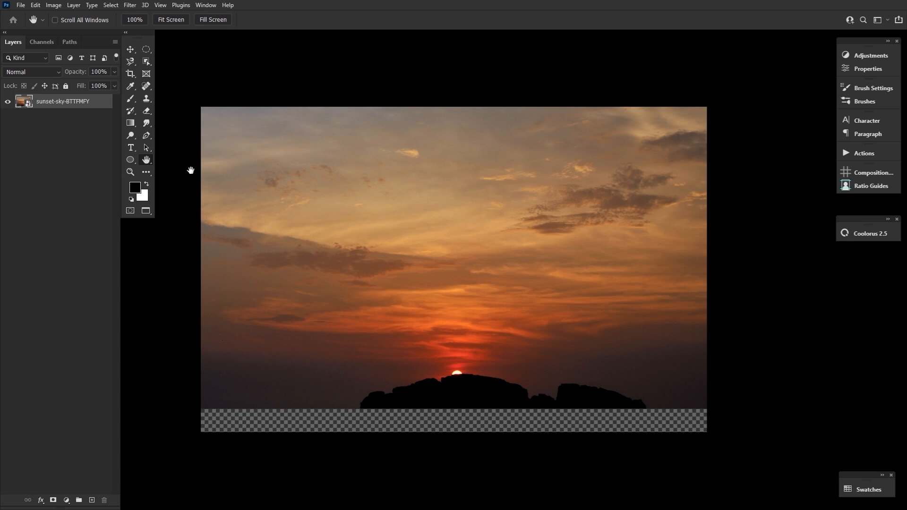
left_click_drag(510, 348, 399, 263)
left_click_drag(453, 185, 454, 127)
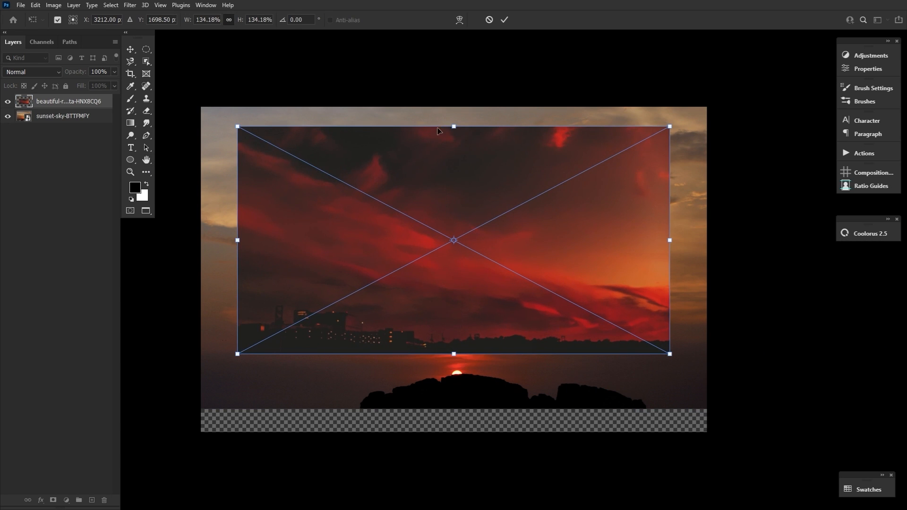
left_click(505, 20)
left_click(51, 74)
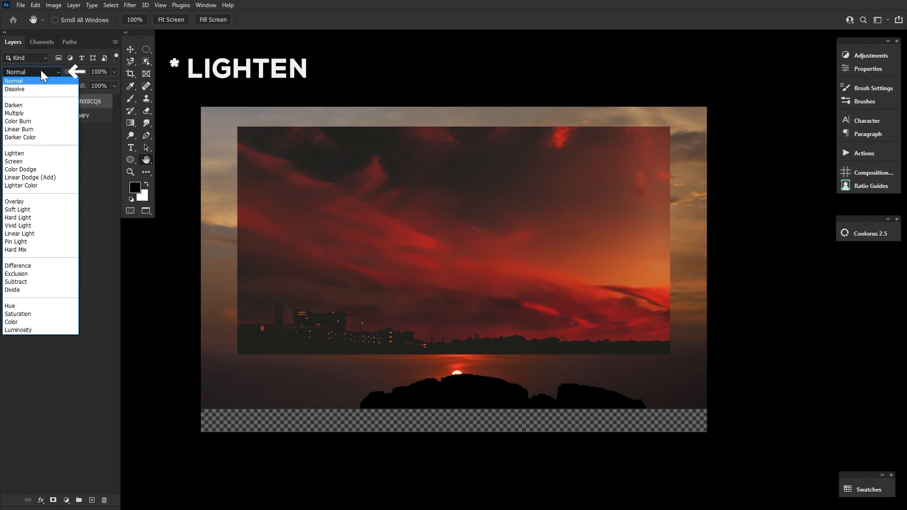
left_click(36, 152)
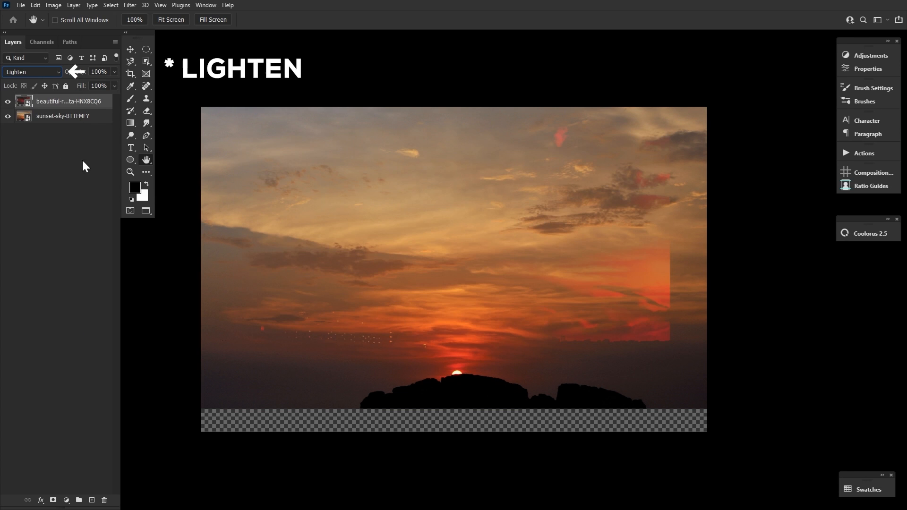
Scale the red cloud layer up to about 250% and position it so its red clouds fill the lower canvas.
left_click(131, 50)
left_click_drag(451, 354, 454, 504)
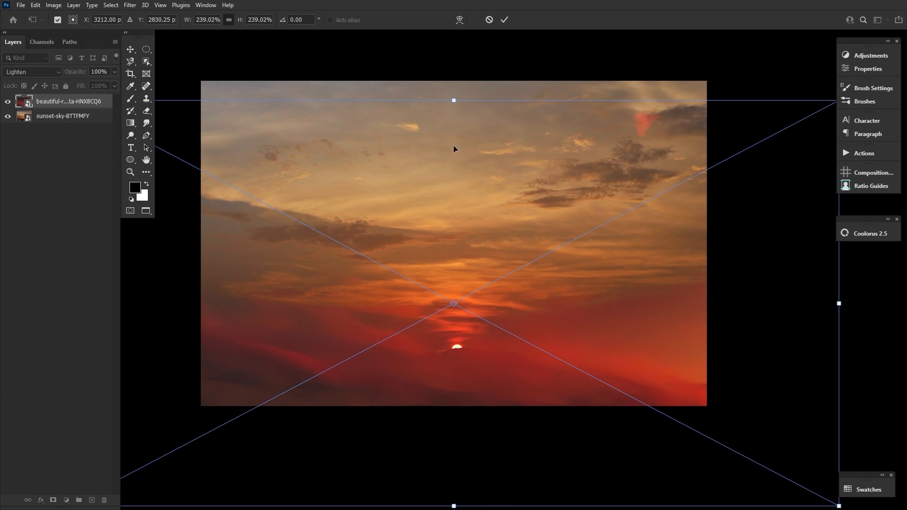
scroll(454, 150, "up", 2)
left_click_drag(453, 132, 452, 114)
left_click_drag(501, 281, 498, 263)
left_click_drag(495, 224, 494, 219)
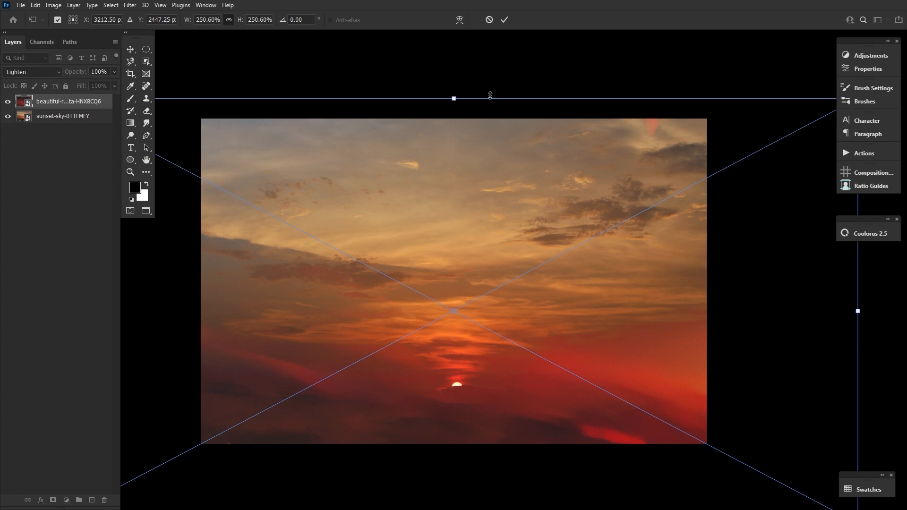
left_click(504, 19)
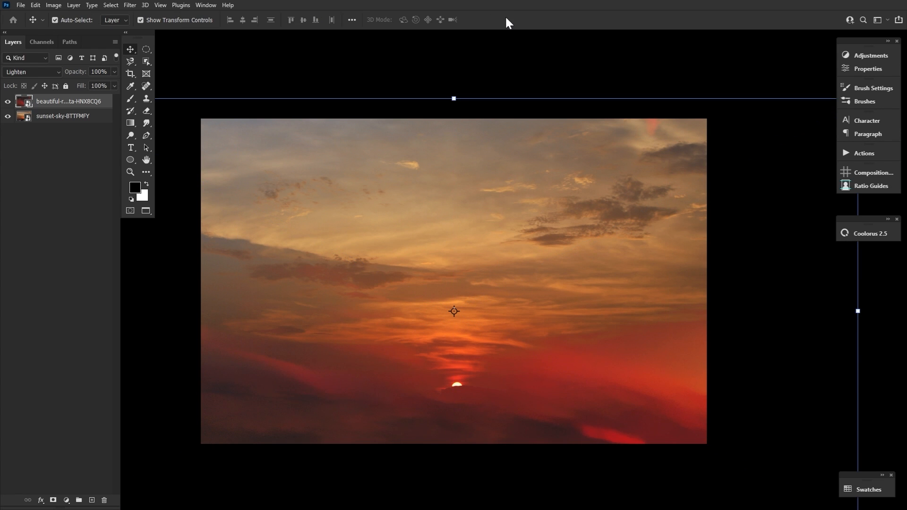
key("ctrl+z")
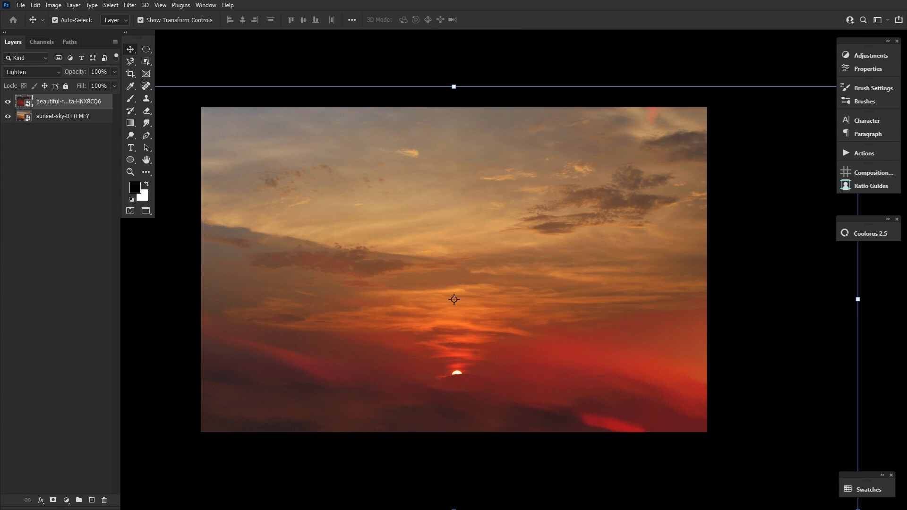
Place the snowy mountain photo on the canvas and mask it to the mountains using the Object Selection tool.
left_click_drag(0, 227, 451, 291)
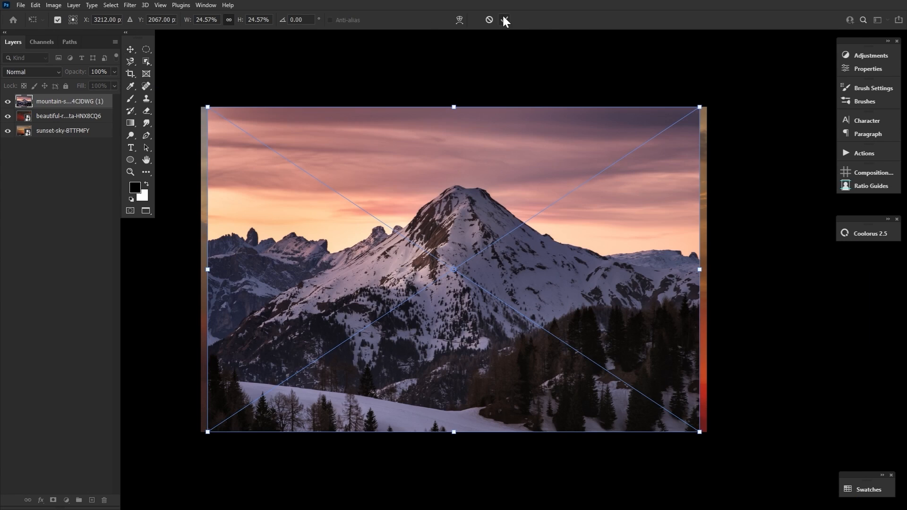
left_click(505, 20)
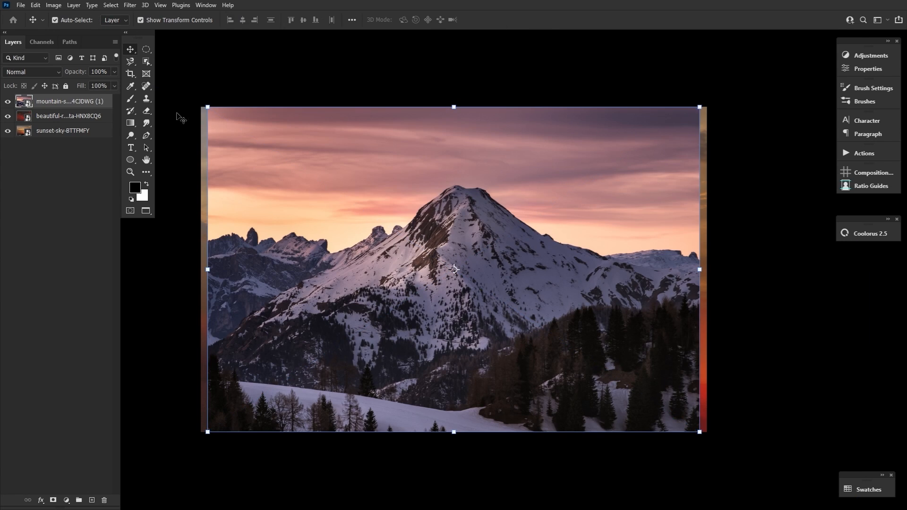
left_click(150, 62)
left_click_drag(237, 152, 724, 403)
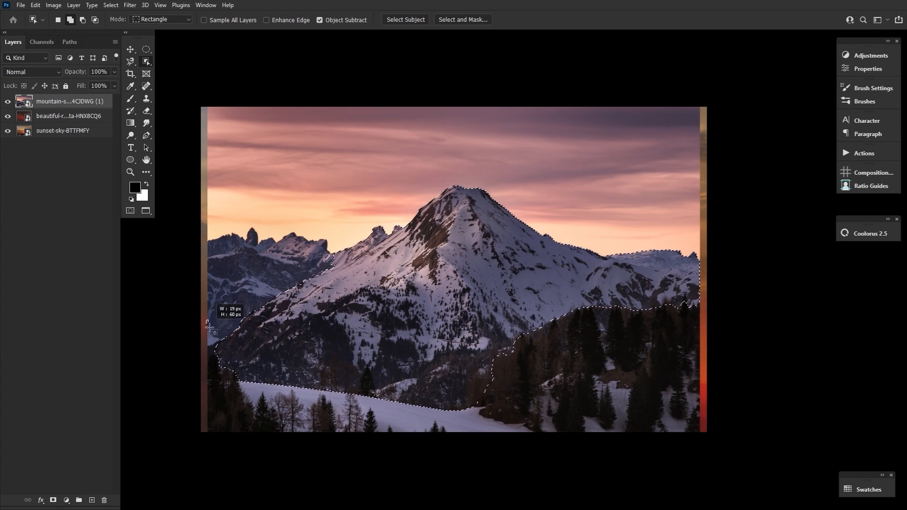
left_click_drag(663, 240, 745, 355)
left_click(53, 500)
Feather the mountain layer's mask by 0.8 px.
key("z")
left_click_drag(378, 227, 378, 226)
double_click(46, 106)
left_click_drag(754, 374, 799, 402)
left_click_drag(820, 430, 740, 429)
key("Return")
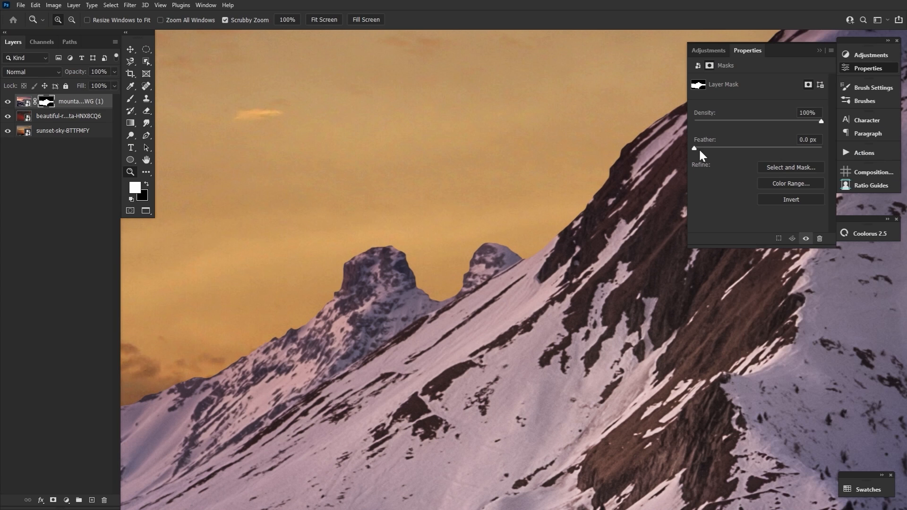
left_click_drag(712, 150, 700, 150)
key("ctrl+0")
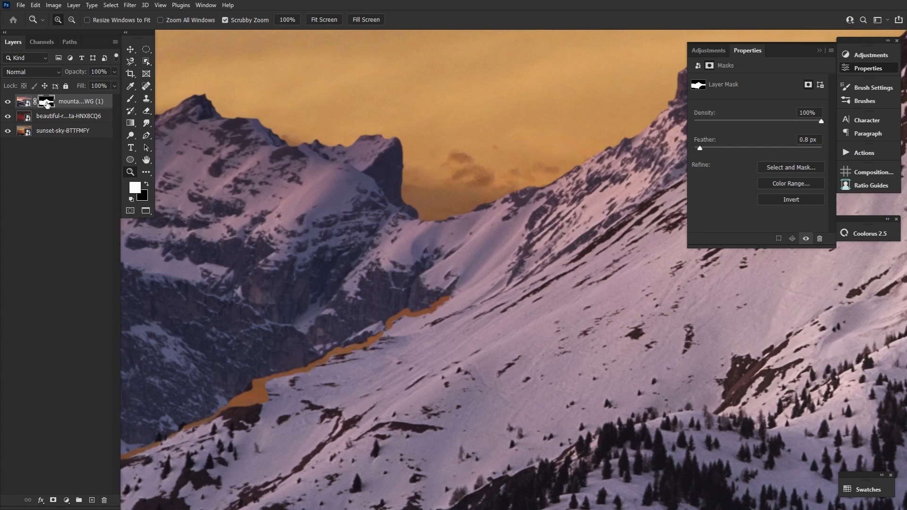
Paint white on the mountain mask to restore the missing strip between the left ridge and the main peak.
key("b")
key("x")
key("ctrl+plus")
left_click_drag(524, 261, 392, 290)
key("ctrl+z")
key("x")
left_click_drag(591, 201, 326, 331)
key("bracketleft")
key("bracketleft")
key("bracketleft")
key("bracketleft")
key("bracketleft")
key("bracketleft")
key("bracketleft")
key("bracketleft")
key("bracketleft")
key("ctrl+plus")
key("ctrl+plus")
key("z")
key("ctrl+0")
left_click(133, 171)
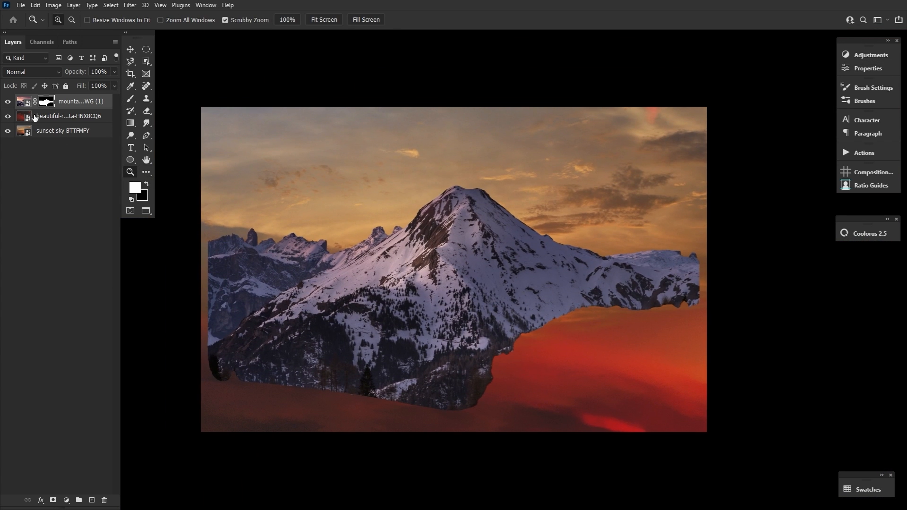
left_click(8, 102)
left_click(8, 102)
Convert the masked mountain layer to a smart object and move it to the lower right of the canvas.
key("h")
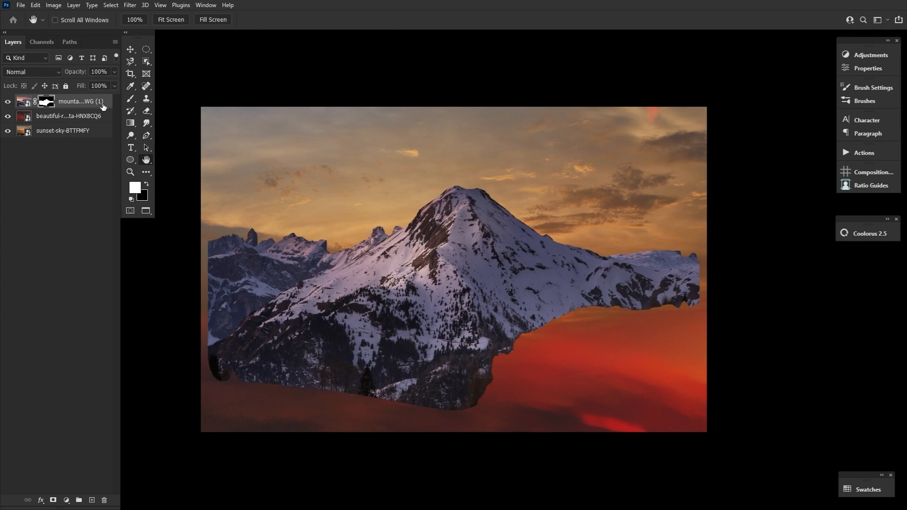
right_click(109, 103)
left_click(151, 185)
left_click(128, 48)
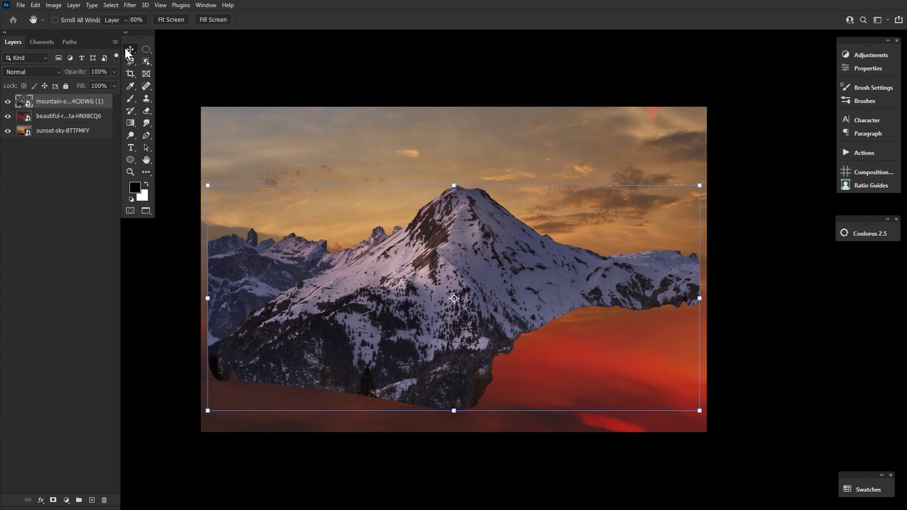
left_click_drag(503, 264, 641, 354)
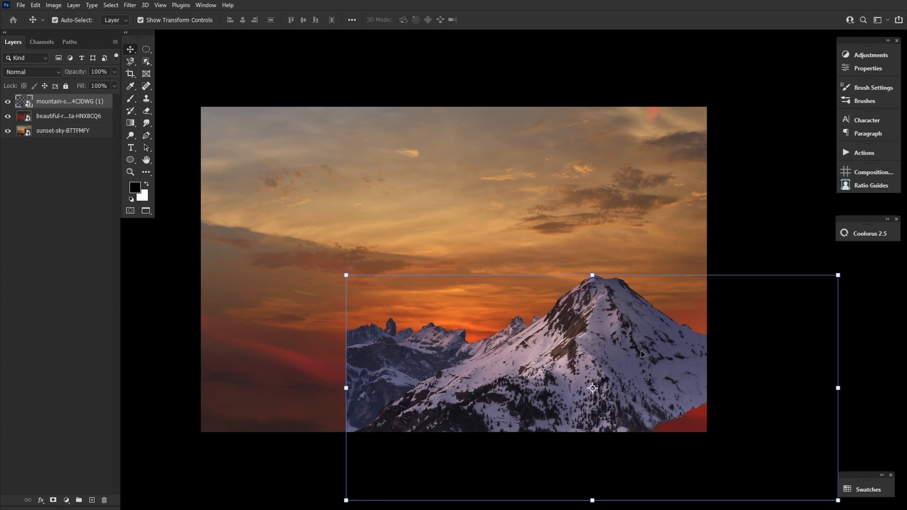
Add a layer mask to the mountain and paint black with a soft brush to fade out its base.
left_click(53, 499)
key("b")
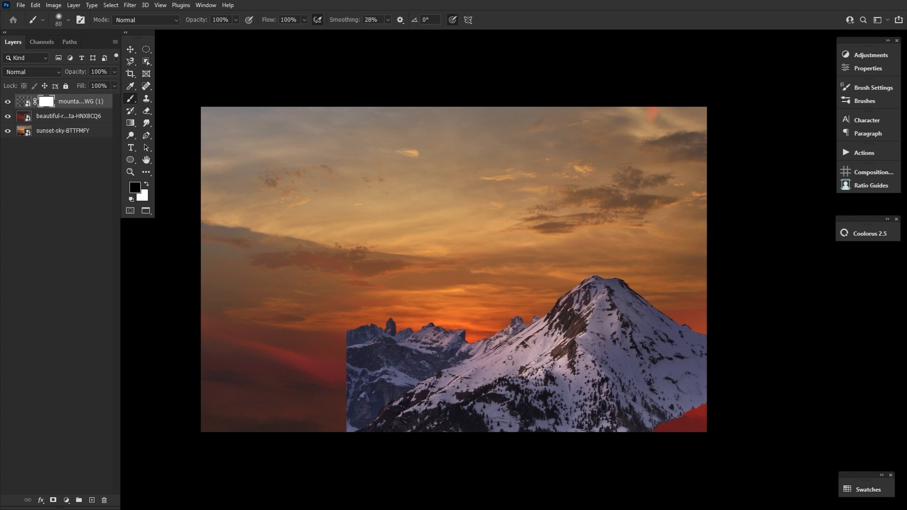
left_click_drag(733, 467, 636, 496)
Lower the mountain into the haze right of the sun and set its layer opacity to 51%.
key("v")
left_click_drag(596, 355, 609, 400)
key("5")
key("1")
left_click(130, 98)
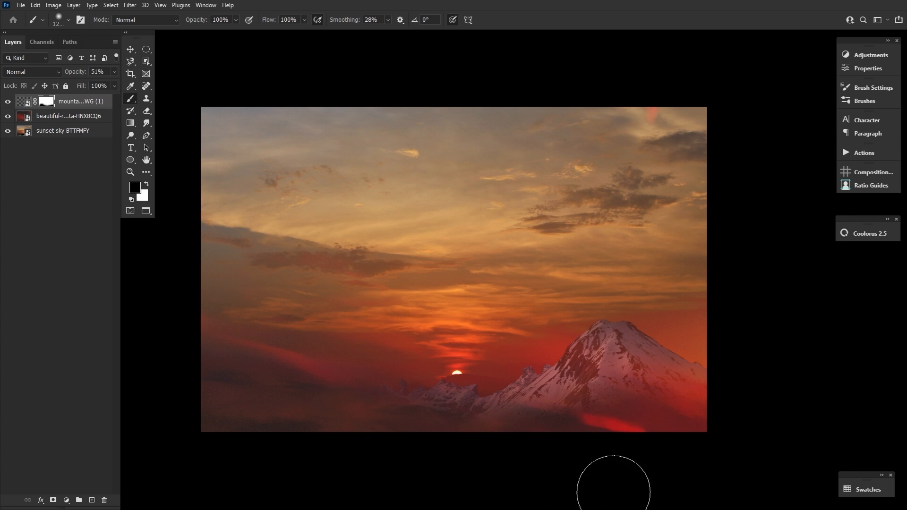
key("v")
mouse_move(630, 365)
left_mouse_down()
mouse_move(649, 366)
mouse_move(639, 366)
left_mouse_up()
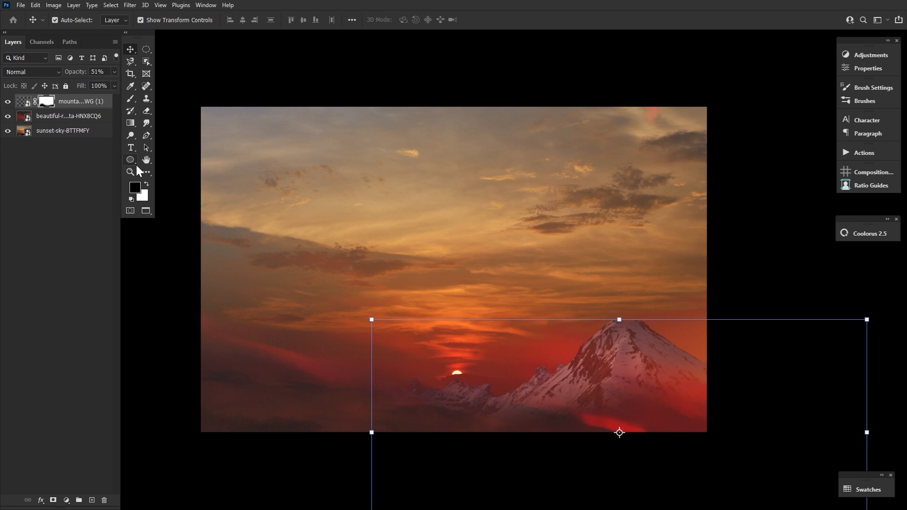
left_click(146, 161)
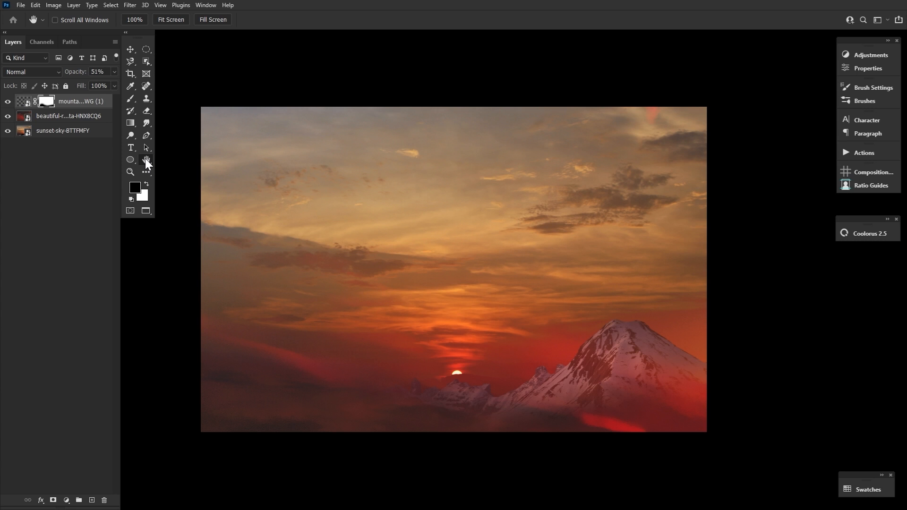
Duplicate the mountain layer, flip the copy horizontally and position it left of the sun.
key("ctrl+j")
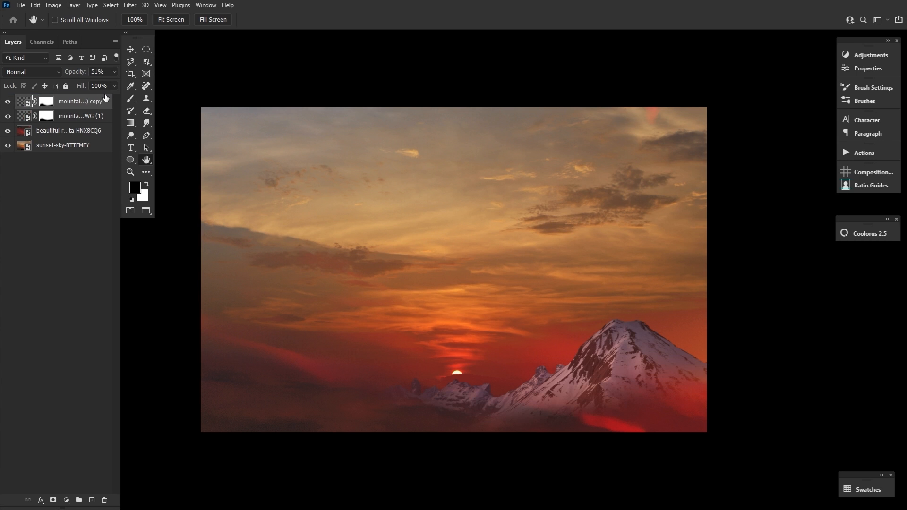
key("v")
right_click(535, 317)
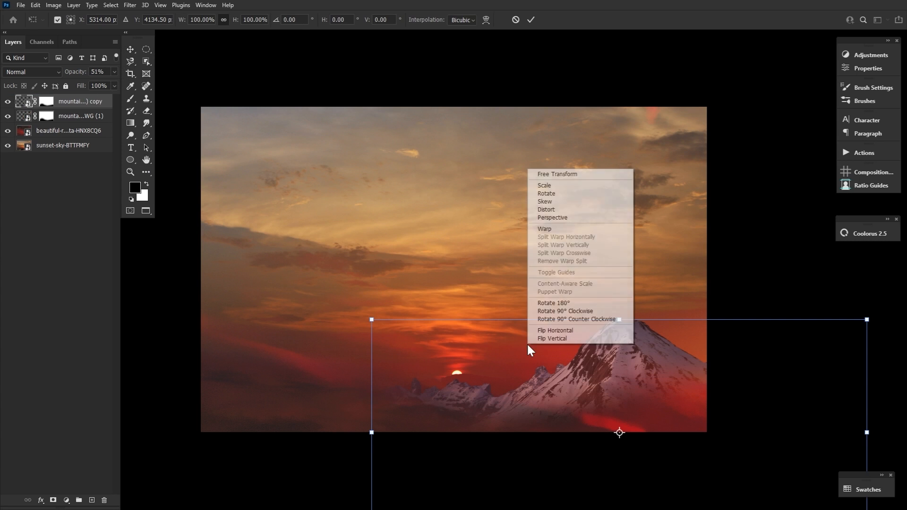
left_click(567, 332)
left_click_drag(579, 400, 325, 411)
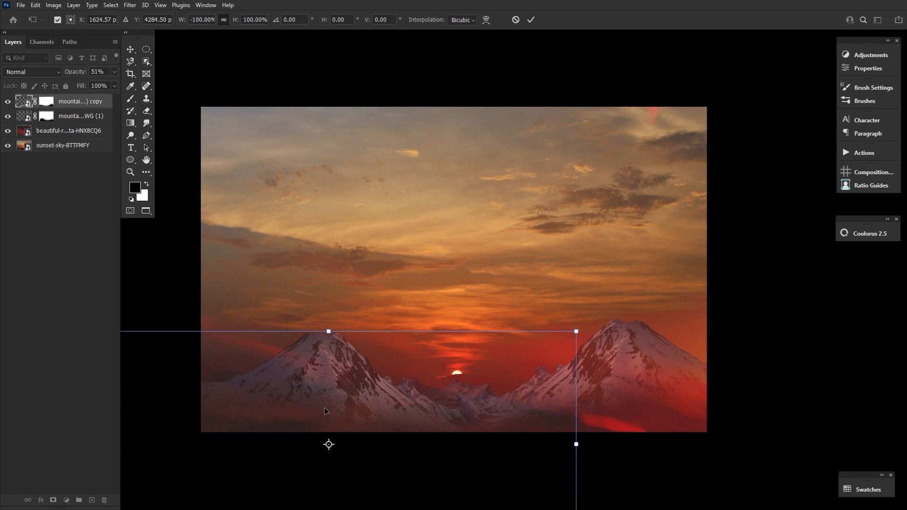
left_click_drag(333, 326, 308, 344)
key("Return")
Set the mirrored mountain copy's opacity to 30% and adjust its placement with Free Transform.
left_click_drag(83, 73, 75, 75)
key("ctrl+t")
left_click_drag(345, 360, 348, 340)
key("Return")
Paint black on the mirrored mountain's mask to blend its base and lower slopes into the clouds.
left_click(46, 101)
left_click(131, 98)
key("bracketleft")
key("bracketleft")
key("bracketleft")
key("bracketleft")
key("bracketleft")
key("bracketleft")
key("bracketleft")
key("bracketleft")
key("bracketleft")
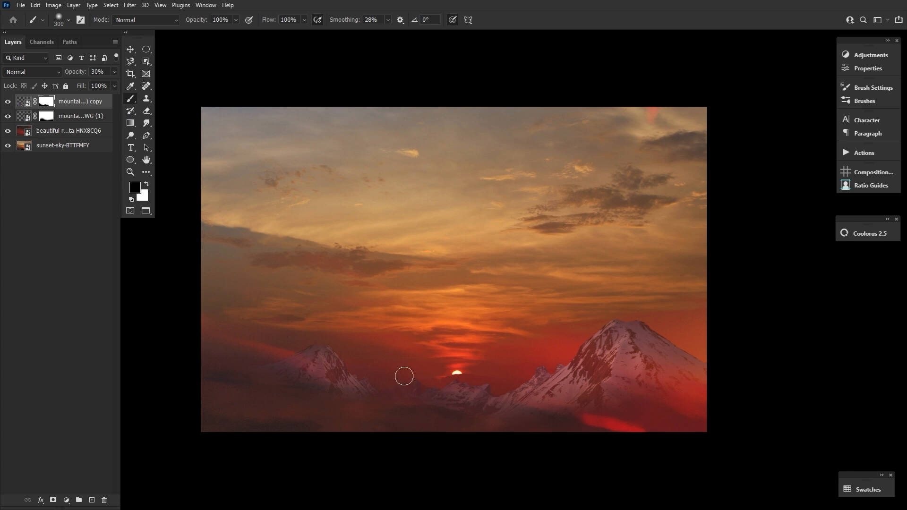
Shrink the mirrored mountain and set it lower on the horizon left of the sun.
left_click(130, 49)
left_click_drag(316, 370, 323, 376)
key("ctrl+t")
left_click_drag(322, 349, 322, 363)
left_click_drag(332, 398, 326, 376)
left_click_drag(315, 344, 314, 356)
mouse_move(328, 387)
left_mouse_down()
mouse_move(362, 387)
mouse_move(329, 382)
left_mouse_up()
key("Return")
Brush black on the small left mountain's mask to fade its outer ridge.
key("b")
key("x")
key("x")
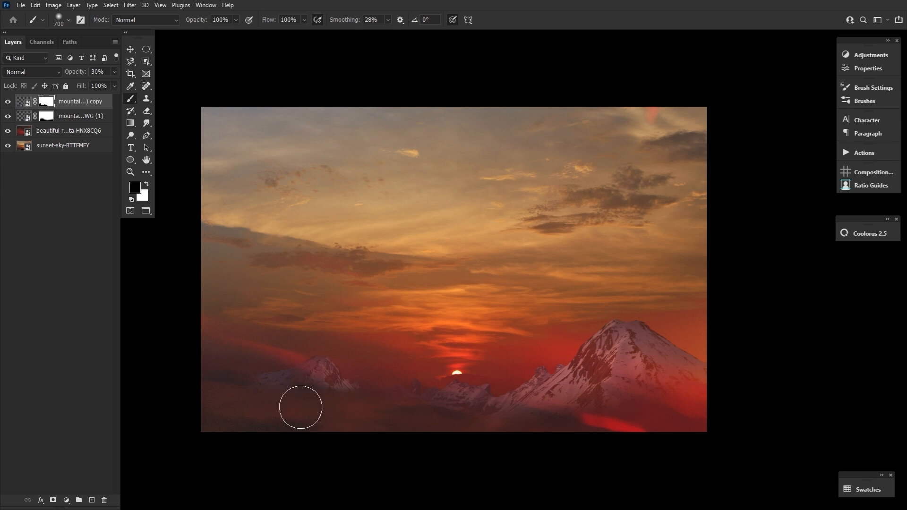
Enlarge the right mountain slightly and shift it toward the lower right corner of the canvas.
left_click(51, 117)
key("v")
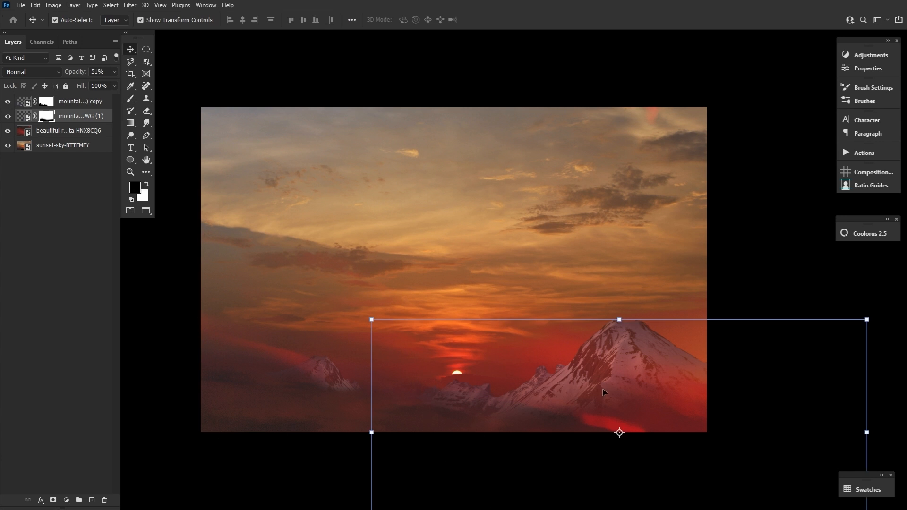
left_click_drag(640, 353, 659, 371)
left_click_drag(641, 336, 640, 316)
left_click_drag(641, 344, 657, 372)
left_click_drag(645, 403, 640, 387)
key("Return")
Paint black on the right mountain's mask to dissolve its base and trailing ridge into the red haze.
key("b")
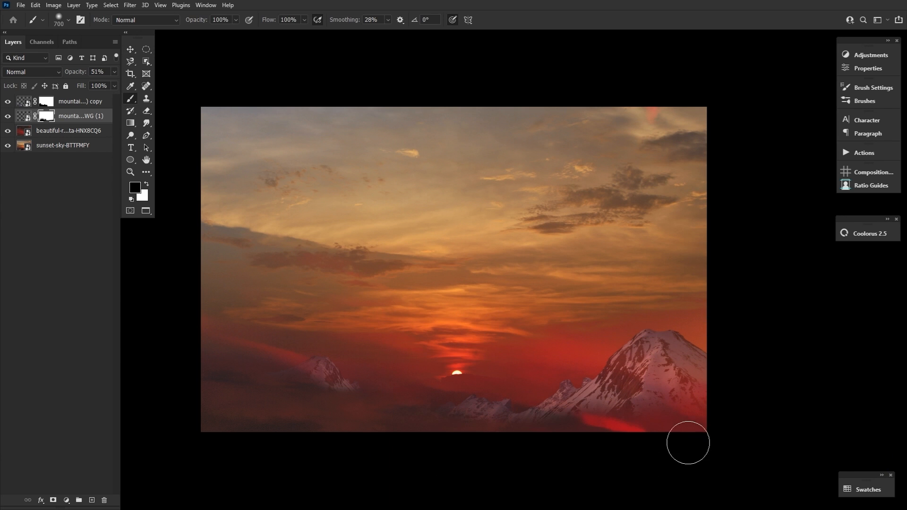
mouse_move(704, 423)
left_mouse_down()
mouse_move(653, 427)
mouse_move(520, 463)
mouse_move(438, 440)
left_mouse_up()
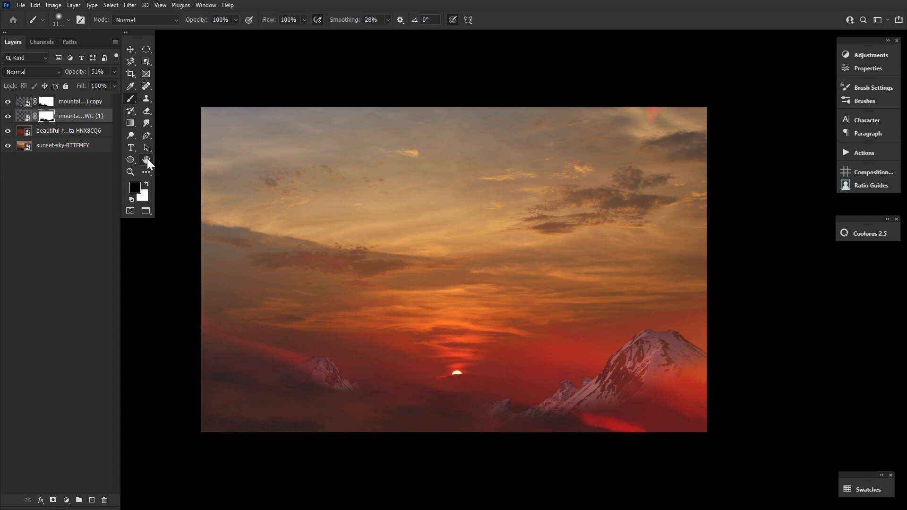
left_click(146, 159)
Select the right mountain's snow highlights with Color Range, using sampled colors and a fuzziness of 47.
left_click(23, 116)
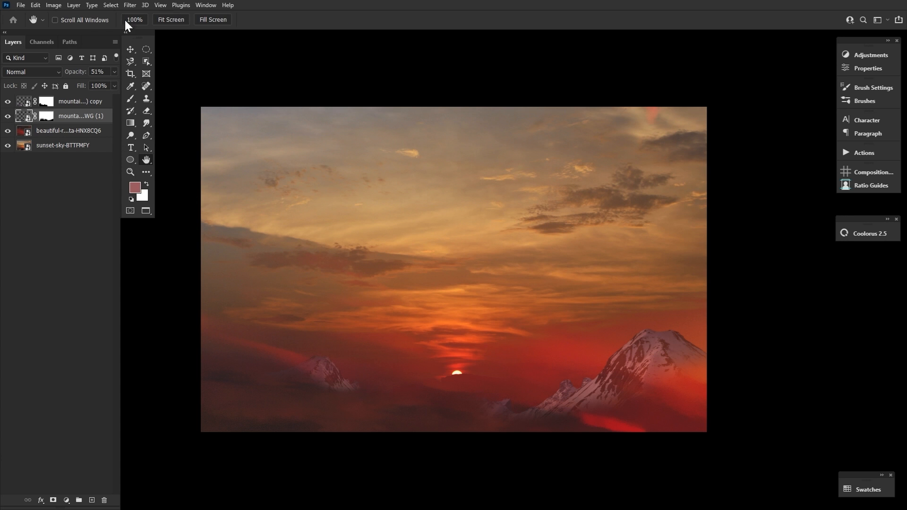
left_click(111, 5)
left_click(129, 92)
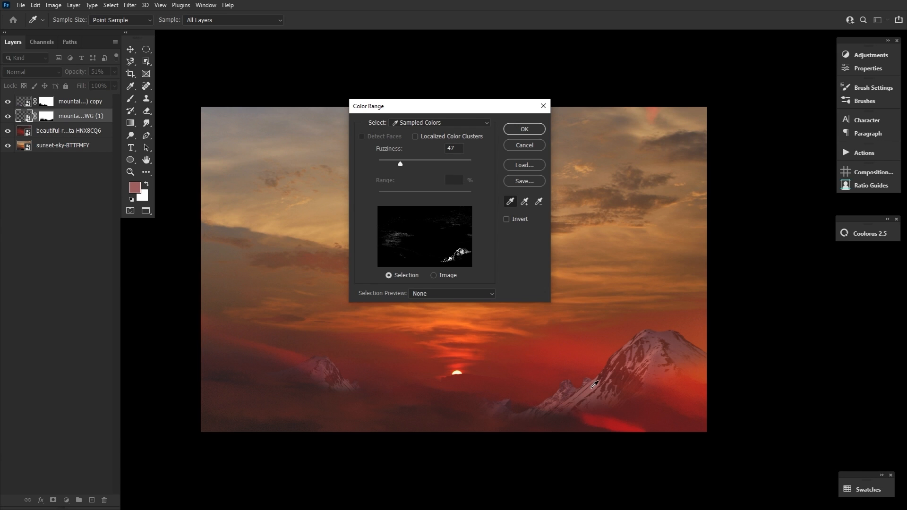
left_click_drag(412, 163, 400, 166)
left_click(524, 129)
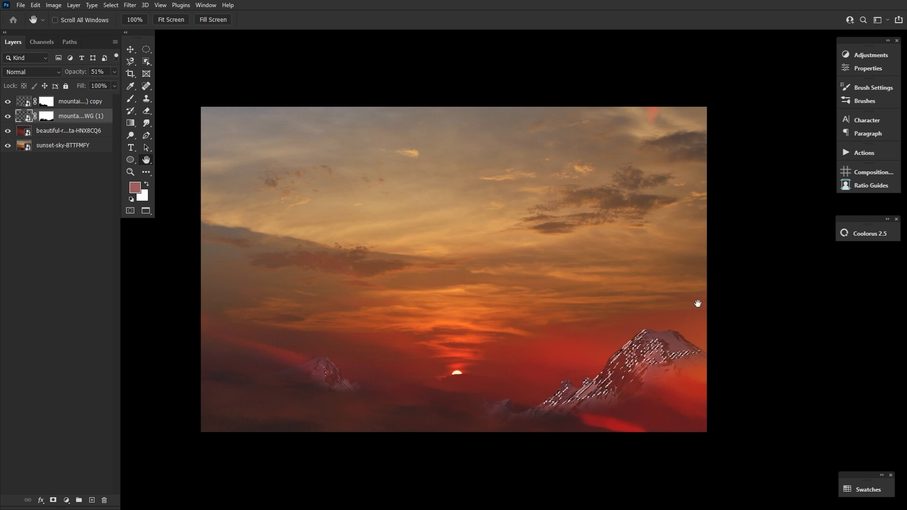
Add a Brightness/Contrast adjustment masked to the selected snow, clip it to the right mountain, and set its brightness to 15.
left_click(857, 53)
left_click(715, 78)
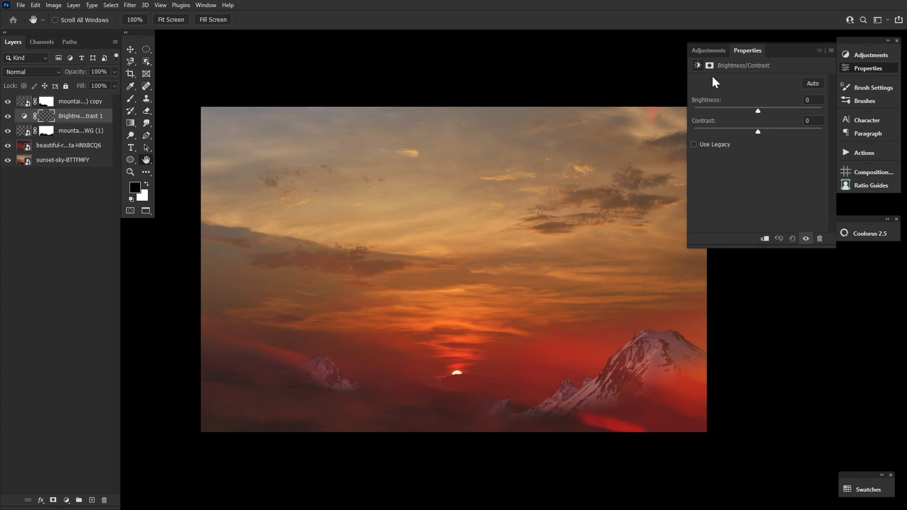
left_click(98, 122, "alt")
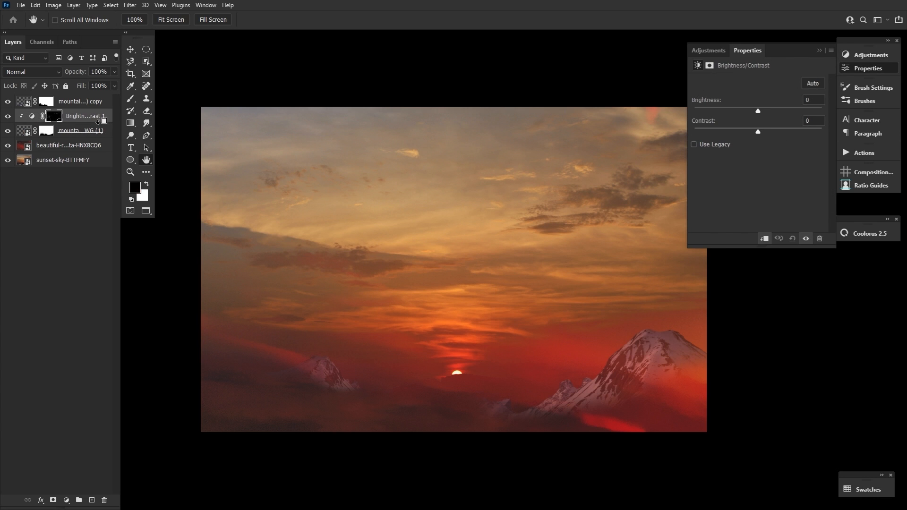
left_click(55, 117)
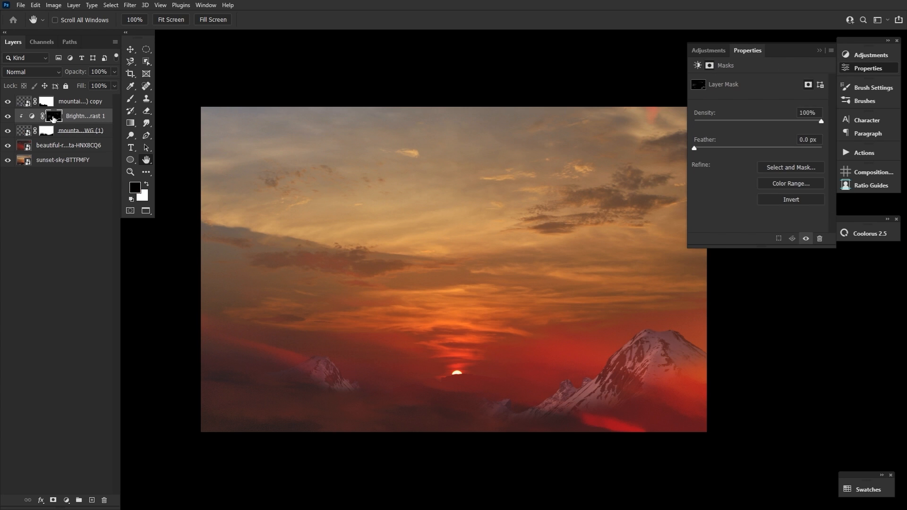
left_click(30, 116)
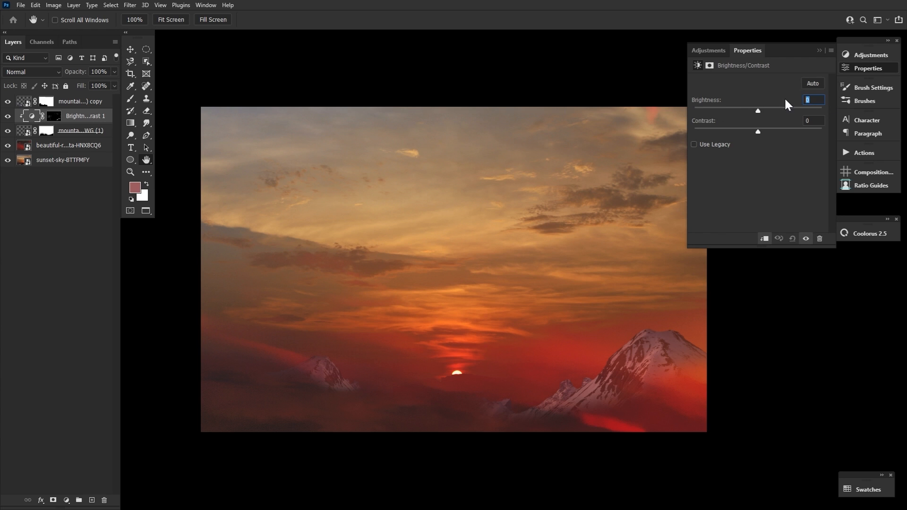
type("1")
type("5")
Clip a Hue/Saturation adjustment with Hue +29 to the right mountain and replace its mask with the Brightness/Contrast layer's mask.
left_click(869, 55)
left_click(709, 87)
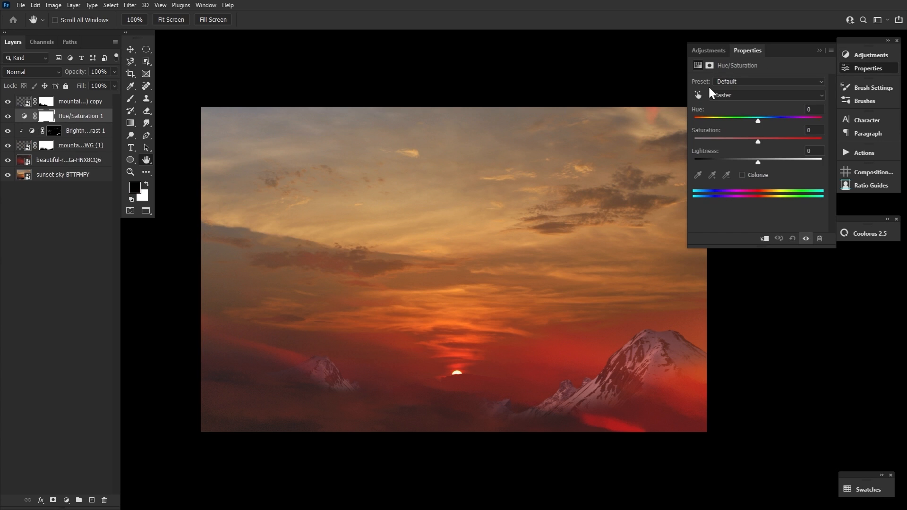
left_click(93, 124, "alt")
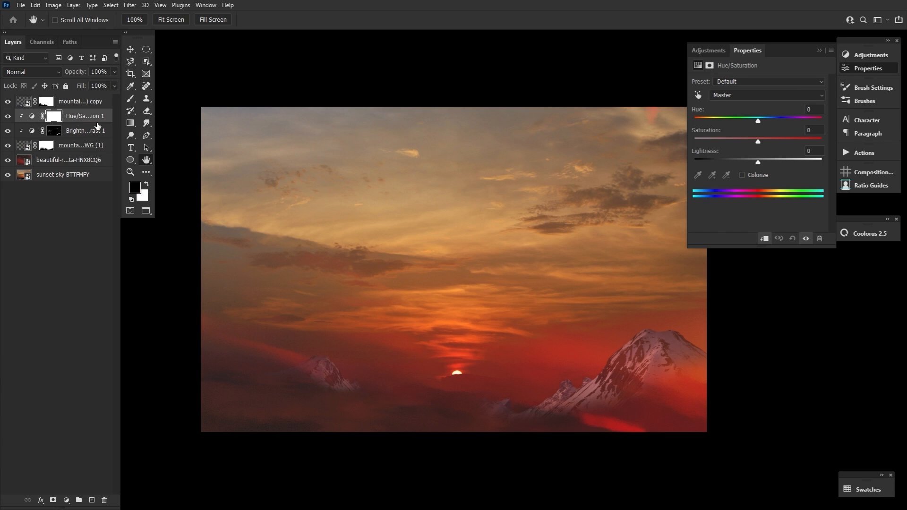
type("29")
key("Tab")
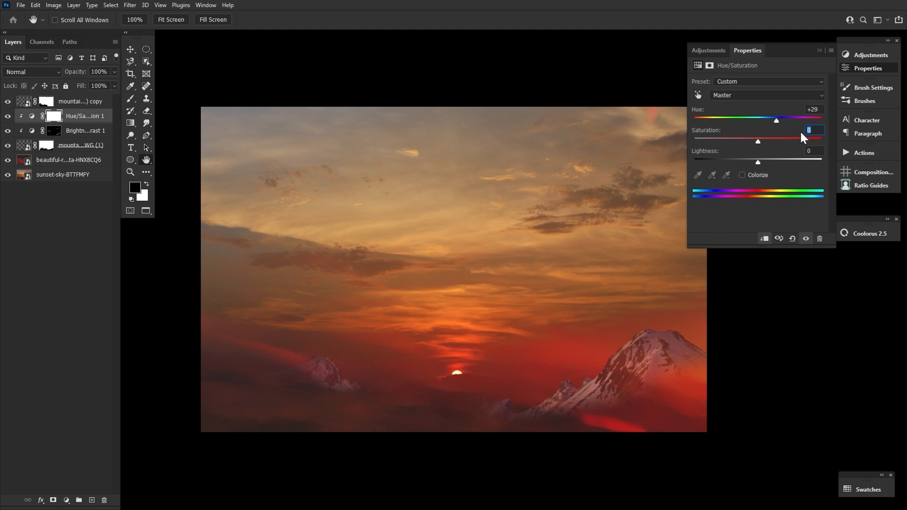
left_click(872, 70)
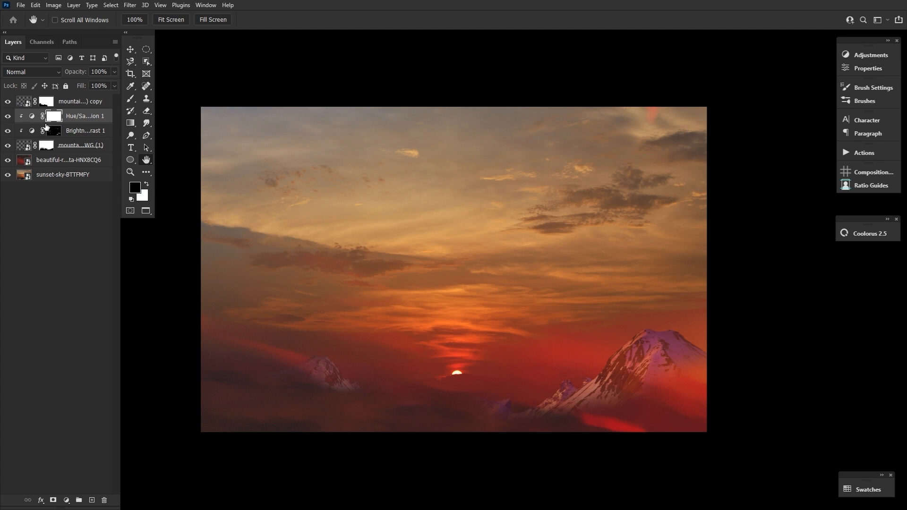
left_click_drag(58, 135, 53, 115)
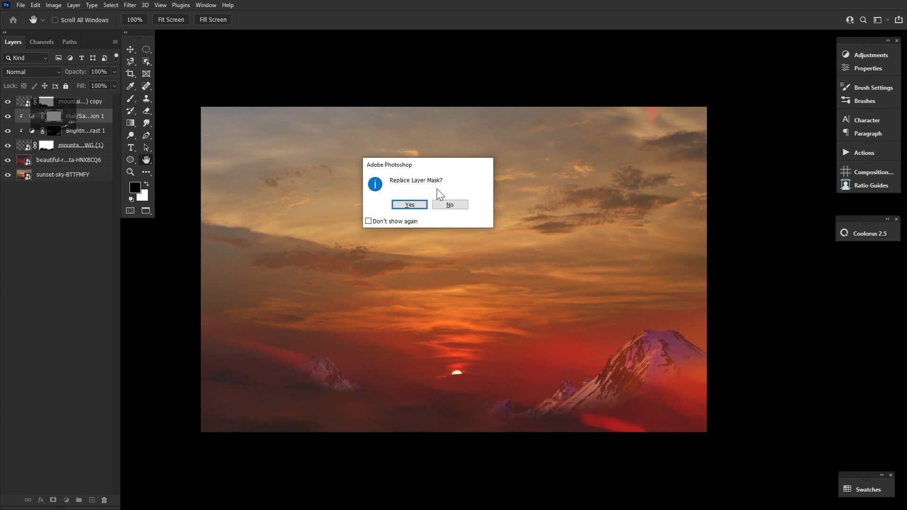
left_click(418, 206)
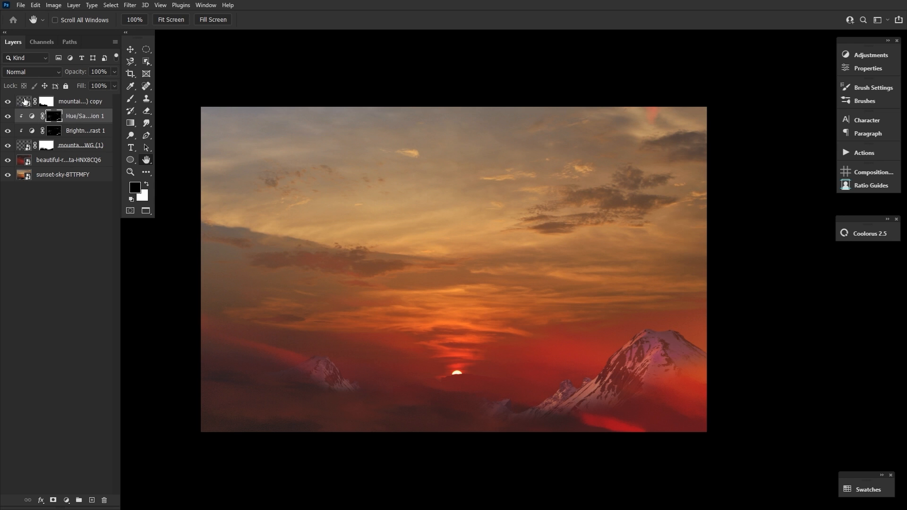
Select the small left mountain's snow highlights with Color Range, using sampled colors and a fuzziness of 32.
left_click(25, 101)
left_click(110, 5)
left_click(127, 104)
left_click(331, 362)
left_click_drag(397, 163, 396, 166)
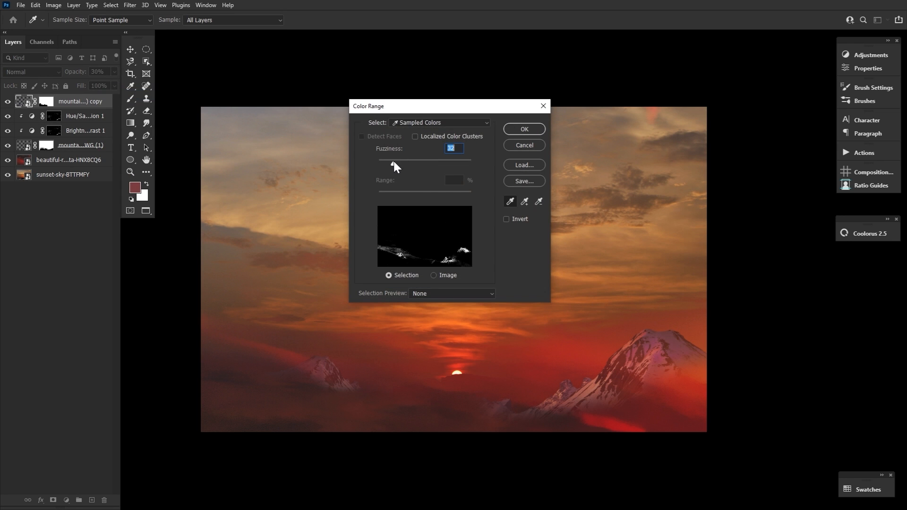
left_click(520, 129)
Duplicate both snow adjustments above the left mountain, clip them to it, and replace their masks with one made from the new selection.
left_click_drag(77, 130, 71, 97)
right_click(47, 101)
left_click(80, 117)
left_click(53, 500)
left_click(82, 109, "alt")
left_click_drag(85, 131, 54, 101)
left_click(81, 108, "alt")
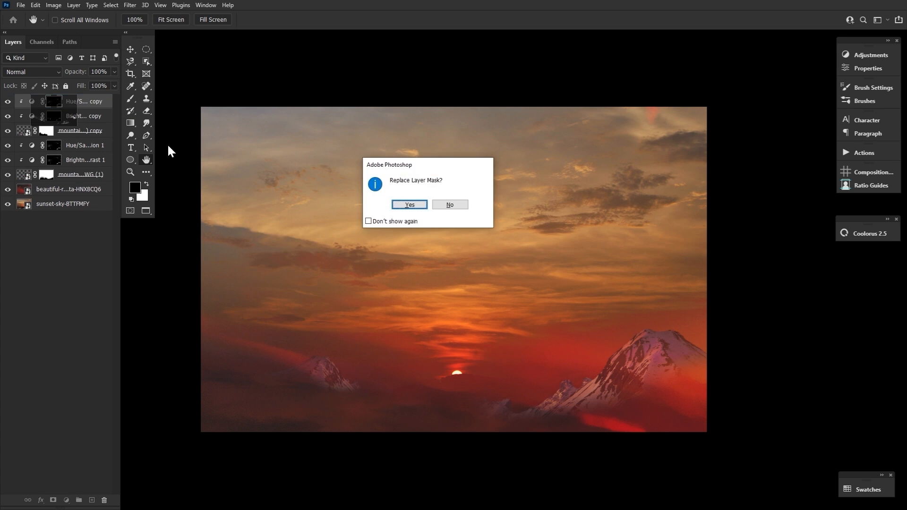
key("Return")
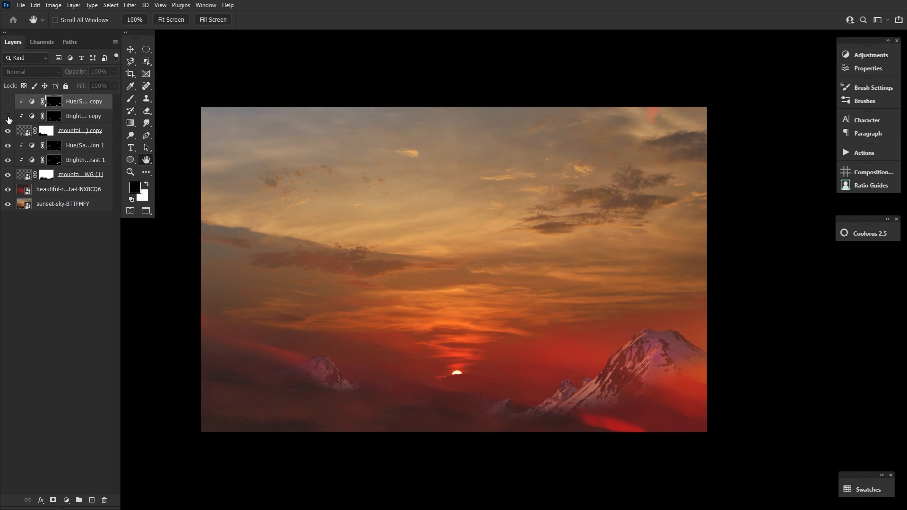
left_click(8, 103)
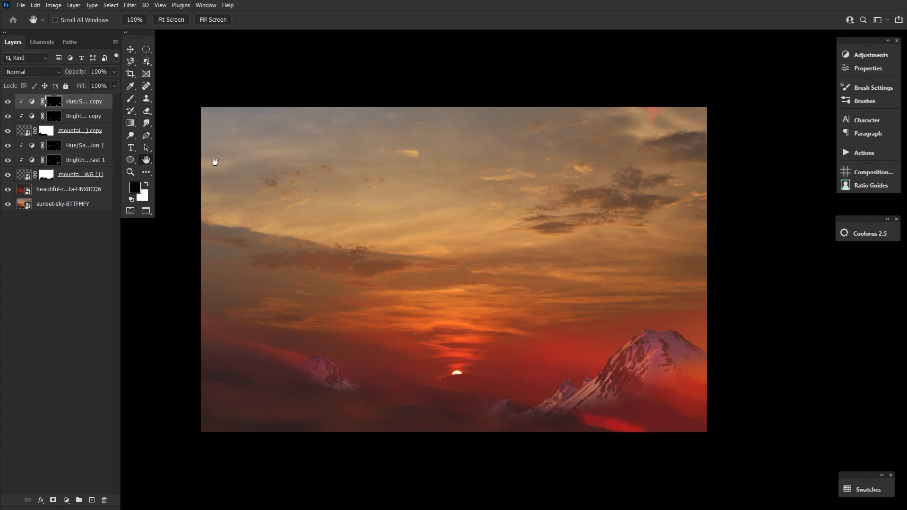
Add a Color Lookup adjustment above all layers using TensionGreen.3DL and lower its opacity to 26%.
left_click(865, 55)
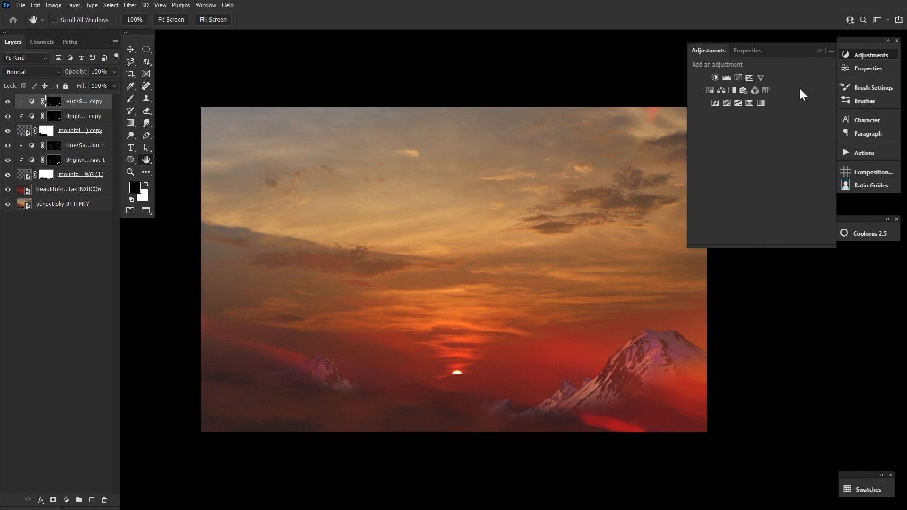
left_click(764, 91)
left_click(772, 83)
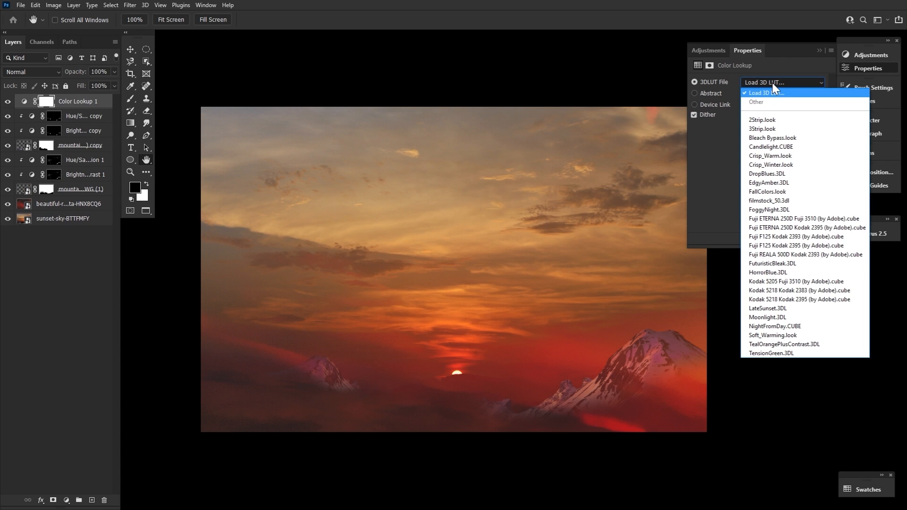
left_click(803, 353)
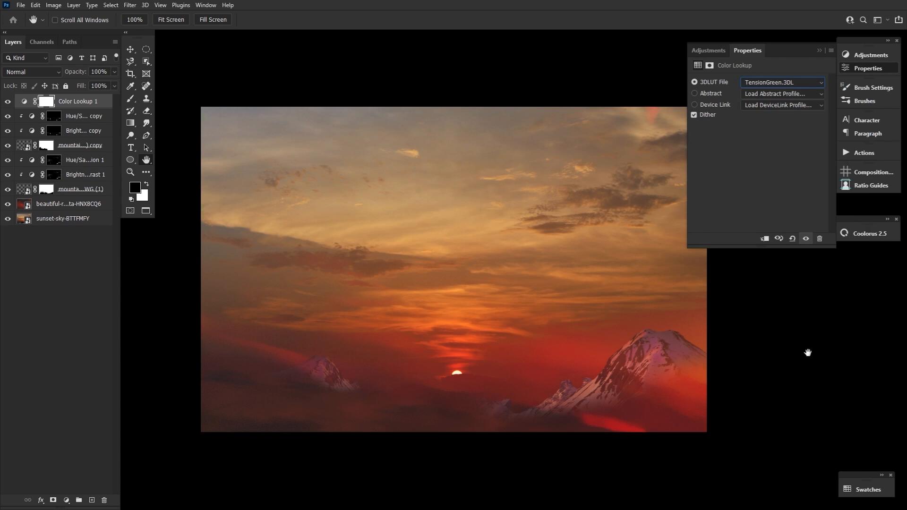
left_click_drag(87, 76, 48, 80)
Group all the layers from Color Lookup to the sunset sky and convert the group to a smart object.
left_click(85, 220, "shift")
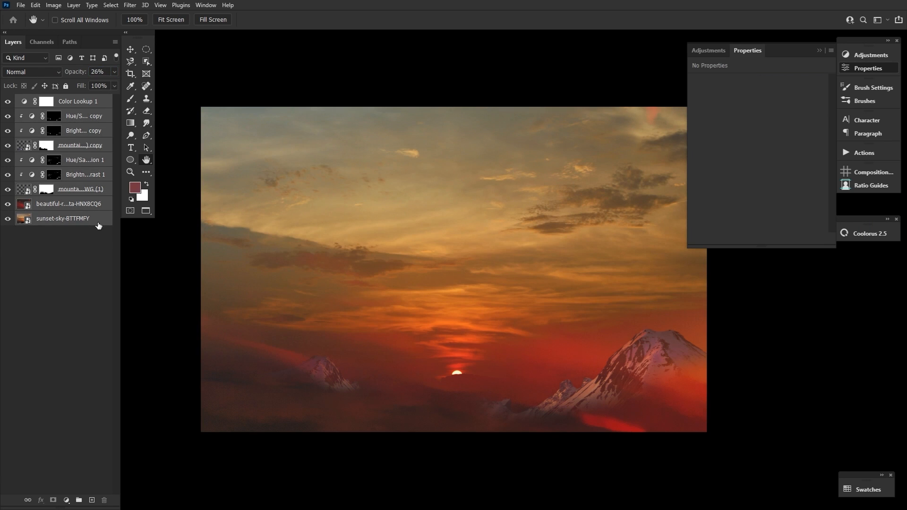
key("ctrl+g")
right_click(84, 101)
left_click(140, 213)
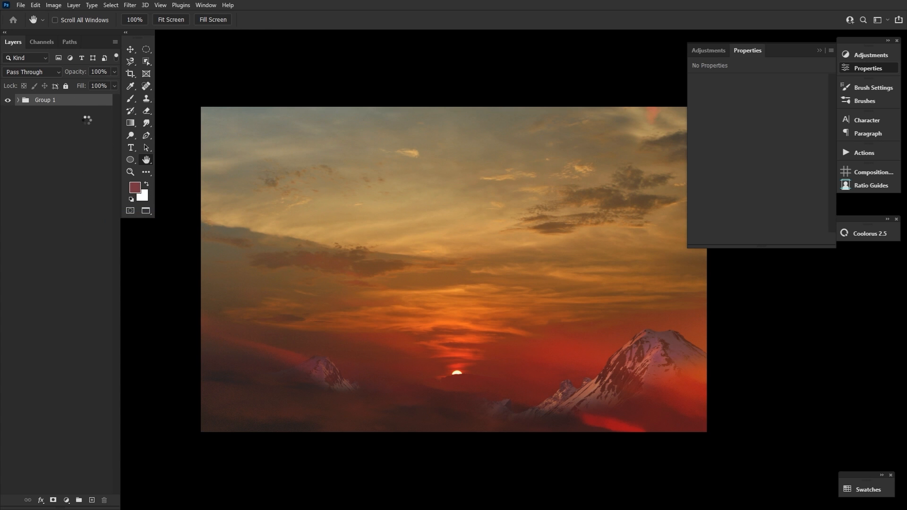
Start a Field Blur on the background smart object with the blur set to 20 px.
left_click(131, 5)
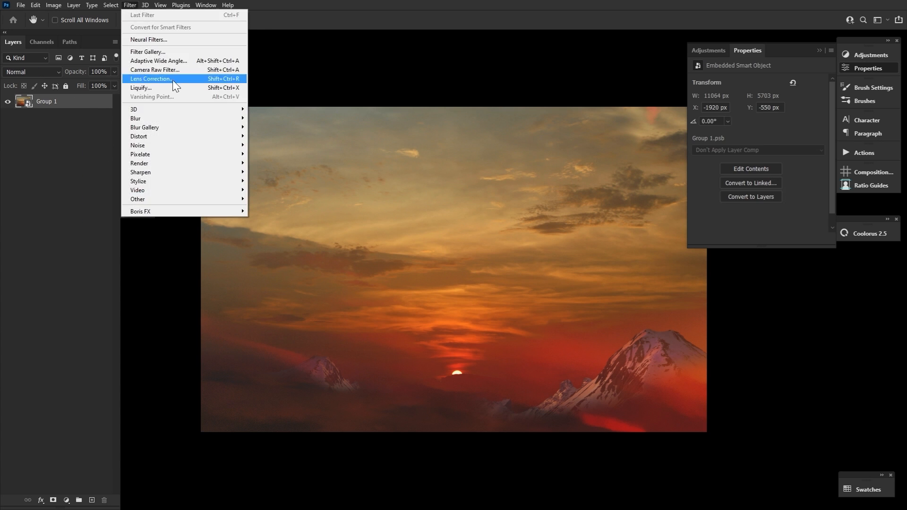
mouse_move(217, 124)
left_click(269, 126)
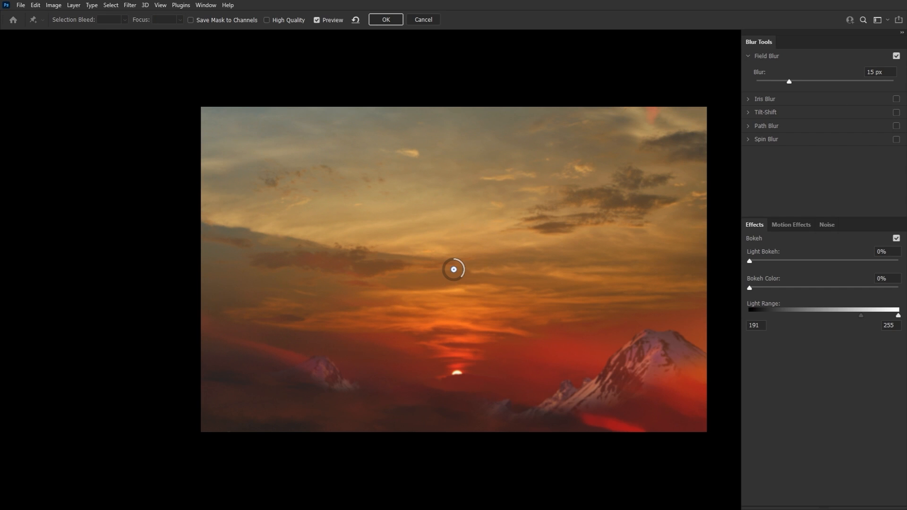
type("20")
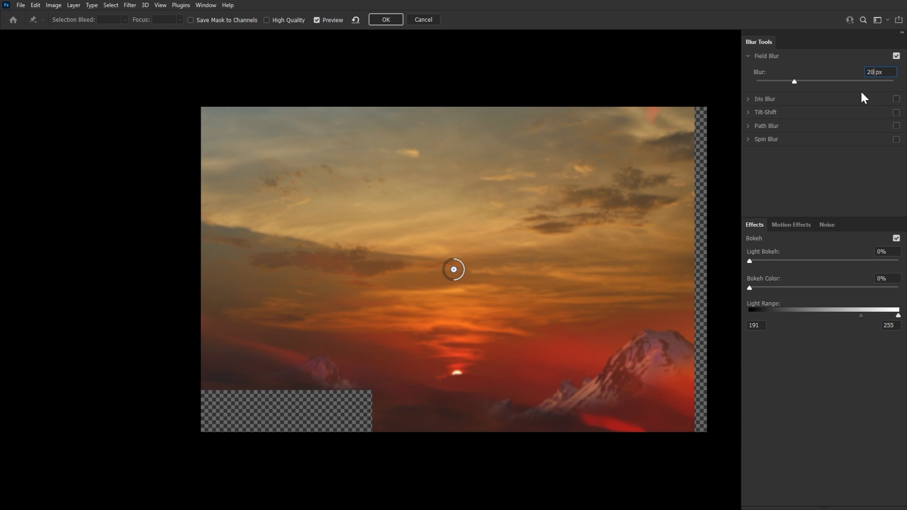
Set the light bokeh to 26% and the light range's lower limit slightly above 34, and apply the blur.
type("26")
left_click_drag(761, 325, 739, 327)
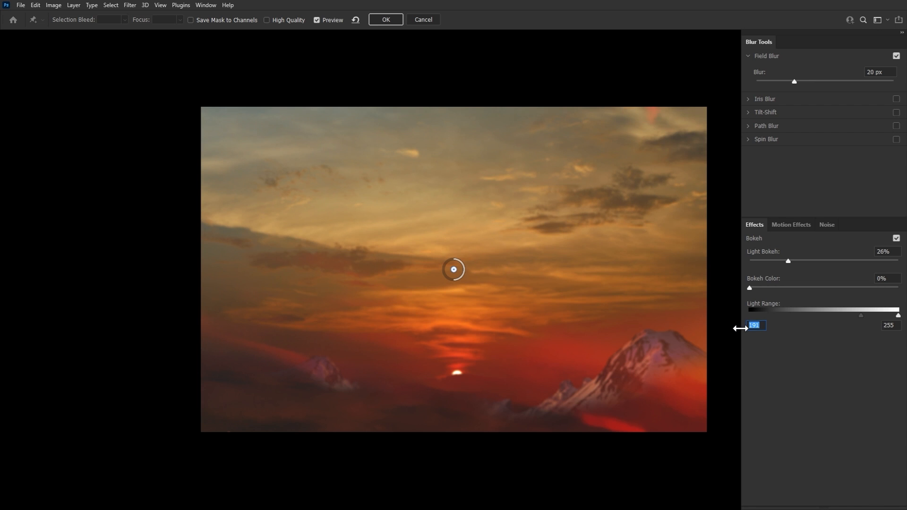
type("34")
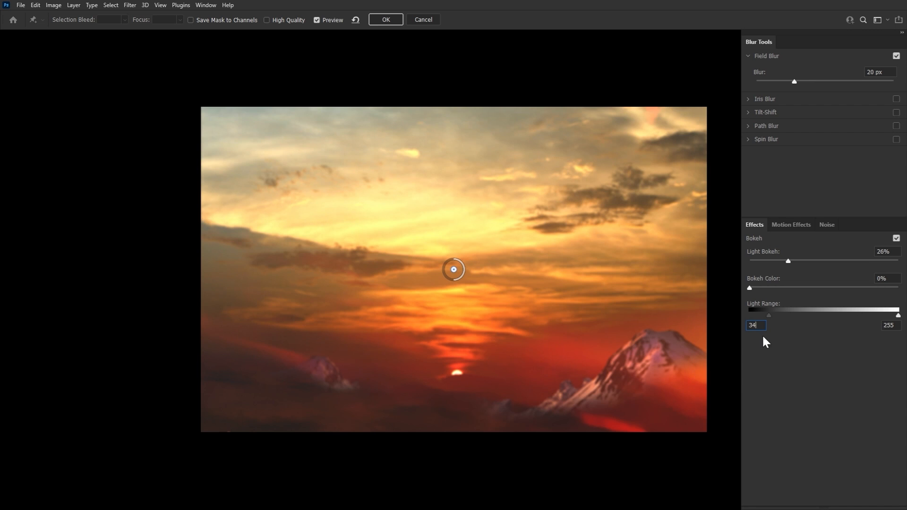
left_click_drag(770, 316, 777, 316)
left_click(387, 20)
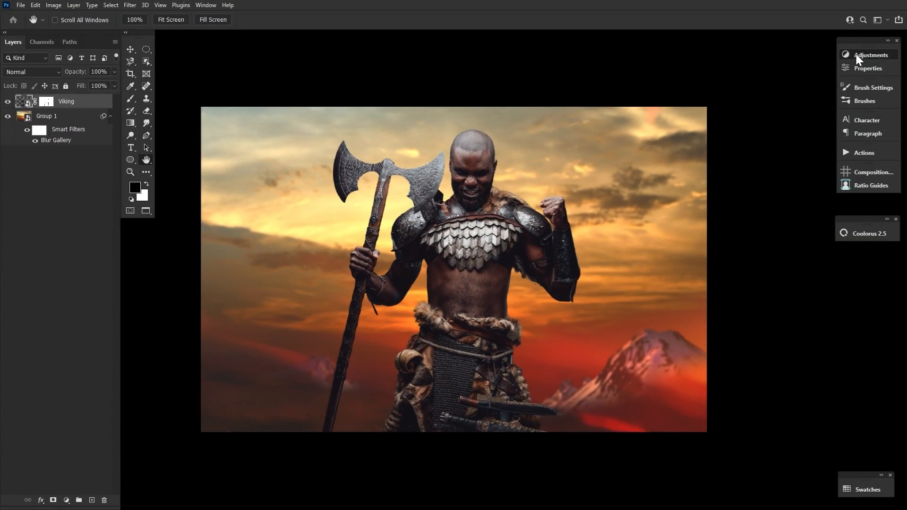
Add a Brightness/Contrast adjustment clipped to the Viking layer with brightness set to 20.
left_click(862, 56)
left_click(715, 77)
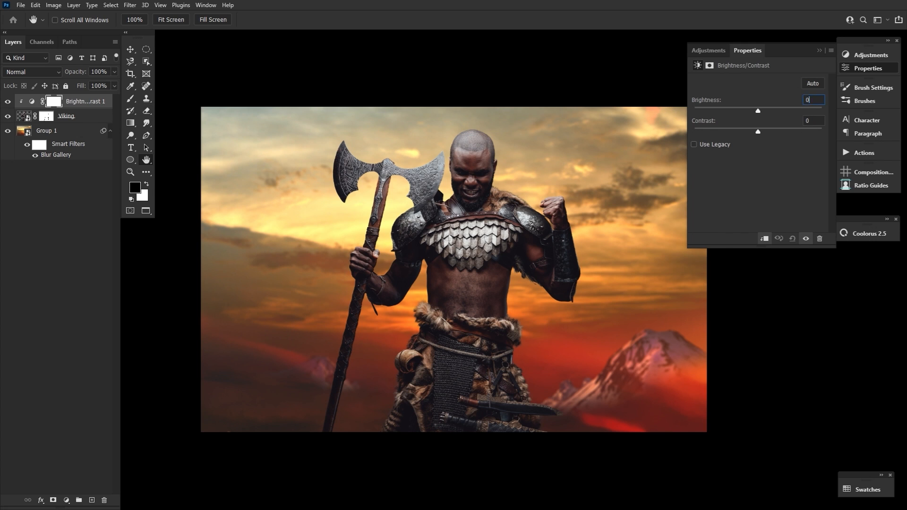
type("25")
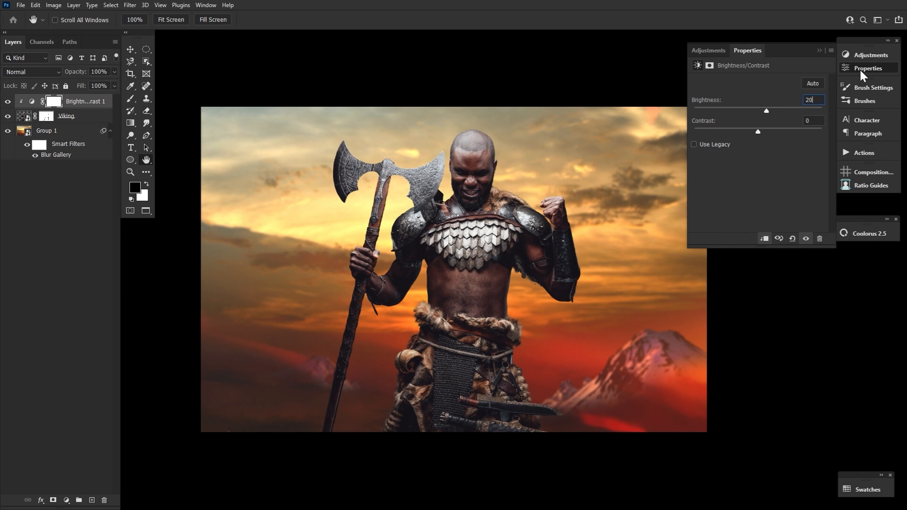
left_click(860, 68)
Duplicate the Viking layer and place the copy directly beneath the original.
left_click(88, 116)
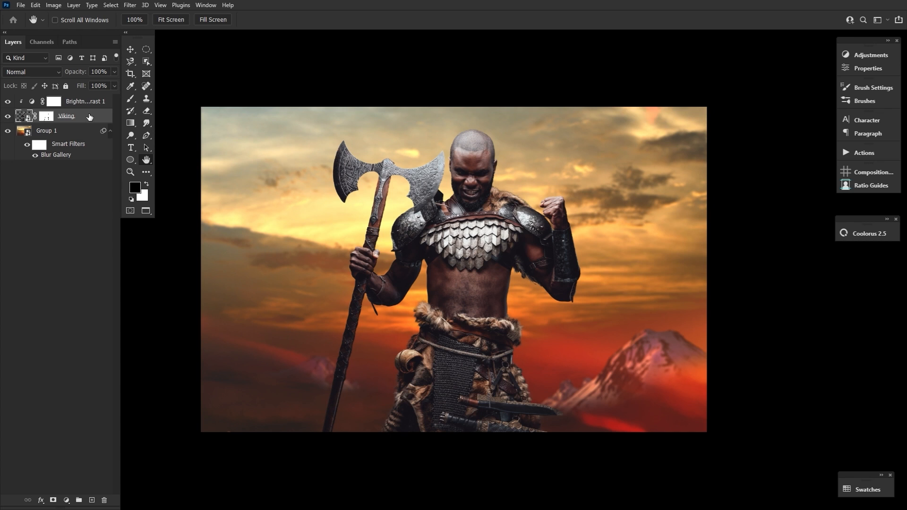
left_click_drag(91, 121, 93, 122)
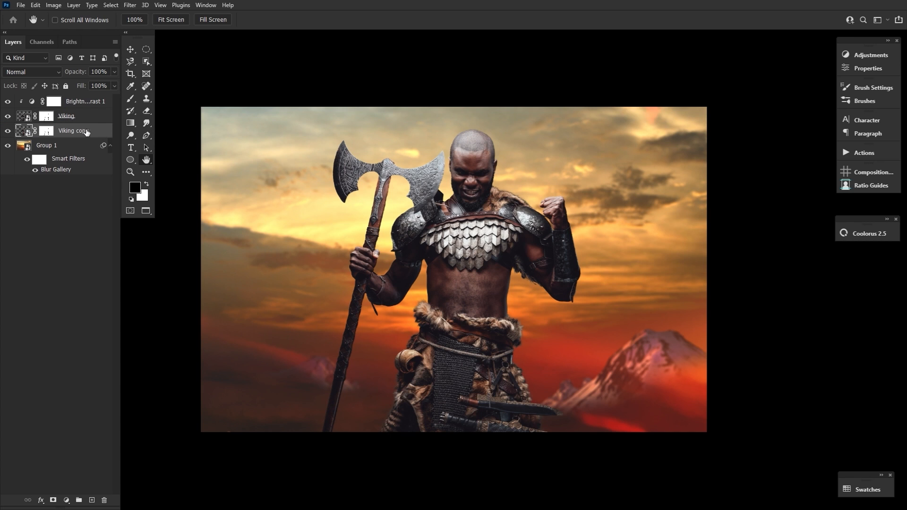
left_click(32, 71)
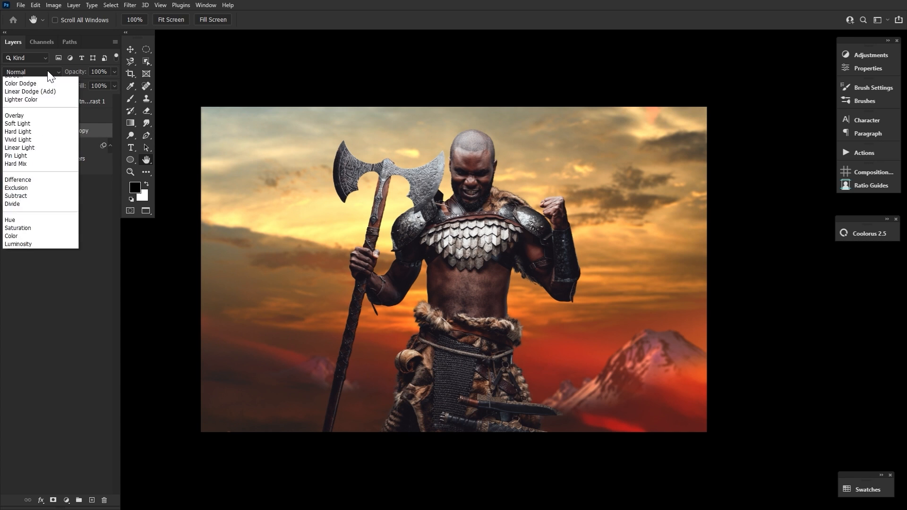
left_click(39, 162)
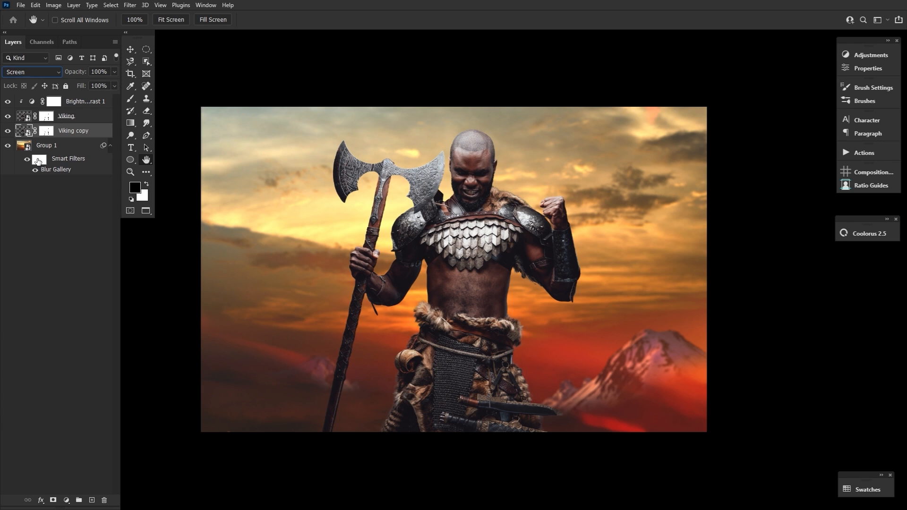
right_click(97, 133)
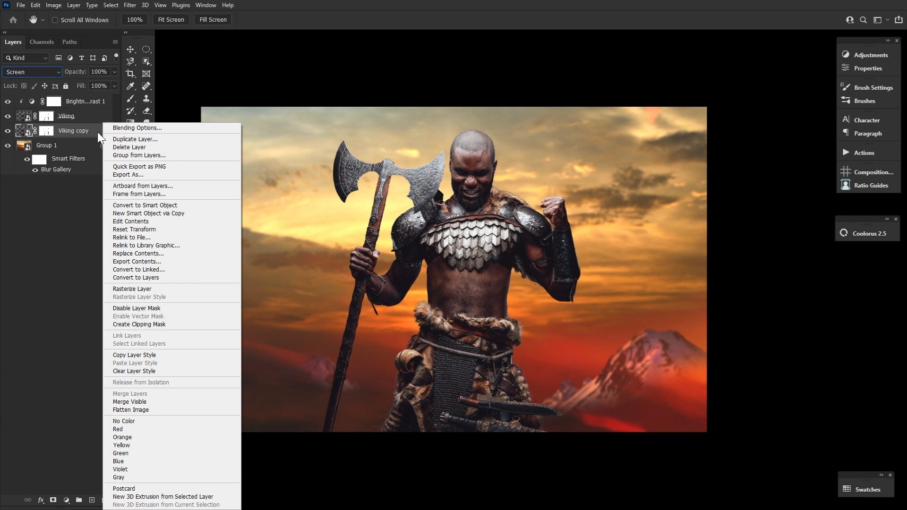
key("Escape")
left_click(37, 7)
left_click(38, 11)
Convert the Viking copy to a smart object and set its blend mode to Screen.
right_click(101, 128)
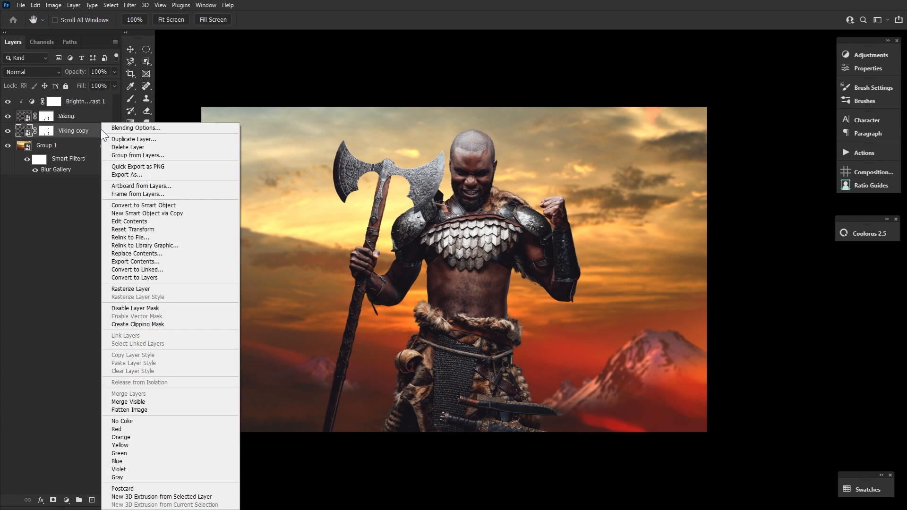
left_click(129, 208)
left_click(42, 72)
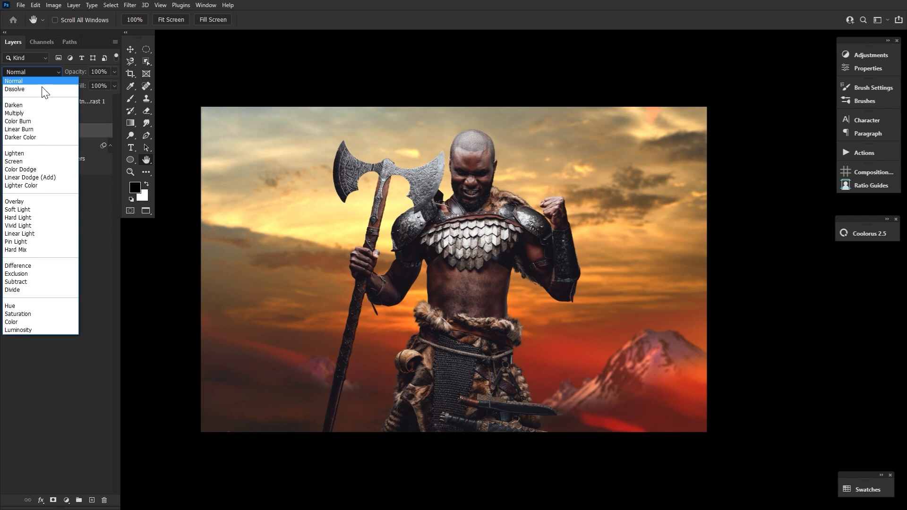
left_click(40, 161)
Add a pale yellow Solid Color fill layer above the Viking copy and clip it to that copy.
left_click(66, 499)
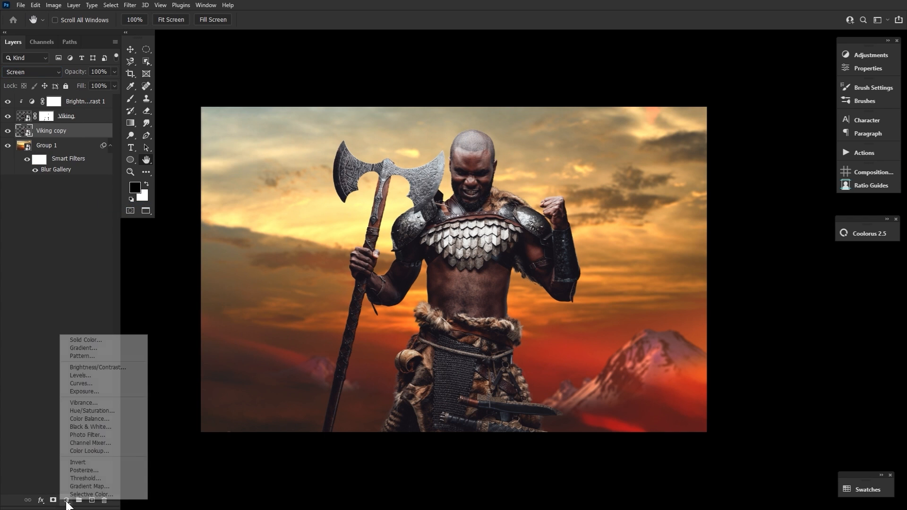
left_click(92, 339)
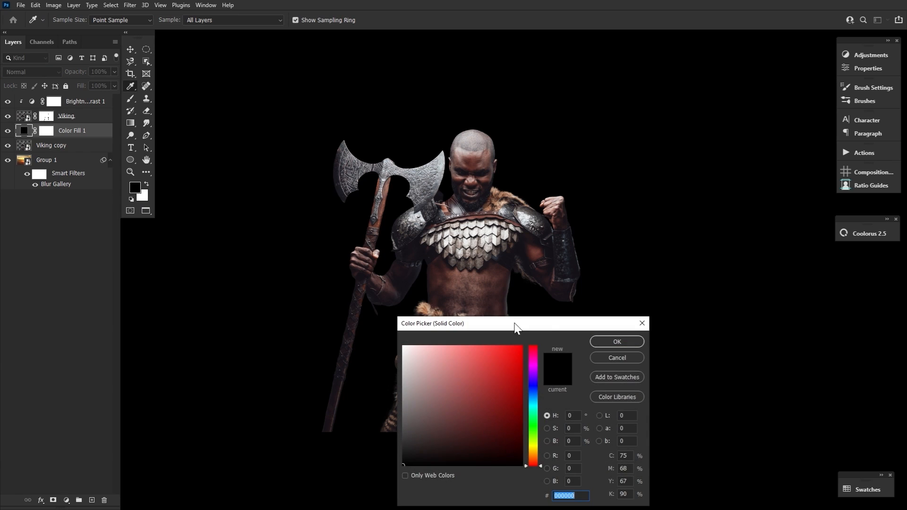
left_click_drag(546, 324, 486, 238)
left_click(474, 358)
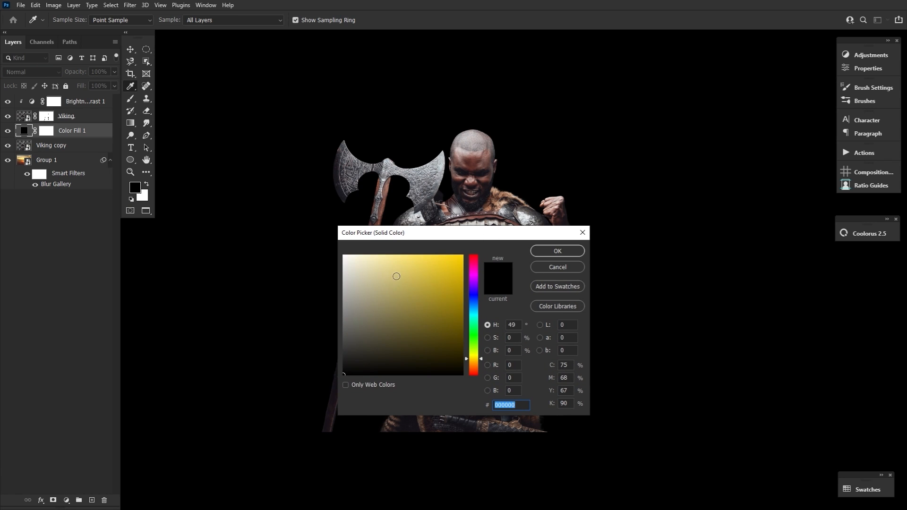
left_click(404, 264)
left_click(541, 255)
key("h")
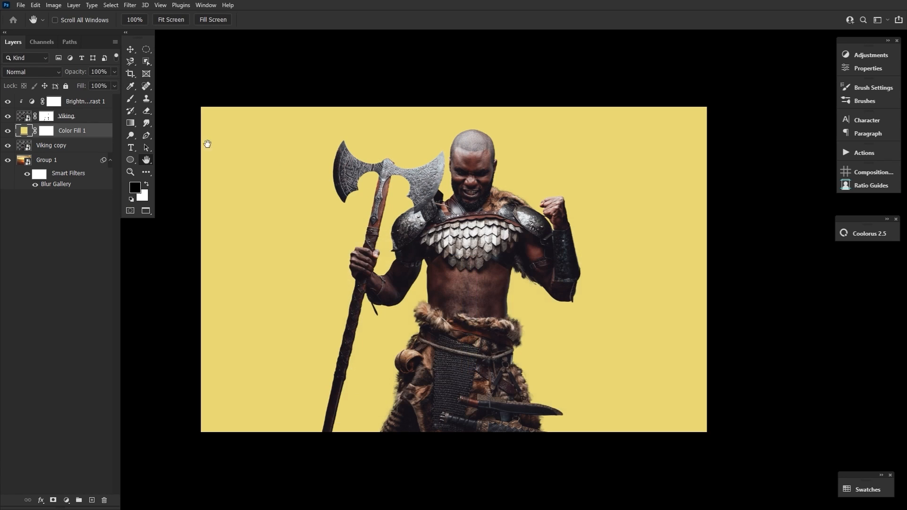
left_click(87, 138, "alt")
Warp the Viking copy slightly outward so its yellow edge extends past the original as a rim light.
left_click(89, 147)
left_click(136, 52)
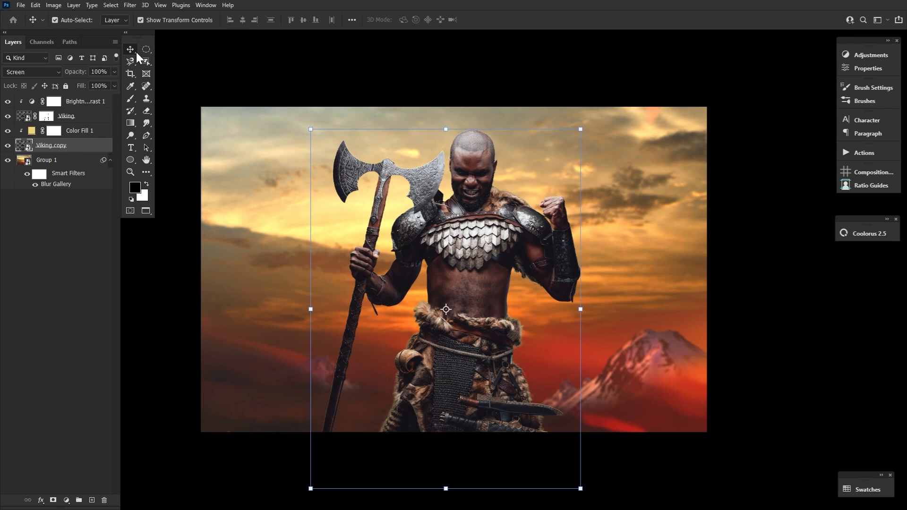
key("ctrl+t")
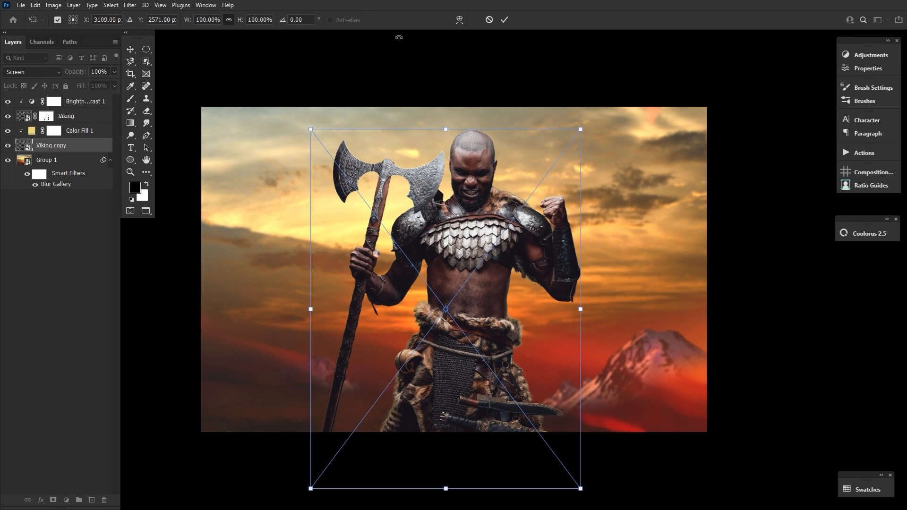
left_click(460, 20)
left_click_drag(396, 363, 390, 364)
left_click_drag(539, 341, 542, 338)
left_click_drag(536, 167, 536, 168)
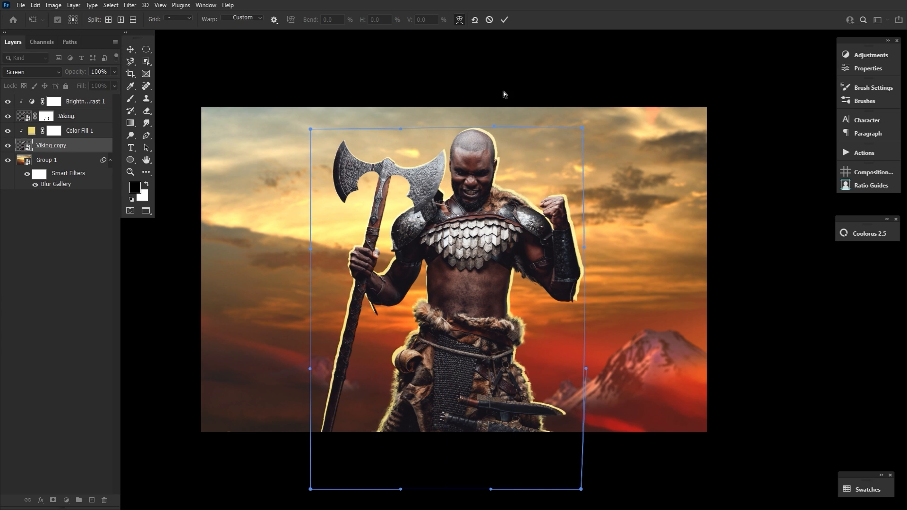
left_click(505, 20)
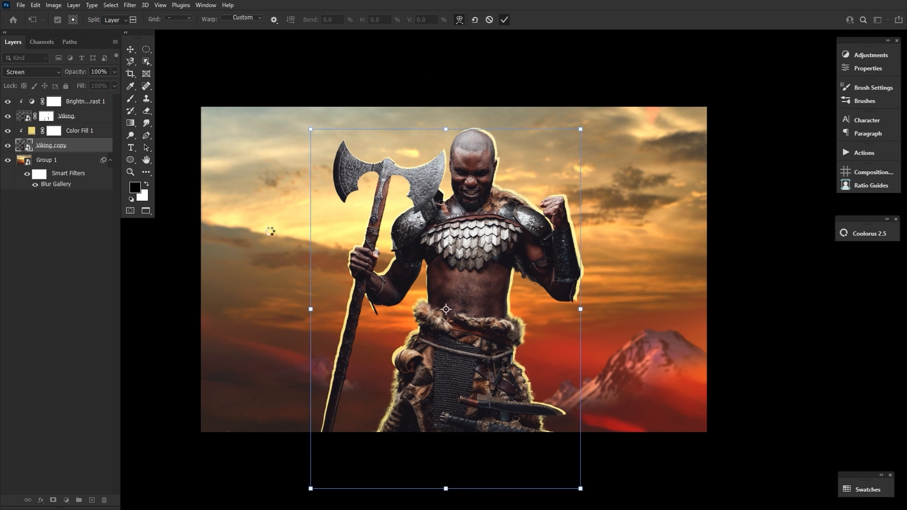
Add an inverted mask to the Viking copy and paint white with a size 250 brush to reveal rim light around the fur garment.
left_click(53, 500)
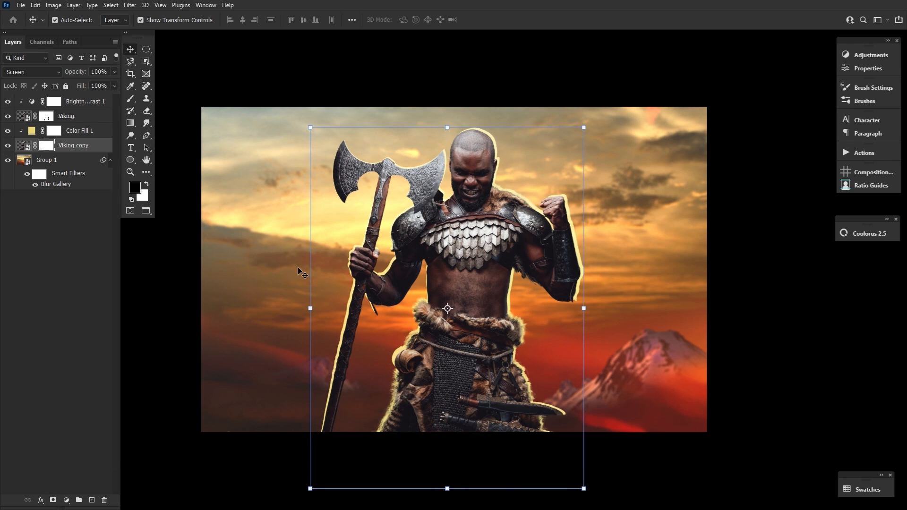
key("ctrl+i")
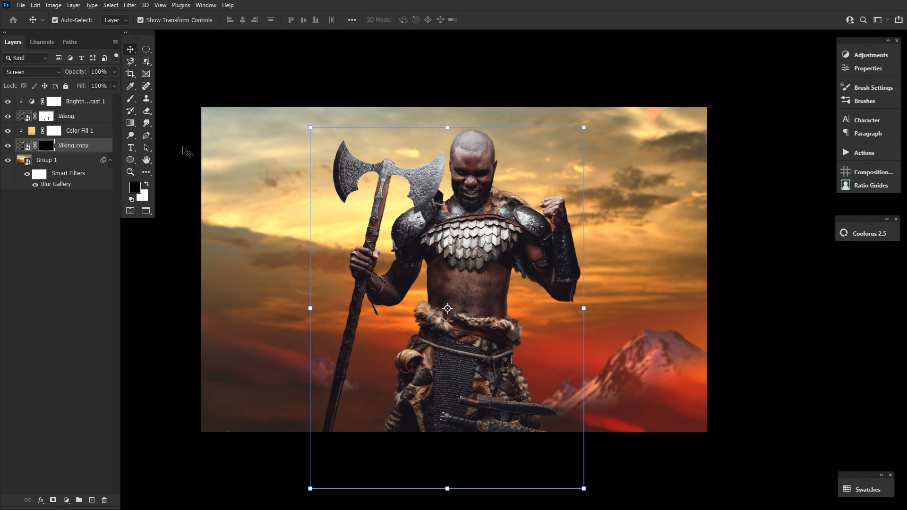
left_click(130, 99)
key("bracketleft")
key("bracketleft")
key("bracketleft")
key("bracketleft")
key("bracketleft")
key("bracketleft")
key("bracketleft")
key("bracketleft")
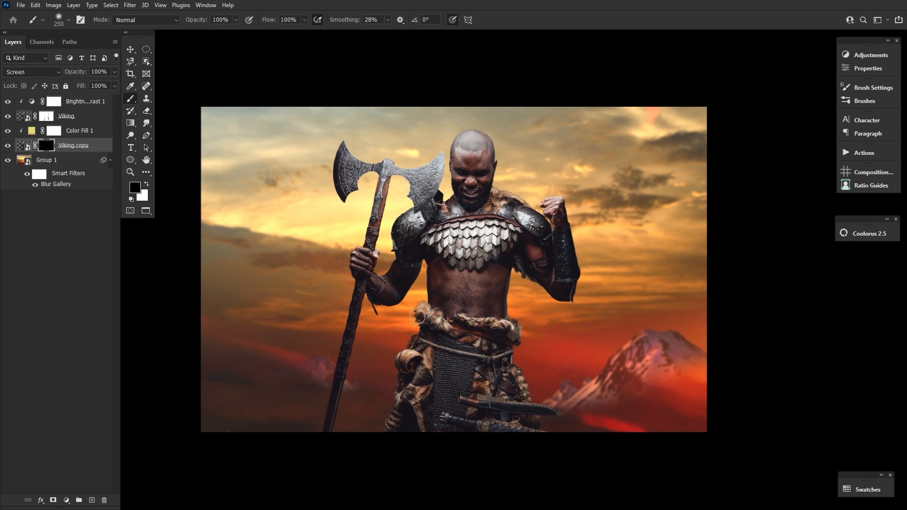
key("x")
mouse_move(418, 315)
left_mouse_down()
mouse_move(518, 326)
mouse_move(522, 378)
mouse_move(543, 423)
left_mouse_up()
mouse_move(337, 406)
left_mouse_down()
mouse_move(393, 376)
mouse_move(410, 336)
mouse_move(518, 326)
left_mouse_up()
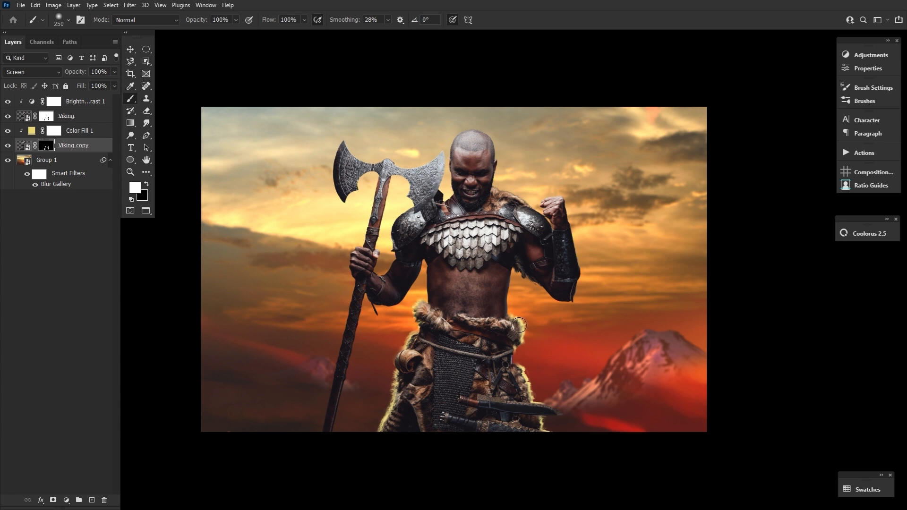
Refine the rim light up close by painting black and white on the Viking copy's mask with smaller brushes.
key("z")
left_click_drag(429, 321, 478, 322)
key("x")
key("[")
key("[")
key("[")
key("[")
key("[")
key("[")
key("[")
mouse_move(402, 274)
left_mouse_down()
mouse_move(409, 289)
mouse_move(505, 169)
mouse_move(428, 263)
mouse_move(382, 368)
left_mouse_up()
key("x")
key("[")
key("[")
key("[")
key("[")
key("[")
key("[")
key("[")
key("[")
key("[")
key("[")
mouse_move(709, 402)
left_mouse_down()
mouse_move(591, 292)
mouse_move(491, 428)
mouse_move(479, 407)
left_mouse_up()
Shape the rim light along the shoulder fur by painting on the Viking copy's mask with a size 100 brush.
key("x")
key("]")
key("]")
key("]")
key("]")
key("]")
key("]")
key("]")
key("]")
mouse_move(471, 65)
left_mouse_down()
mouse_move(445, 333)
mouse_move(444, 269)
left_mouse_up()
mouse_move(714, 71)
left_mouse_down()
mouse_move(705, 464)
mouse_move(678, 431)
left_mouse_up()
left_click_drag(633, 352, 609, 326)
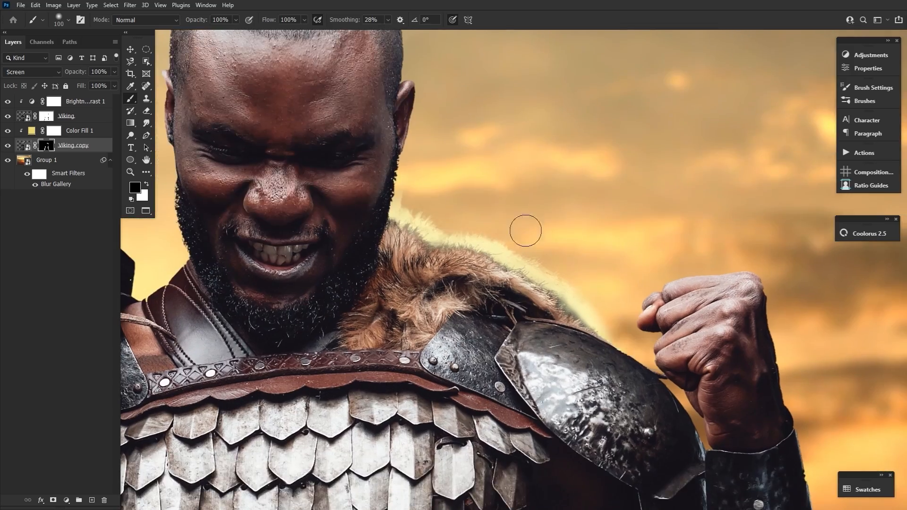
left_click_drag(422, 192, 568, 299)
left_click_drag(562, 321, 550, 339)
left_click(131, 172)
key("ctrl+0")
Duplicate the Viking copy with its color fill beneath the pair and warp the unmasked duplicate toward the opposite side.
left_click_drag(105, 153, 105, 155)
key("ctrl+t")
left_click(488, 19)
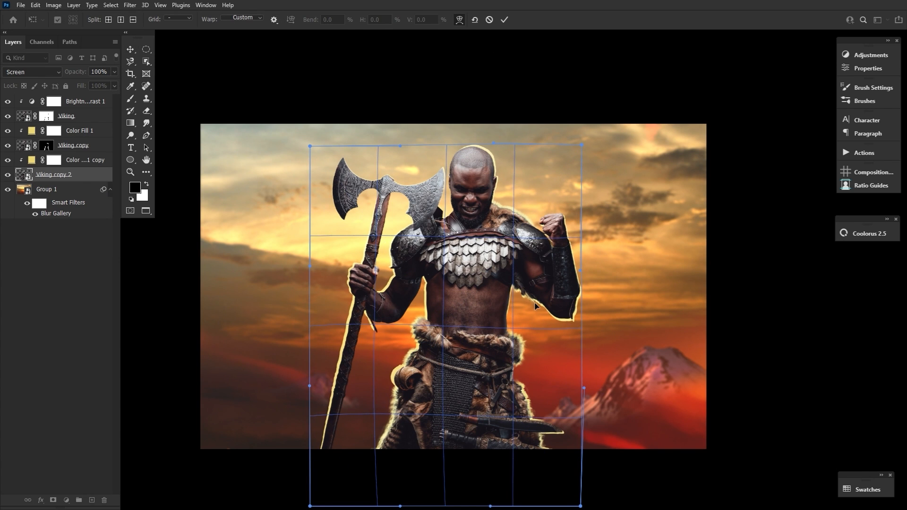
scroll(536, 302, "down", 1)
key("Return")
Add a black mask to Viking copy 2 and paint white to reveal rim light under the raised arm.
left_click(53, 499, "alt")
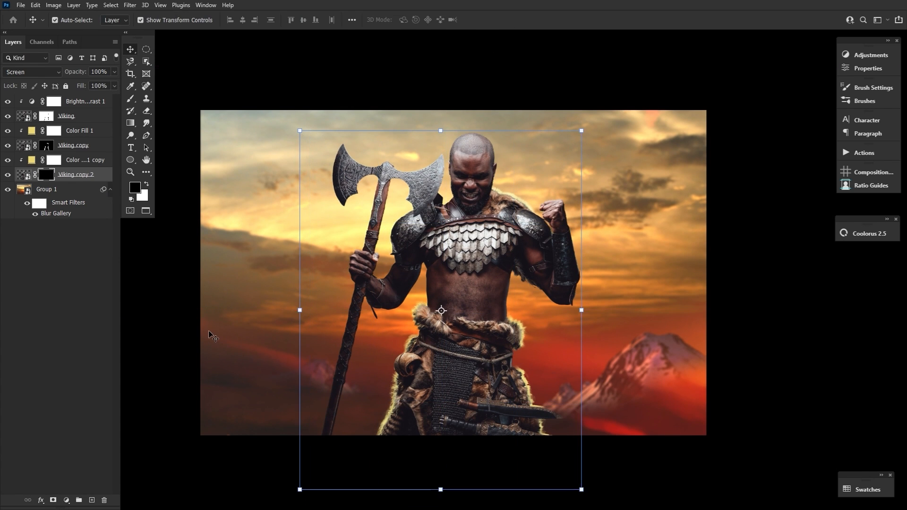
key("b")
key("x")
key("ctrl+z")
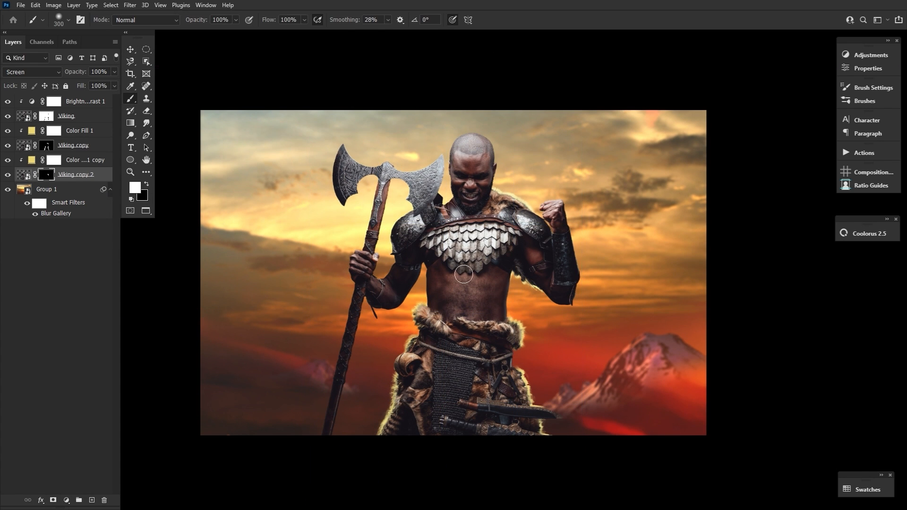
key("bracketleft")
key("bracketleft")
key("bracketleft")
key("bracketleft")
key("bracketleft")
key("bracketleft")
key("bracketleft")
key("bracketleft")
key("bracketleft")
key("bracketright")
key("bracketright")
key("bracketright")
key("bracketright")
key("bracketright")
key("bracketright")
key("bracketright")
Touch up the first Viking copy's mask with black, using brushes of size 125 and smaller.
key("x")
left_click(52, 145)
key("bracketright")
key("bracketright")
key("bracketright")
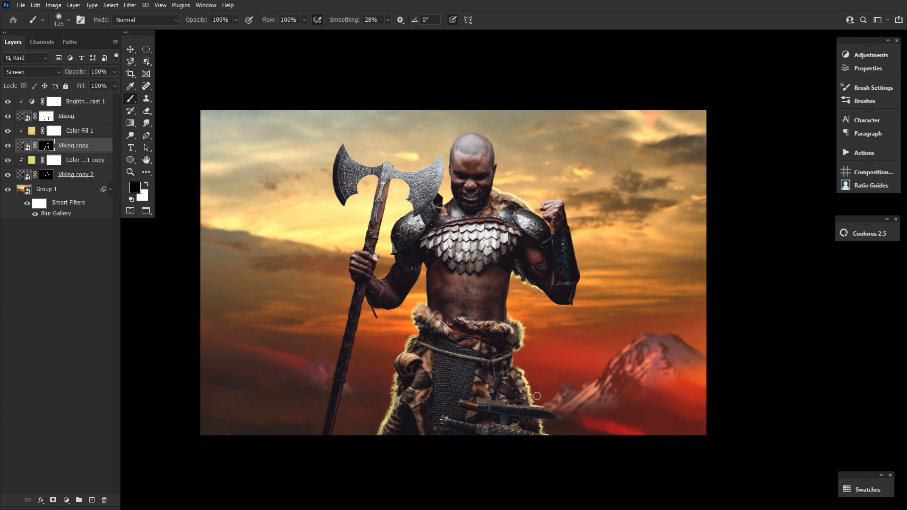
key("bracketleft")
key("bracketleft")
key("bracketleft")
key("bracketleft")
key("bracketleft")
key("bracketleft")
key("bracketleft")
Create a new layer above Group 1 and set its blend mode to Screen.
left_click(61, 189)
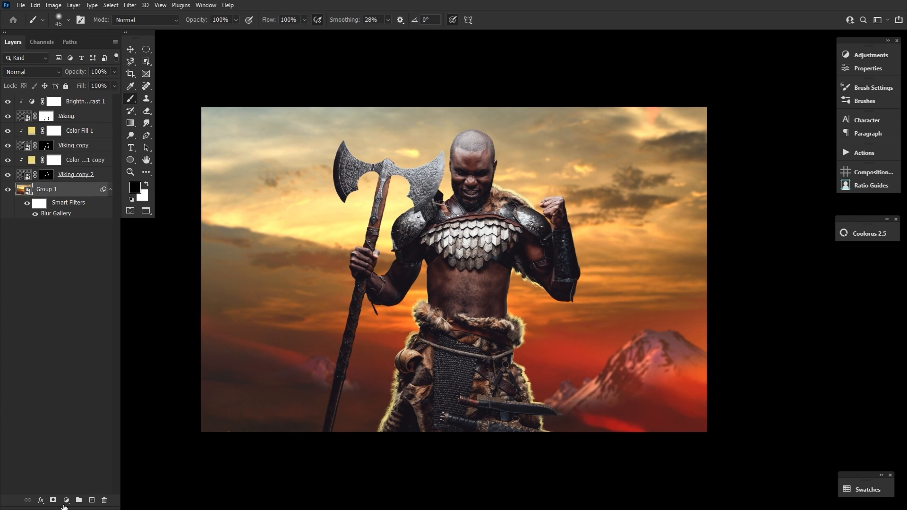
left_click(92, 500)
left_click(32, 72)
left_click(44, 161)
Paint a soft glow behind the Viking on Layer 1 in yellow sampled from the sky, with brush flow at 12%.
left_click(135, 187)
left_click(312, 221)
key("Return")
left_click_drag(269, 20, 228, 20)
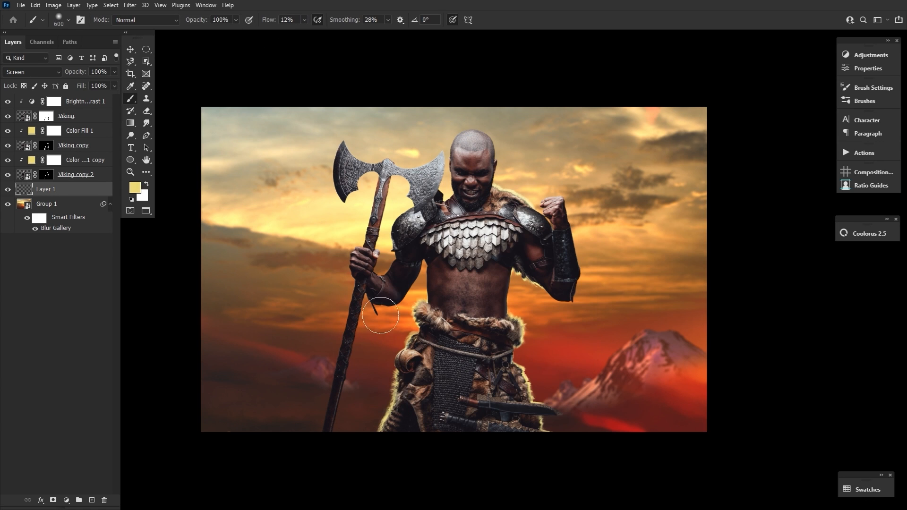
key("bracketright")
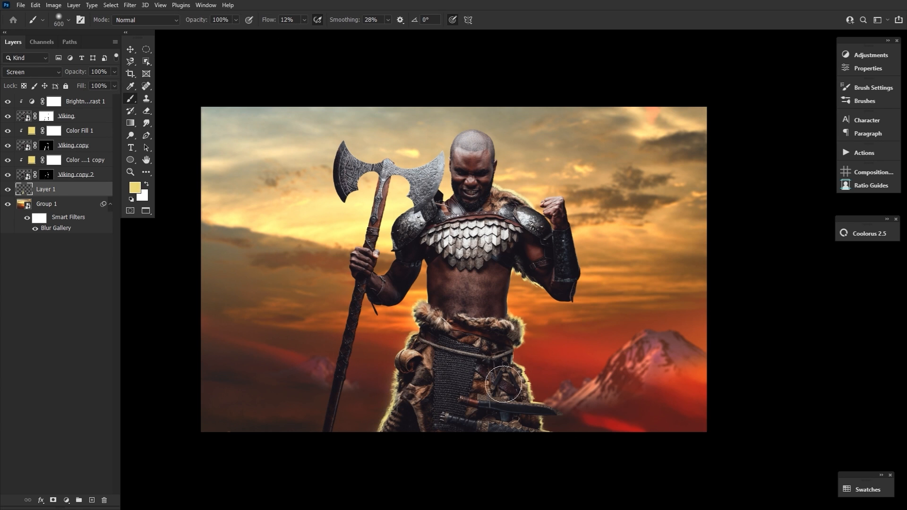
key("bracketleft")
key("bracketleft")
key("bracketleft")
key("bracketleft")
key("bracketleft")
key("bracketleft")
key("bracketleft")
Refine the Viking copy's mask with a small black brush at 100% flow.
left_click(46, 145)
key("bracketleft")
key("bracketleft")
key("bracketleft")
left_click_drag(263, 20, 305, 20)
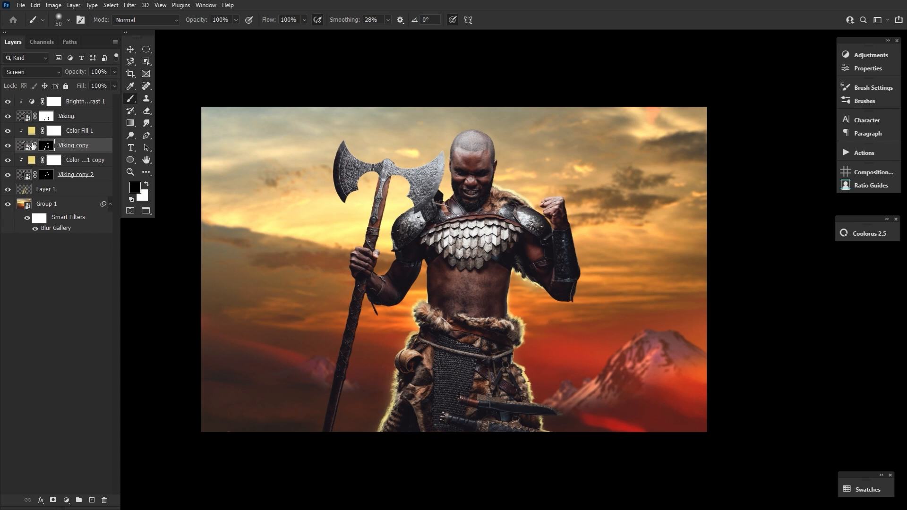
Compare the image with and without the Viking copy's rim light and the Layer 1 glow.
left_click(8, 146)
left_click(8, 146)
left_click(8, 189)
left_click(8, 189)
left_click(147, 161)
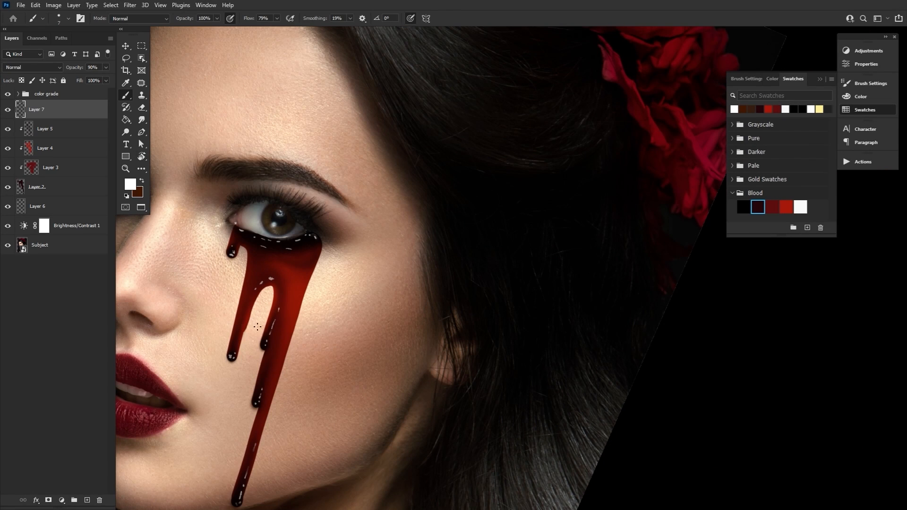
left_click_drag(258, 327, 238, 243)
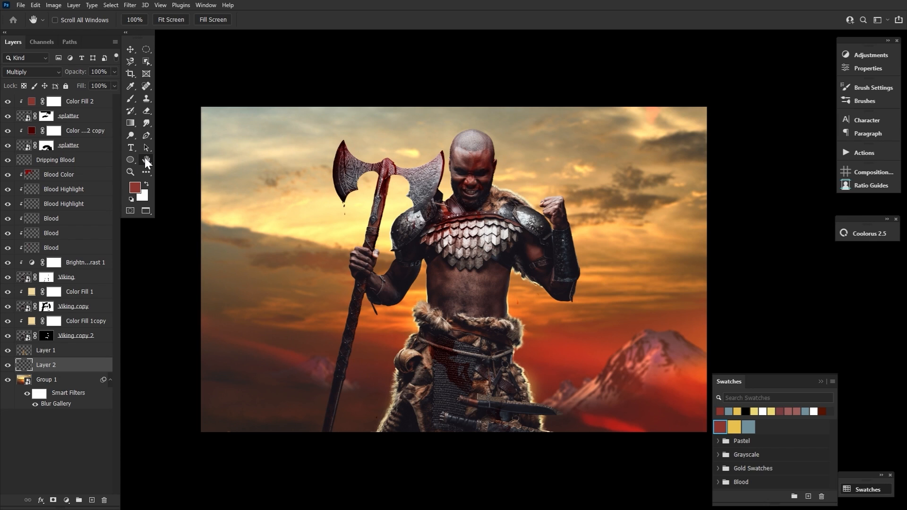
Paint red over the mountain area on Layer 2 with a very large soft brush at 4% flow.
left_click(739, 427)
left_click(746, 428)
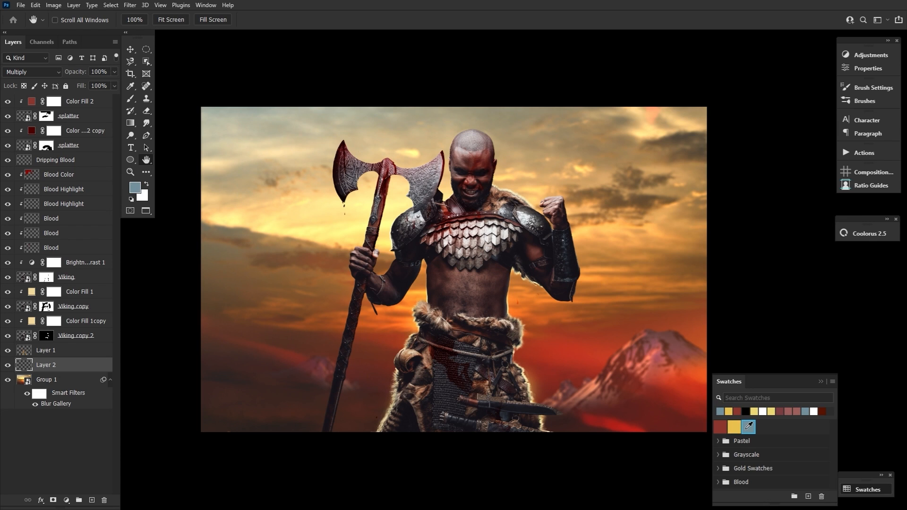
left_click(736, 428)
left_click(723, 428)
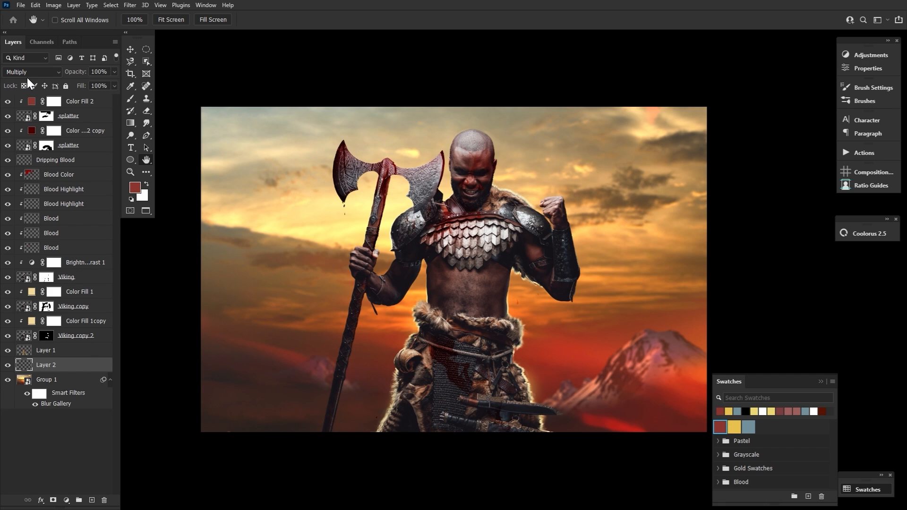
left_click(130, 98)
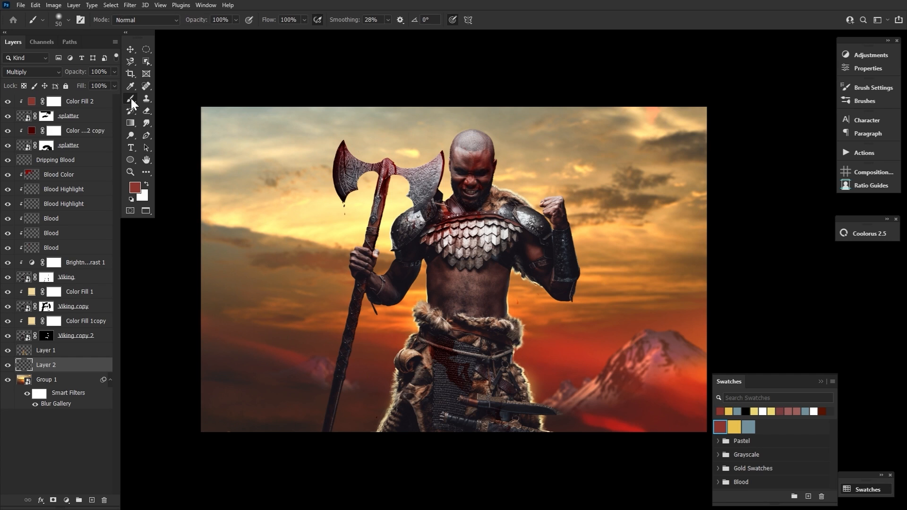
left_click_drag(273, 22, 226, 23)
right_click(271, 128, "alt")
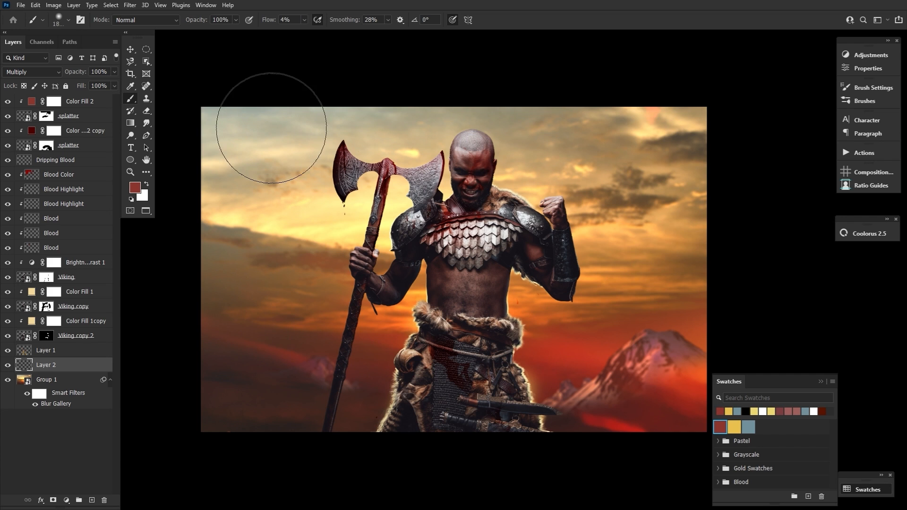
left_click_drag(704, 354, 706, 343)
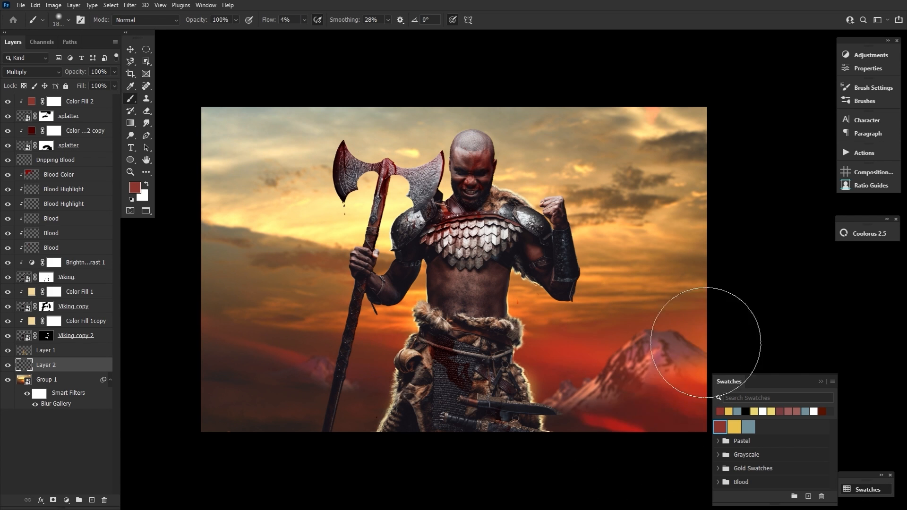
Paint the blue swatch across the upper sky on Layer 2 and the yellow swatch over the sky beside the Viking.
left_click(734, 427)
left_click(748, 427)
mouse_move(246, 118)
left_mouse_down()
mouse_move(364, 132)
mouse_move(393, 91)
mouse_move(457, 115)
left_mouse_up()
left_click(734, 427)
key("r")
mouse_move(614, 128)
left_mouse_down()
mouse_move(397, 64)
mouse_move(513, 467)
left_mouse_up()
left_click_drag(367, 441, 318, 316)
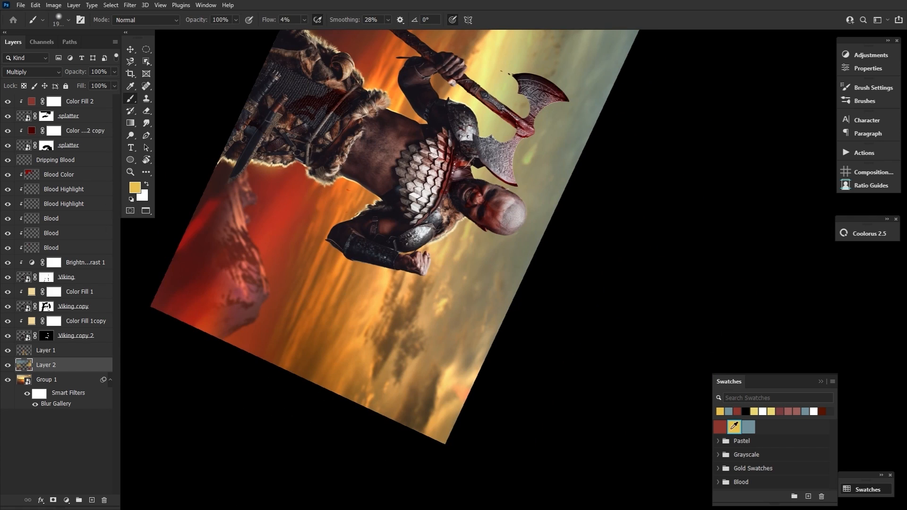
Paint the red swatch over the lower background on Layer 2 and the yellow swatch over the sky on the axe side.
left_click(720, 427)
left_click_drag(279, 47, 240, 393)
left_click_drag(423, 283, 350, 113)
left_click(734, 427)
left_click_drag(459, 89, 563, 219)
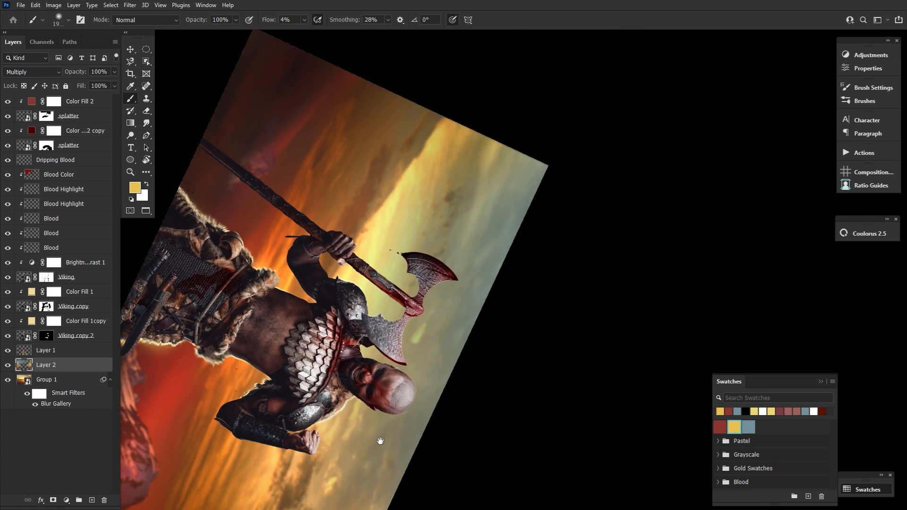
Paint the blue swatch along the upper sky on Layer 2 and reset the canvas rotation to 0°.
left_click_drag(381, 439, 455, 204)
left_click(748, 427)
left_click_drag(520, 246, 332, 459)
key("r")
key("Escape")
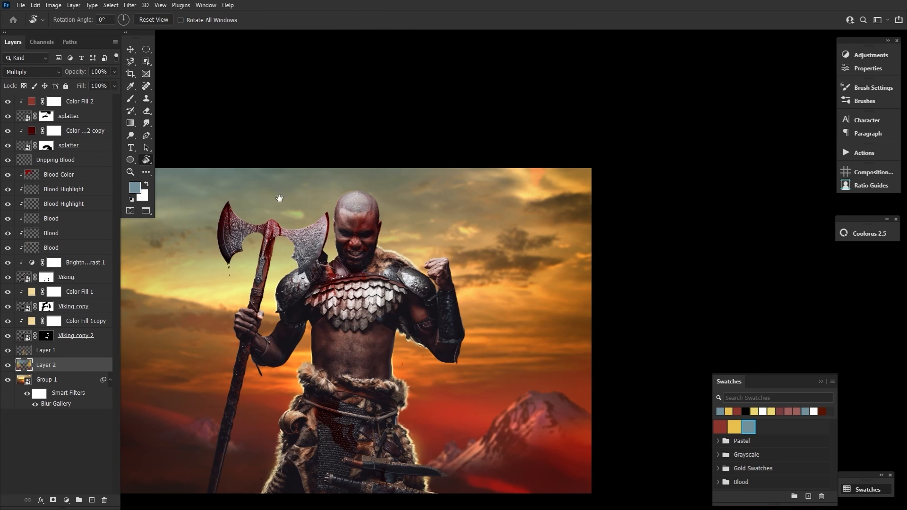
Paint black on the Color Fill 1 mask around the Viking's head to hide part of the rim light there.
left_click(52, 292)
key("b")
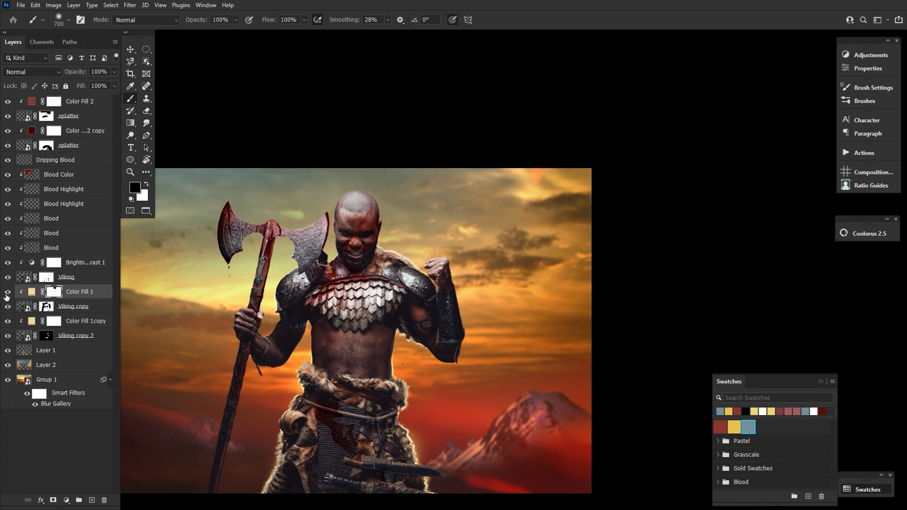
left_click(46, 307)
Return to Layer 2, choose the red swatch and enlarge the soft brush.
left_click(72, 347)
key("e")
left_click_drag(288, 348, 403, 287)
key("alt+bracketleft")
key("bracketright")
key("bracketright")
key("bracketright")
key("bracketright")
key("bracketright")
key("bracketright")
left_click_drag(288, 84, 347, 84)
key("b")
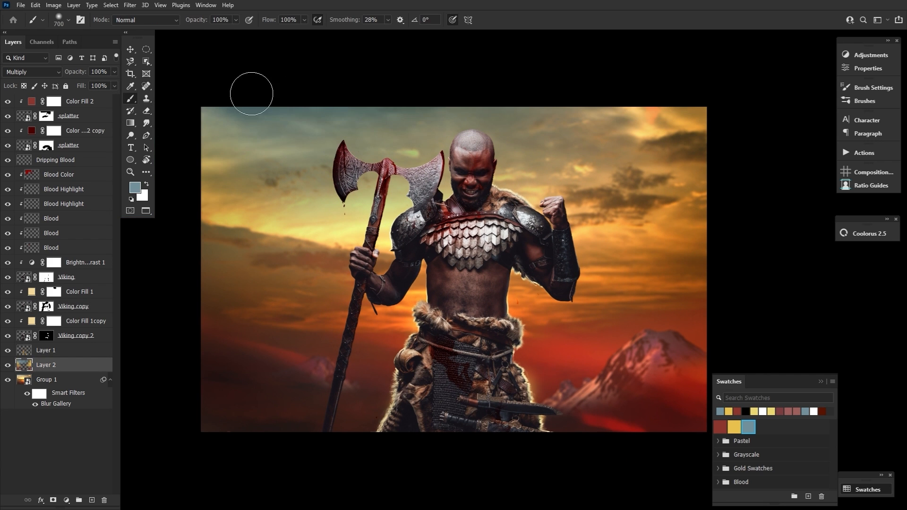
left_click(720, 427)
key("bracketright")
key("bracketright")
key("bracketright")
key("bracketright")
key("bracketright")
key("bracketright")
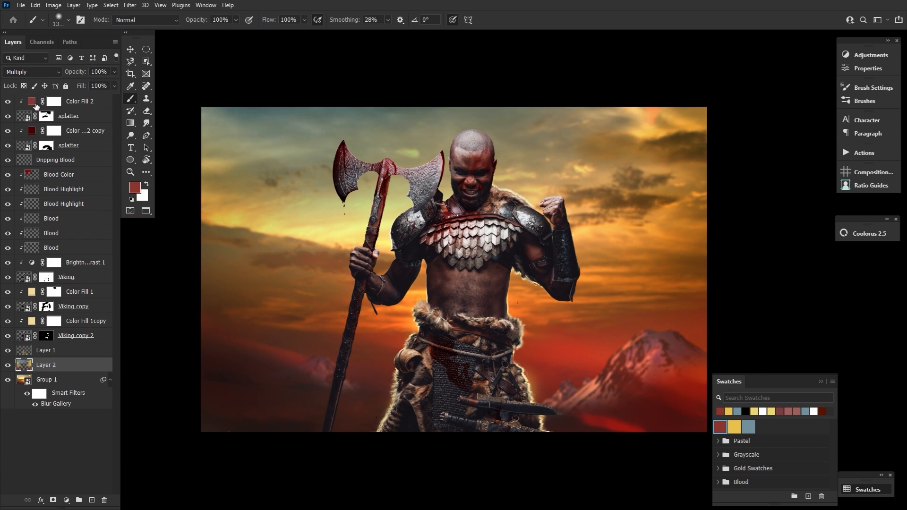
Lower Layer 2's opacity to 74%, erase its color over the Viking with a large soft eraser, and compare with the layer hidden.
left_click_drag(81, 72, 68, 73)
left_click(146, 111)
left_click_drag(446, 213, 461, 246)
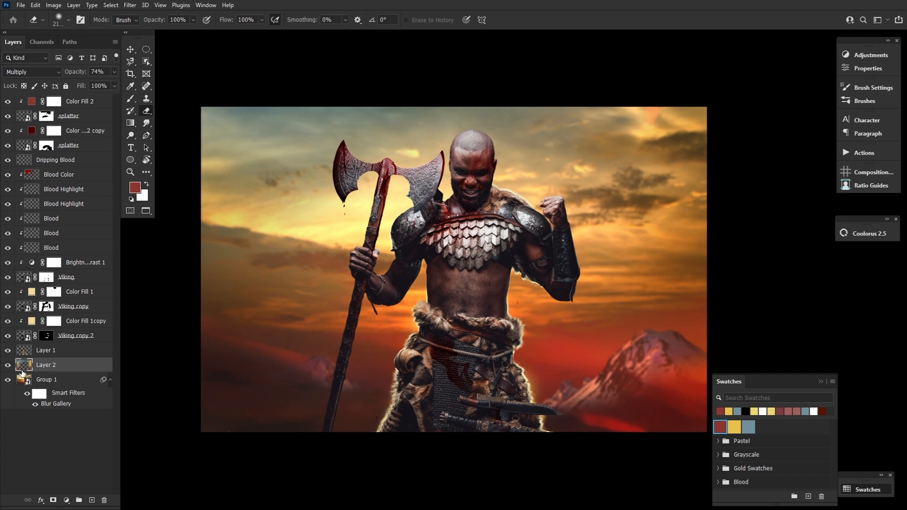
left_click(8, 365)
left_click(8, 365)
key("r")
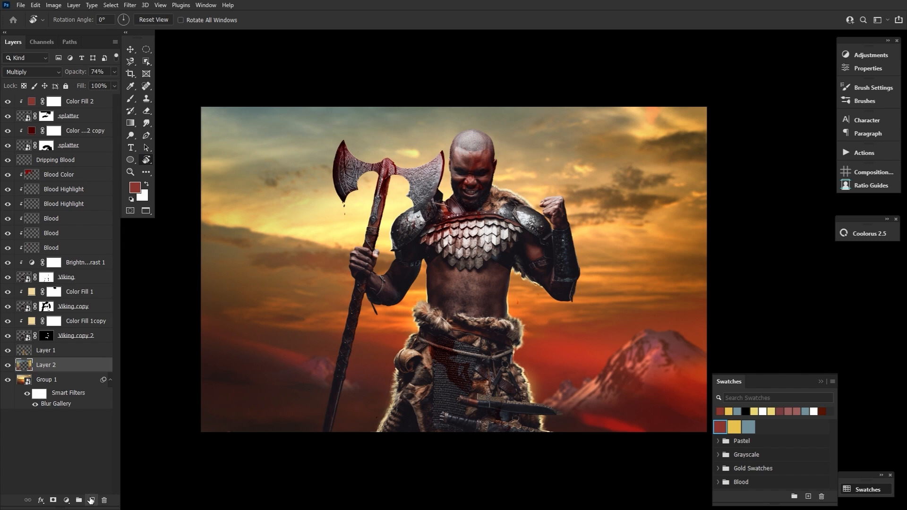
Add a new layer above Layer 2 and set its blend mode to Overlay.
left_click(91, 500)
left_click(52, 71)
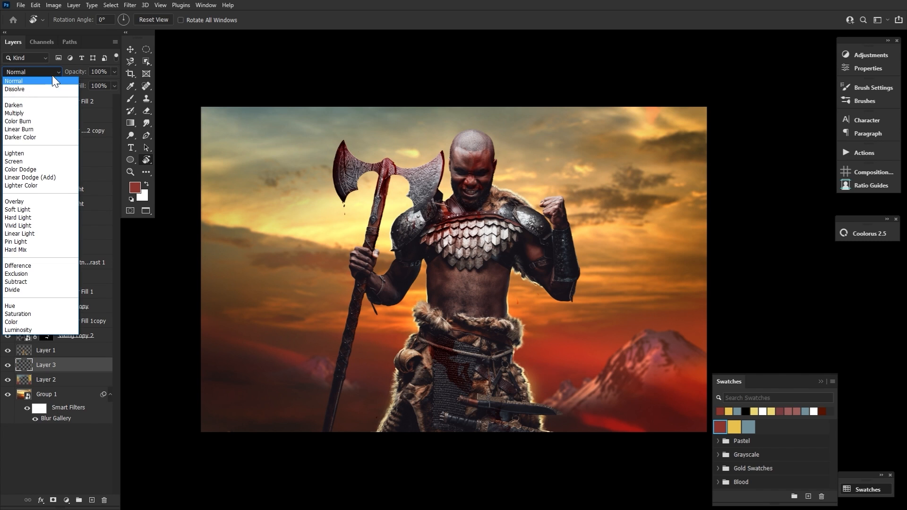
left_click(55, 200)
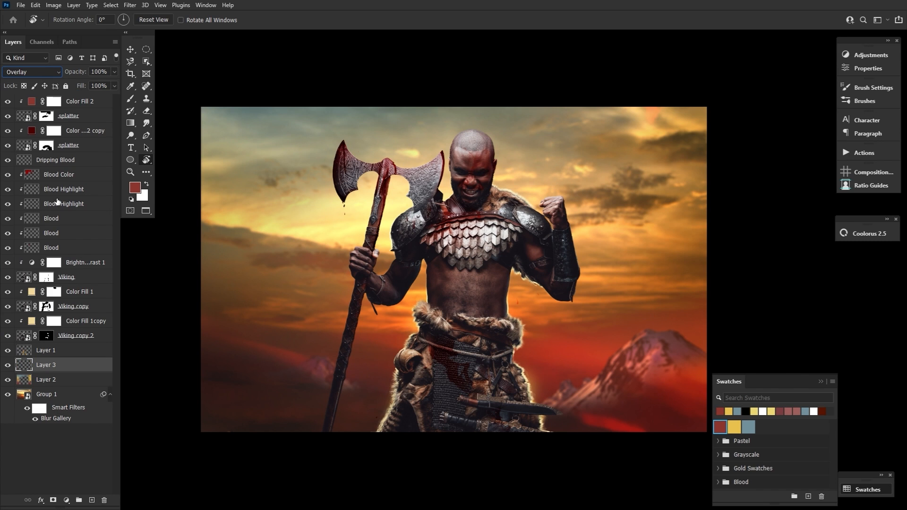
Paint the yellow swatch across the sky on Layer 3 with a large soft brush at 7% flow, rotating the canvas.
key("b")
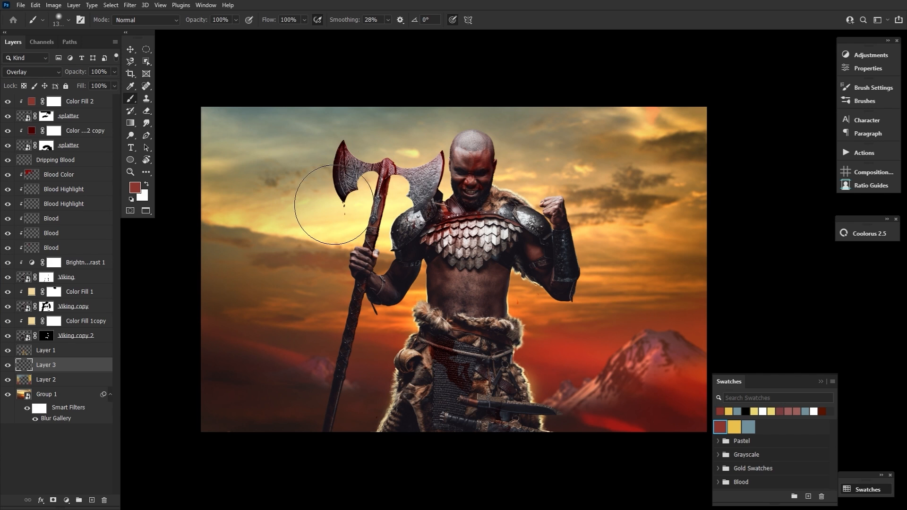
left_click_drag(270, 22, 225, 23)
left_click(735, 427)
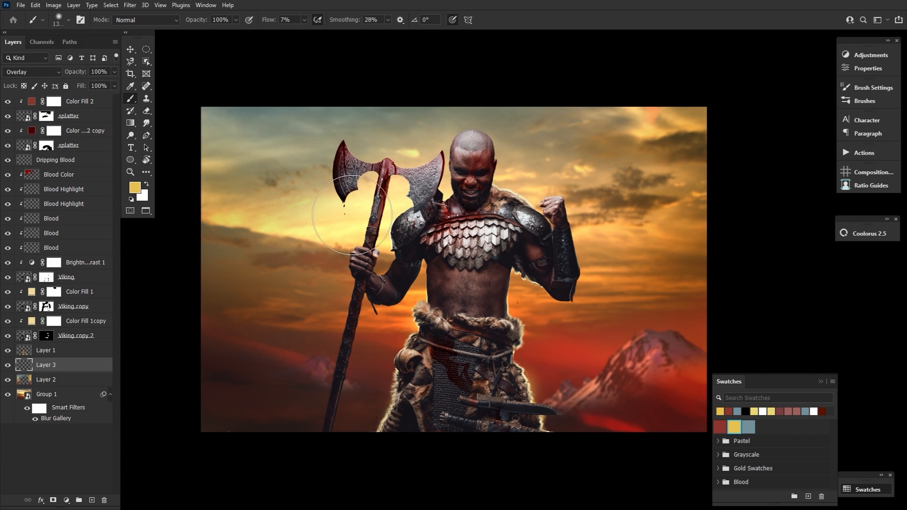
key("r")
left_click_drag(299, 192, 502, 238)
key("bracketright")
key("bracketright")
key("bracketright")
key("bracketright")
key("bracketright")
mouse_move(595, 67)
left_mouse_down()
mouse_move(589, 29)
mouse_move(223, 478)
left_mouse_up()
Paint the blue swatch over the upper sky and the red swatch over the mountain area on Layer 3.
left_click(749, 426)
left_click(720, 427)
scroll(496, 111, "down", 3)
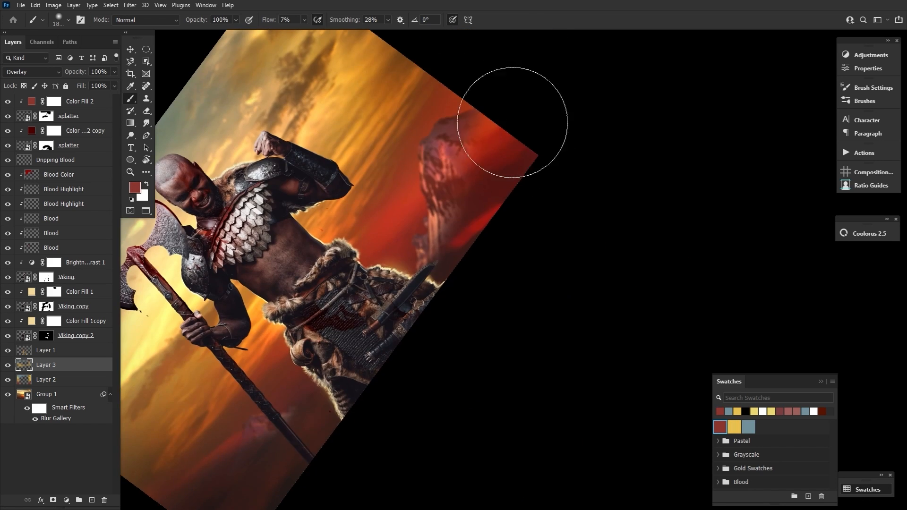
scroll(439, 327, "down", 5)
scroll(608, 168, "up", 5)
Paint more blue and yellow over the sky on Layer 3, reset the canvas rotation, and compare with the layer hidden.
left_click(748, 427)
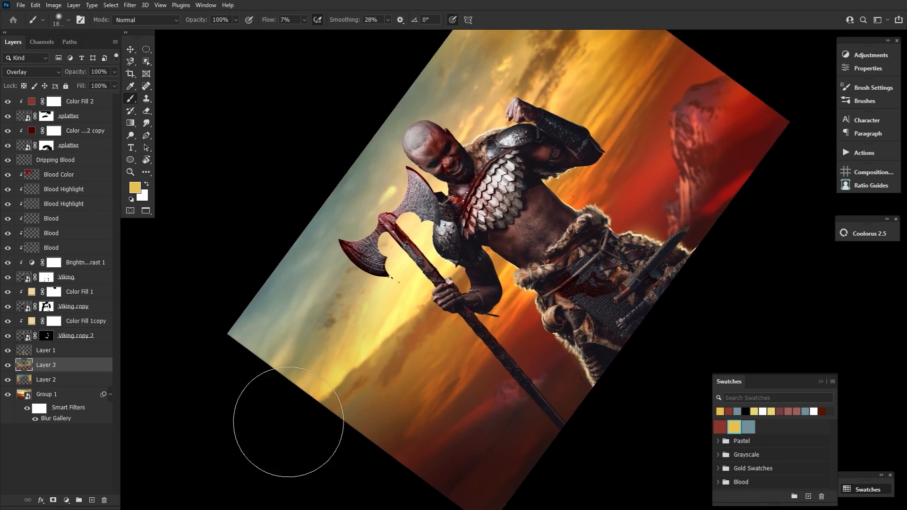
scroll(288, 419, "down", 3)
scroll(288, 420, "left", 4)
left_click(734, 426)
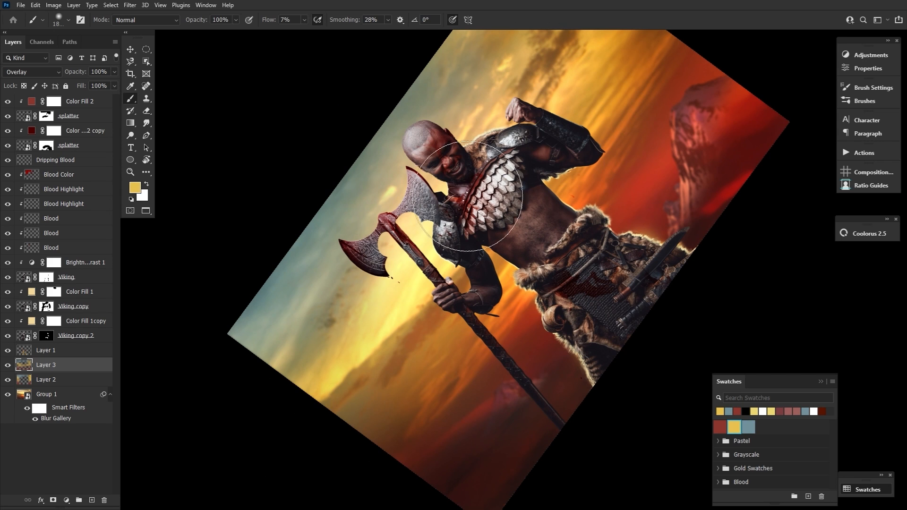
double_click(147, 160)
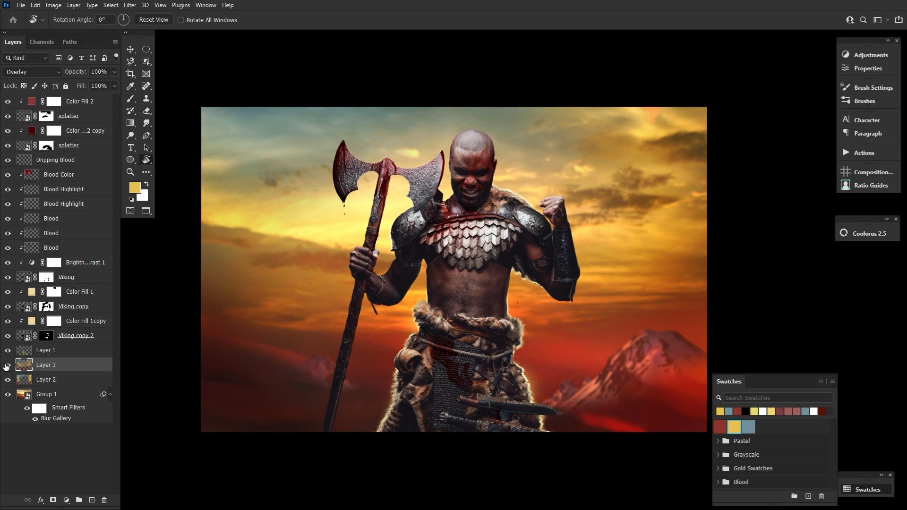
left_click(7, 365)
left_click(7, 365)
left_click(7, 365)
left_click(8, 365)
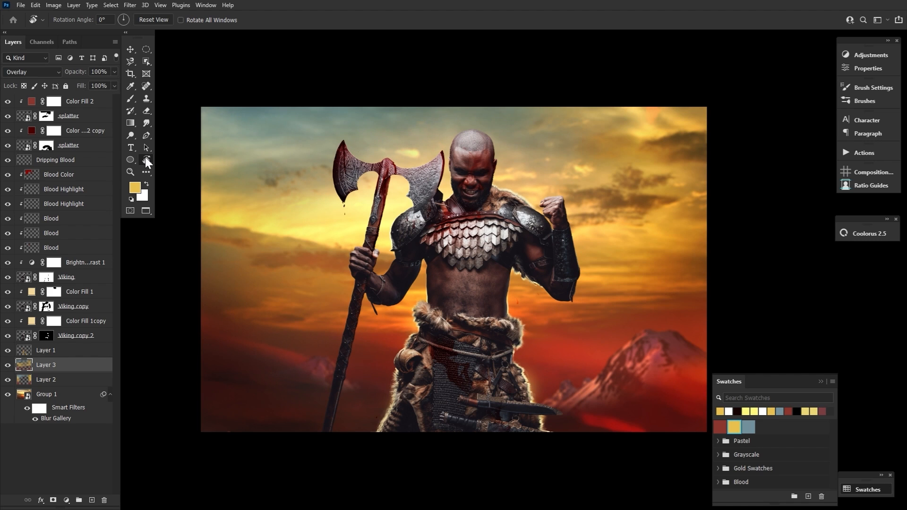
Add a clipped layer above the Viking's Brightness/Contrast adjustment and set it to Multiply at 71% opacity.
left_click(76, 264)
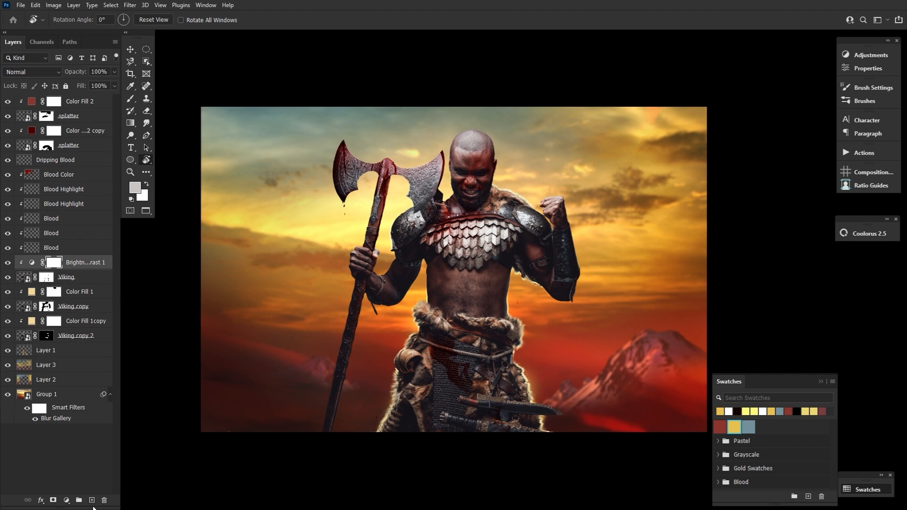
left_click(91, 500)
left_click(45, 71)
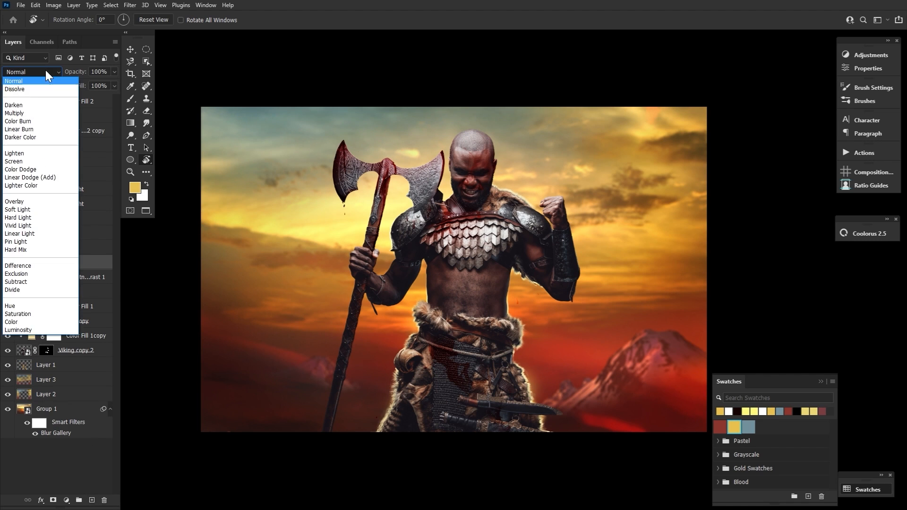
left_click(47, 113)
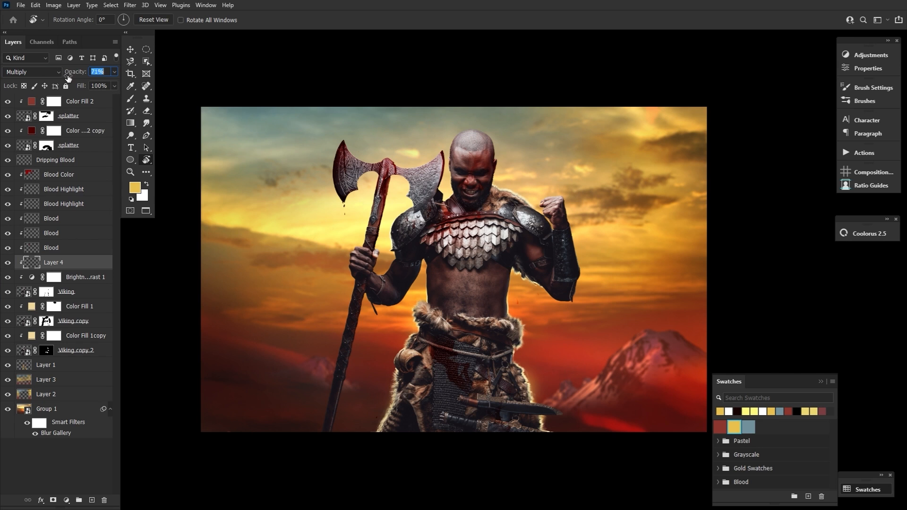
Paint dark red #220000 shading over the Viking's face, torso and lower body on Layer 4 with a large soft brush.
left_click(131, 100)
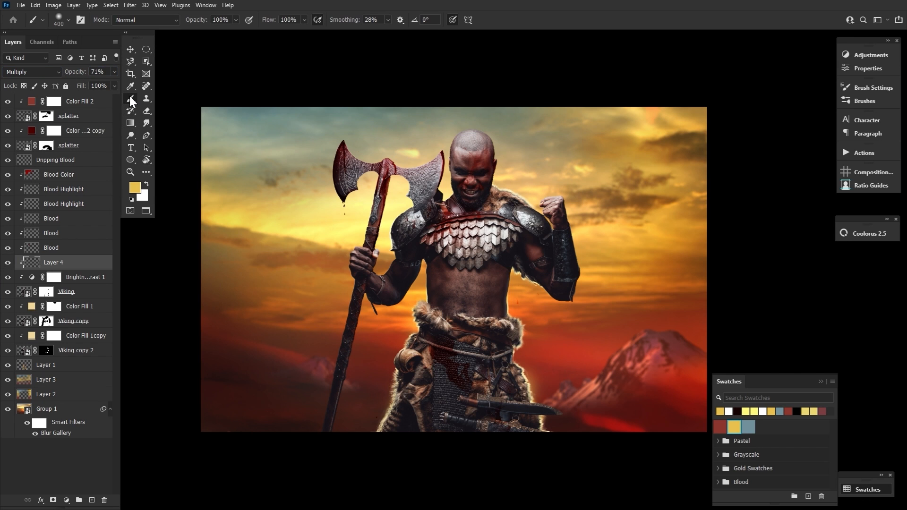
key("i")
left_click(137, 188)
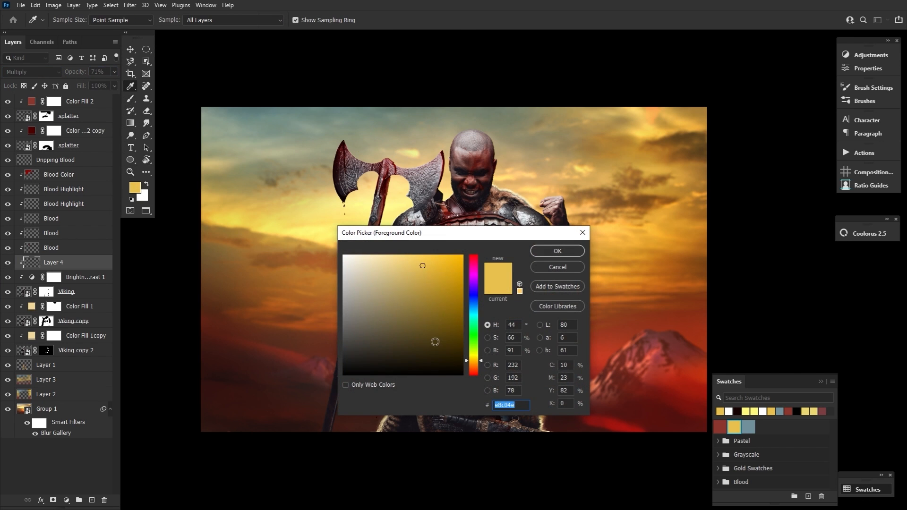
type("310000")
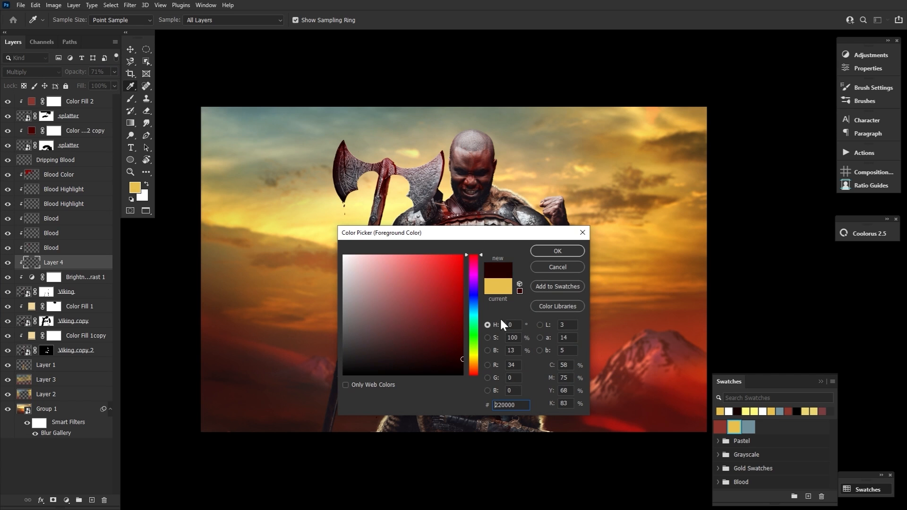
left_click(554, 253)
key("bracketright")
key("bracketright")
key("bracketright")
key("bracketright")
key("bracketright")
mouse_move(471, 342)
left_mouse_down()
mouse_move(472, 284)
mouse_move(461, 253)
mouse_move(463, 230)
mouse_move(485, 229)
mouse_move(479, 204)
mouse_move(473, 353)
mouse_move(470, 341)
mouse_move(423, 479)
mouse_move(501, 485)
left_mouse_up()
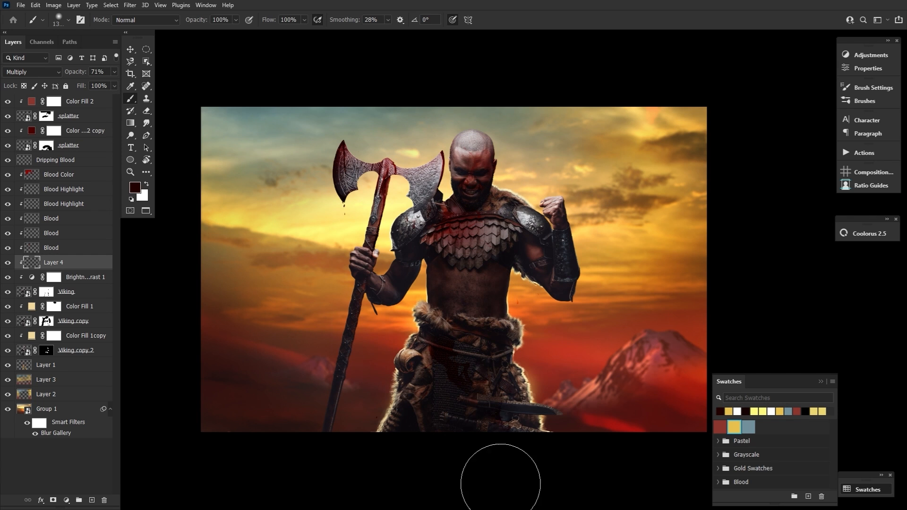
key("bracketleft")
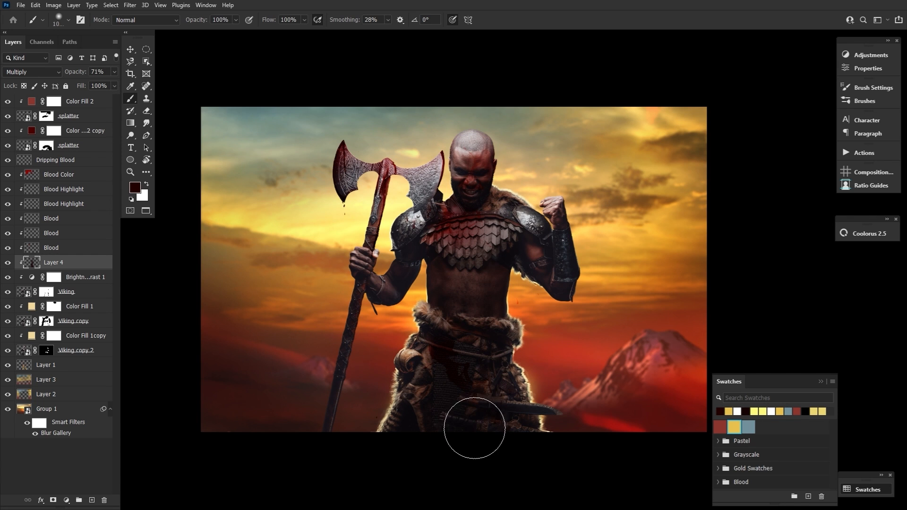
key("bracketleft")
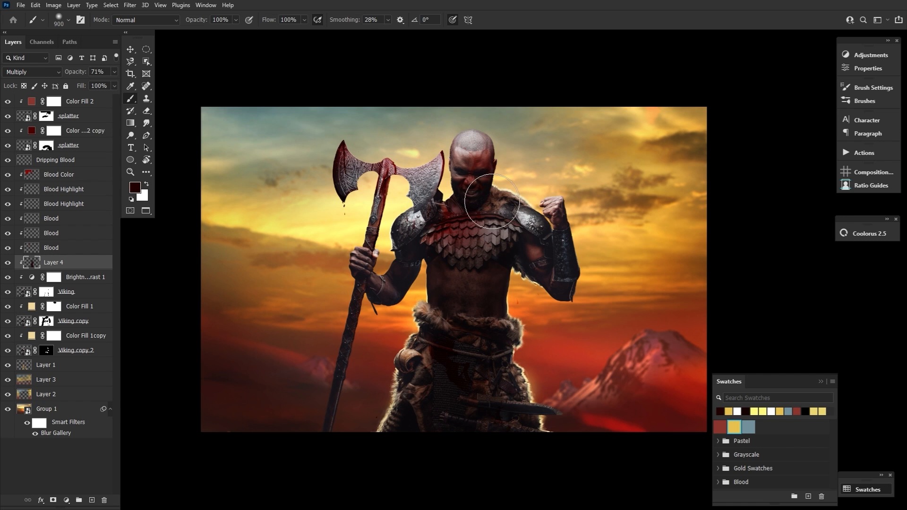
Split Layer 4's Underlying Layer highlight slider in Blend If to 110 / 255.
double_click(103, 262)
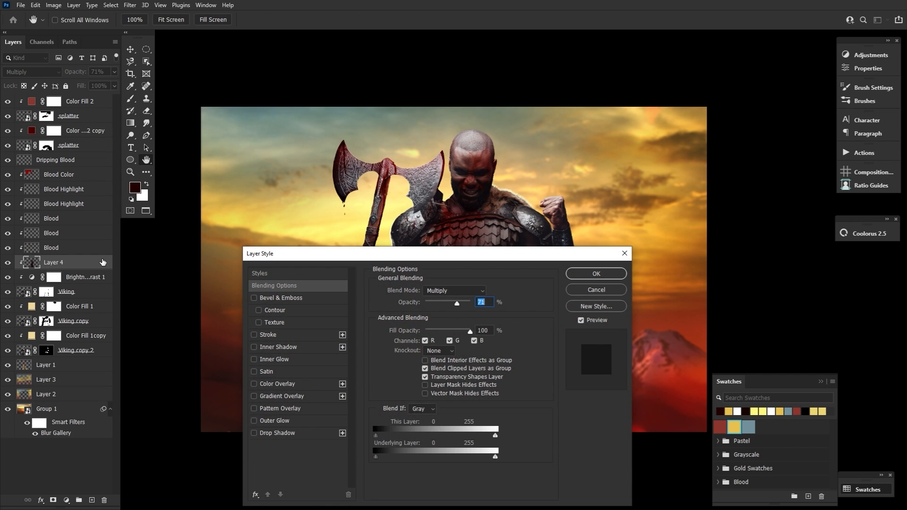
left_click_drag(547, 254, 551, 292)
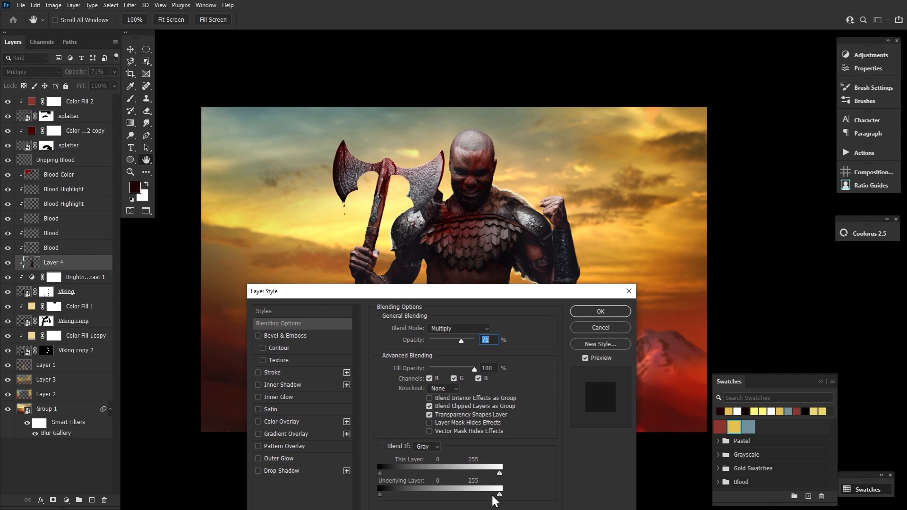
left_click_drag(495, 495, 432, 494)
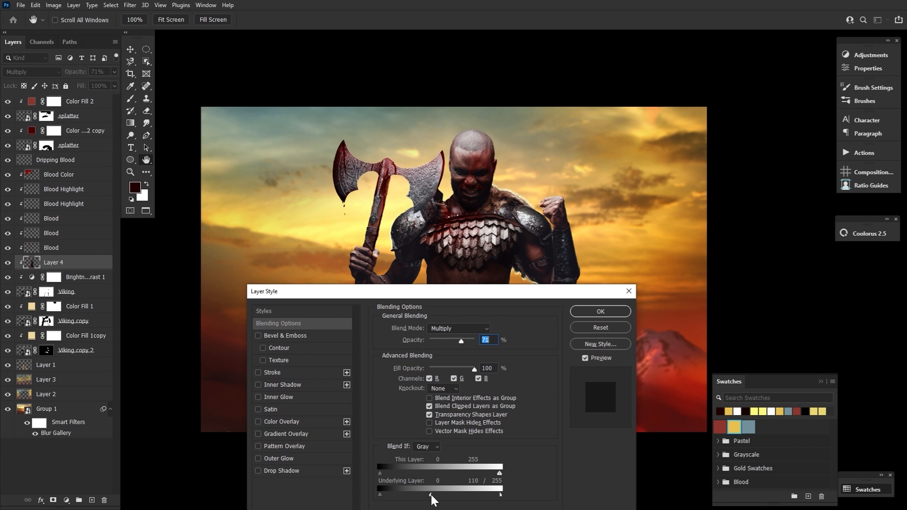
left_click(584, 313)
key("b")
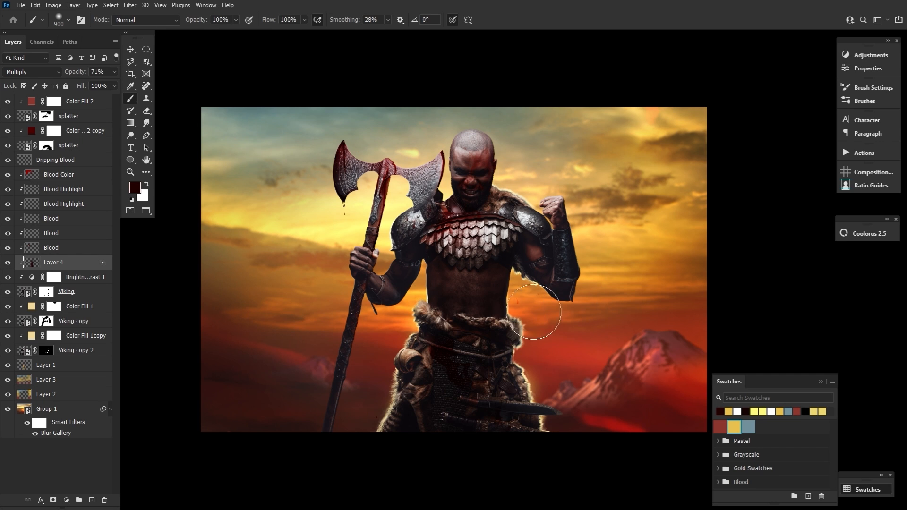
Add another clipped layer above Layer 4 and set its blend mode to Screen.
left_click(91, 500)
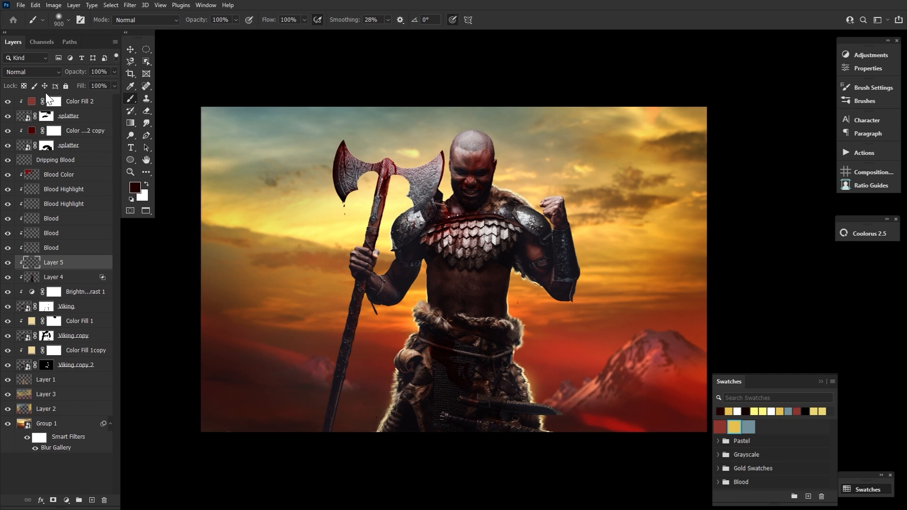
left_click(44, 72)
left_click(38, 162)
Sample orange #ffa03d from the sunset sky and paint it over the axe head on Layer 5 with an enlarged brush.
left_click(135, 191)
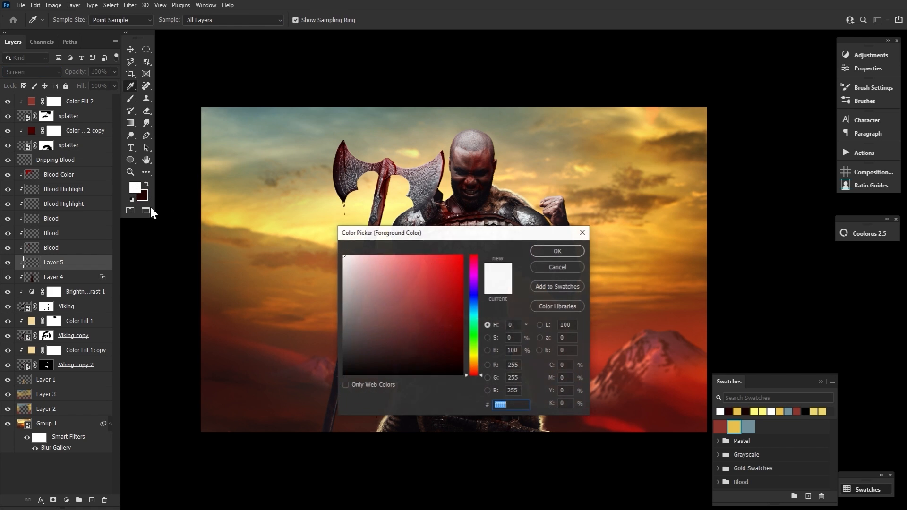
left_click(310, 291)
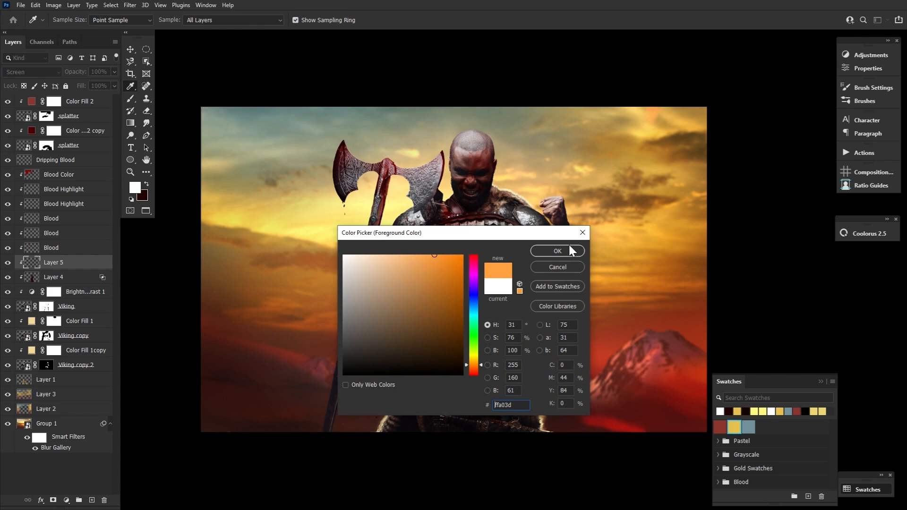
left_click(557, 251)
key("b")
key("bracketright")
key("bracketright")
mouse_move(334, 131)
left_mouse_down()
mouse_move(370, 112)
mouse_move(416, 137)
mouse_move(413, 204)
mouse_move(378, 227)
left_mouse_up()
Paint orange light on the Viking's shoulder armor, raised forearm and axe blade with a smaller 600 px brush on Layer 5.
key("bracketleft")
key("bracketleft")
key("bracketleft")
key("bracketleft")
key("bracketleft")
mouse_move(540, 193)
left_mouse_down()
mouse_move(525, 211)
mouse_move(566, 234)
mouse_move(570, 274)
left_mouse_up()
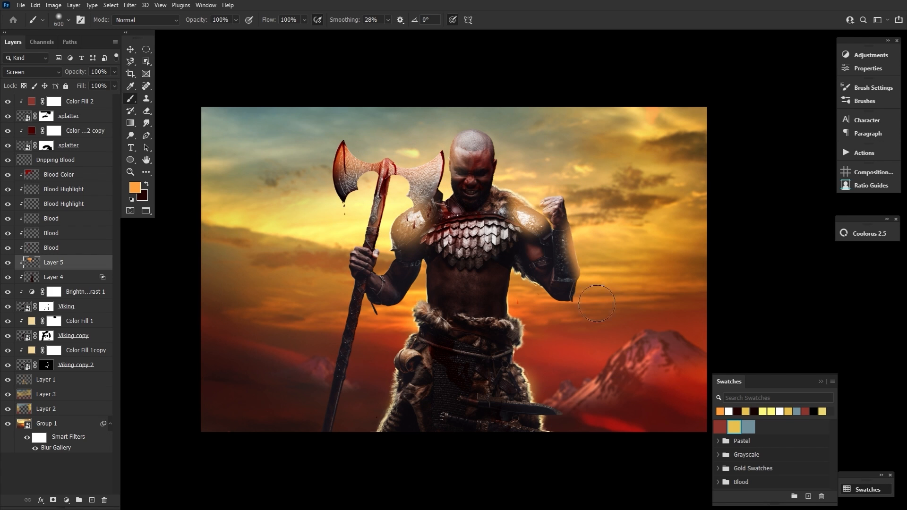
left_click_drag(429, 171, 425, 194)
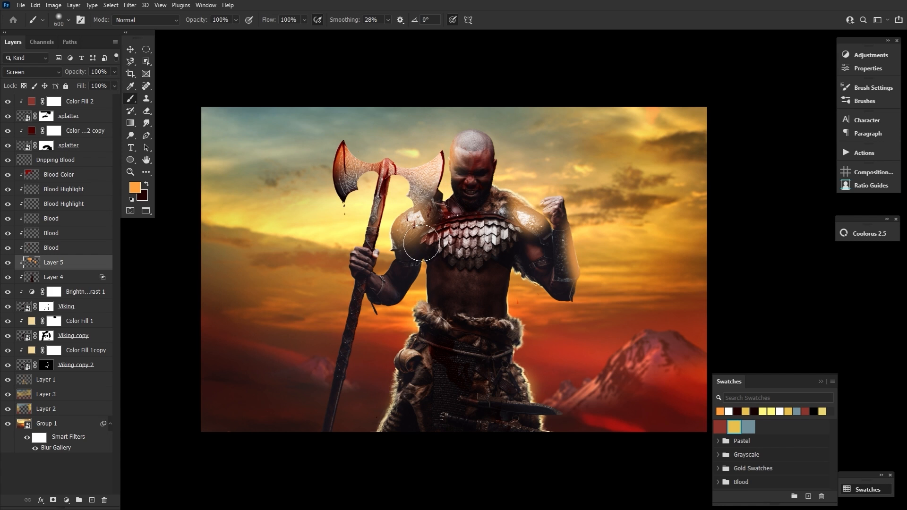
Split Layer 5's Underlying Layer shadow slider in Blend If to about 11 / 98, compare the preview, and apply it.
double_click(95, 263)
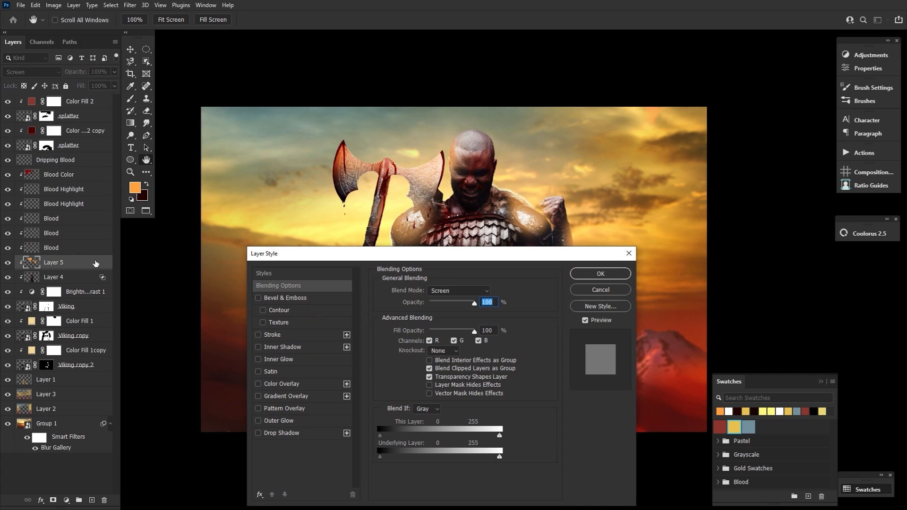
mouse_move(387, 460)
left_mouse_down()
mouse_move(430, 462)
mouse_move(393, 456)
left_mouse_up()
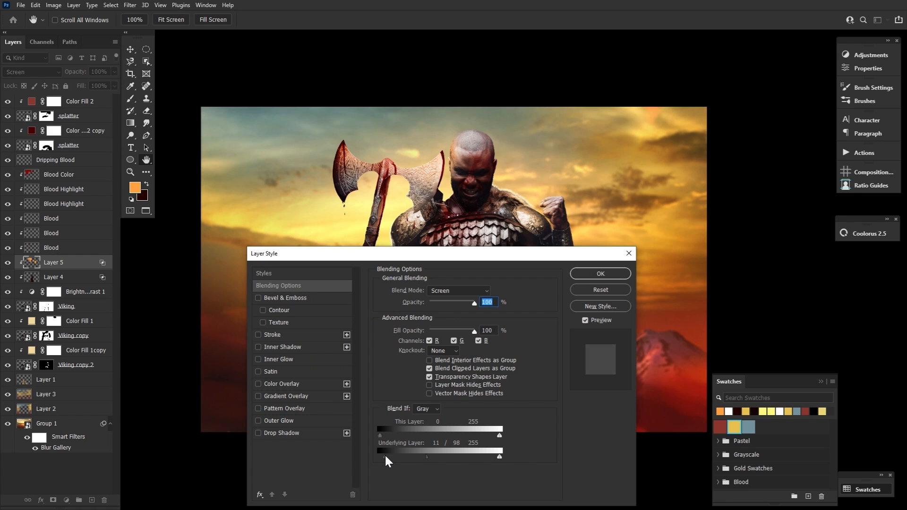
left_click_drag(422, 460, 426, 462)
left_click(595, 321)
left_click(594, 320)
left_click(600, 274)
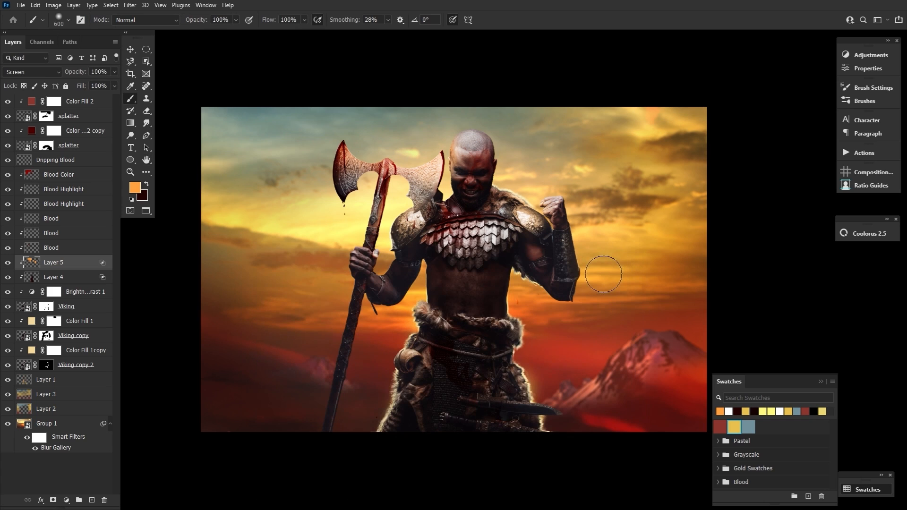
Erase orange light across the head and axe head on Layer 5, and repaint it on the shoulder armor beside the axe.
left_click(7, 263)
key("e")
mouse_move(465, 151)
left_mouse_down()
mouse_move(444, 193)
mouse_move(348, 173)
left_mouse_up()
key("b")
left_click_drag(421, 212, 396, 247)
Paint orange light on the raised forearm's bracer, the fur belt and both axe blades on Layer 5 with a 400 px brush.
key("bracketleft")
key("bracketleft")
key("bracketleft")
key("bracketleft")
key("bracketleft")
key("bracketright")
key("bracketright")
key("bracketright")
key("bracketright")
left_click_drag(561, 232, 570, 277)
left_click_drag(404, 347, 404, 363)
left_click_drag(343, 168, 341, 192)
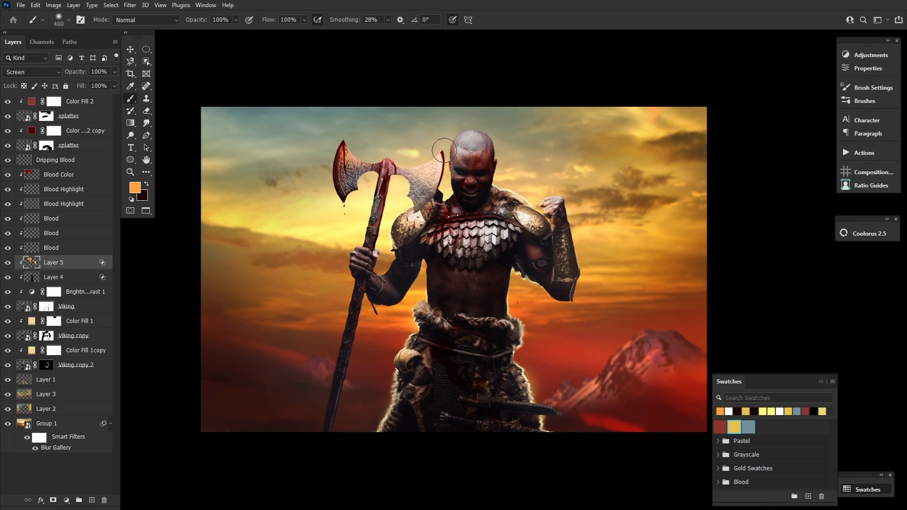
left_click_drag(436, 160, 416, 194)
left_click(457, 165)
key("ctrl+z")
Paint dark shading down the raised arm to the elbow on Layer 4 with the dark red color and a 500 px brush.
key("alt+bracketleft")
key("x")
left_click_drag(531, 243, 550, 304)
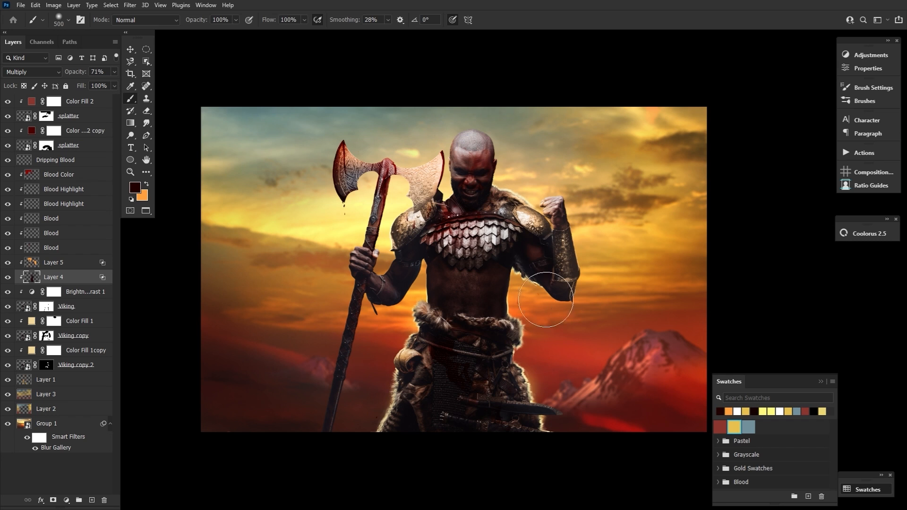
Move Layer 5 directly above the Blood Color layer, keeping it clipped.
key("alt+bracketright")
key("e")
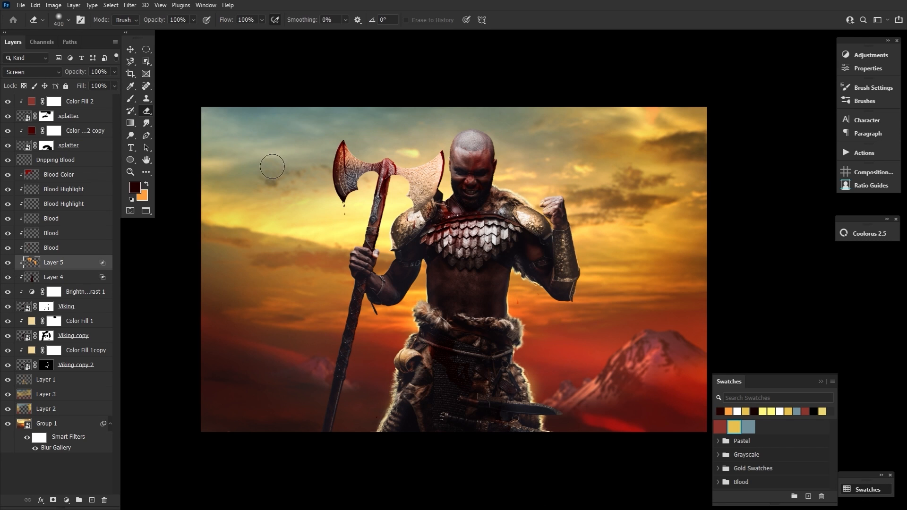
left_click(146, 160)
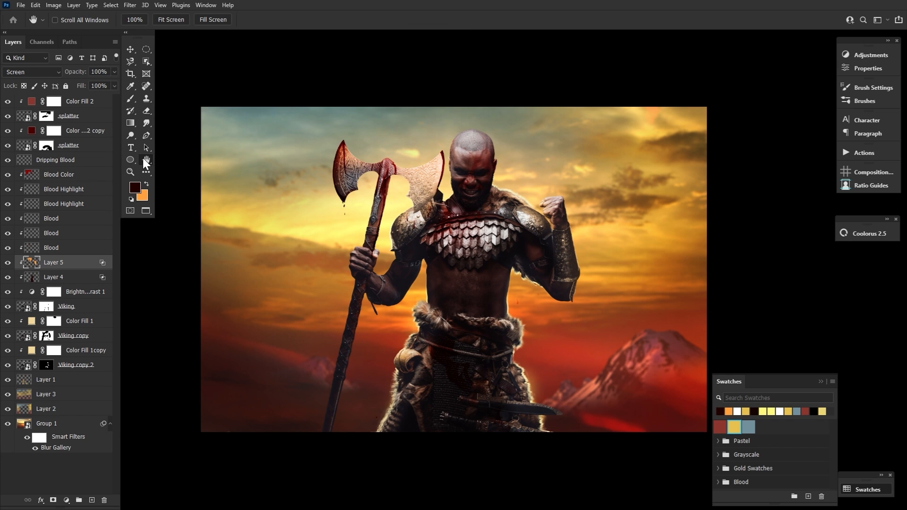
left_click_drag(61, 262, 81, 171)
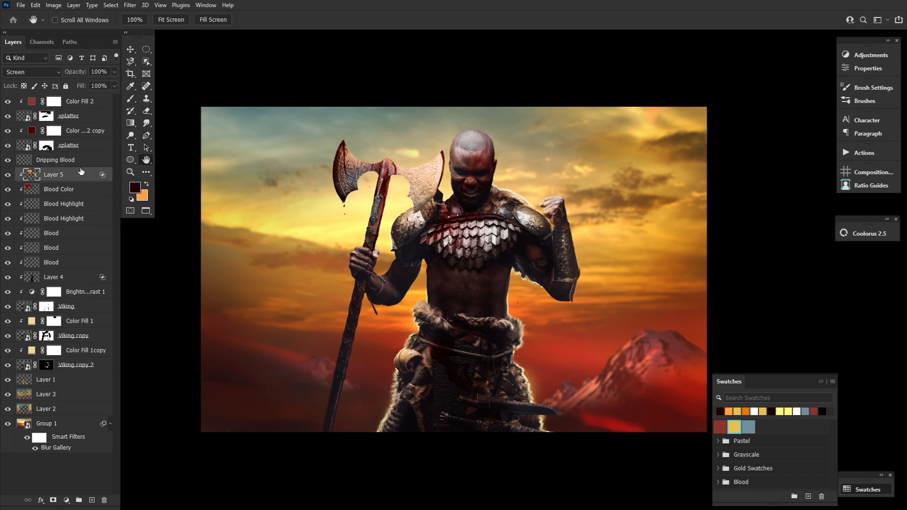
Add three new clipped layers between Blood Color and Layer 5.
left_click(79, 192)
left_click(93, 499)
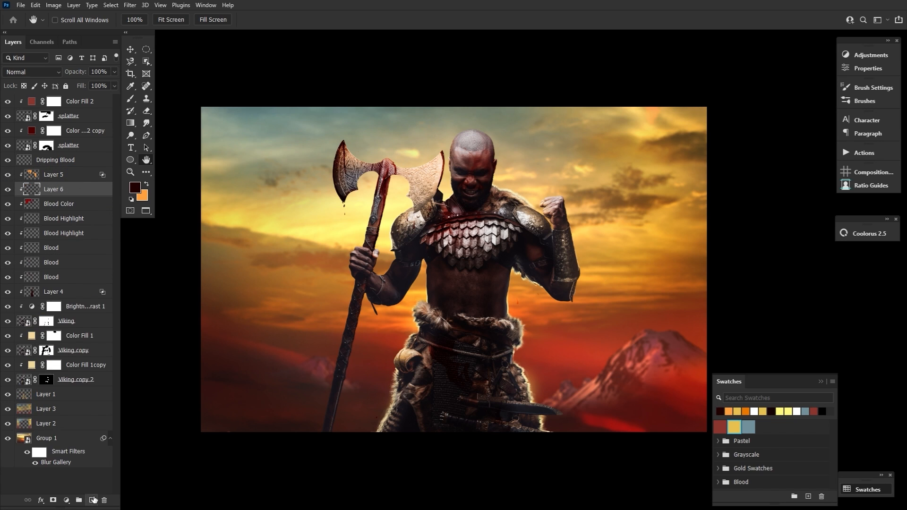
left_click(93, 500)
left_click(93, 500)
Set the blend modes of Layers 6, 7 and 8 to Soft Light, Lighten and Screen respectively.
left_click(86, 223)
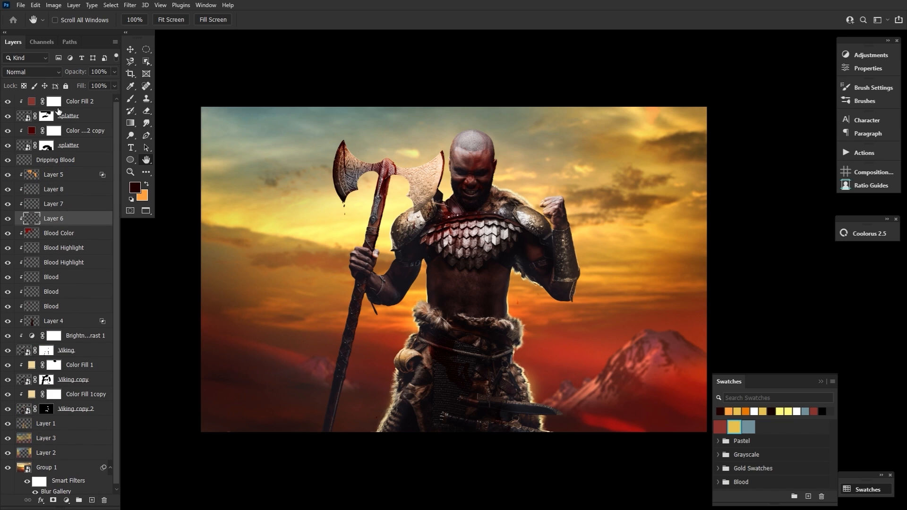
left_click(43, 71)
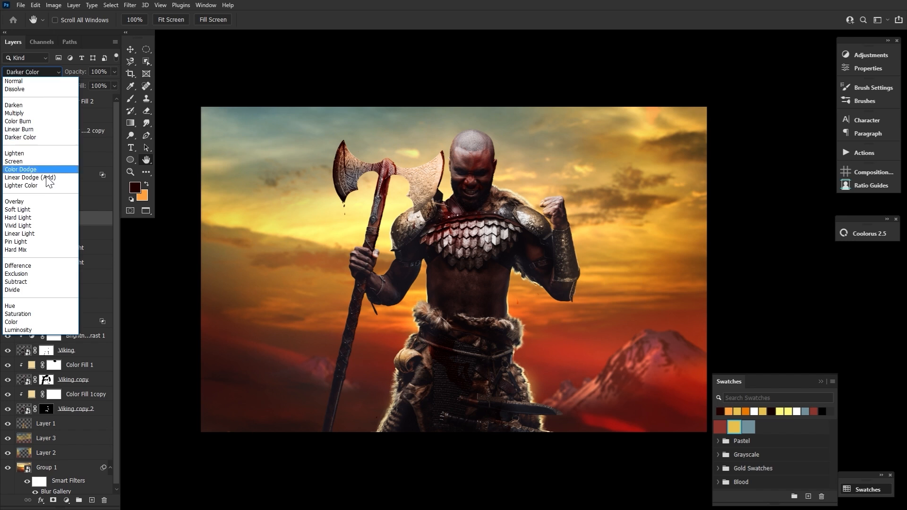
left_click(45, 210)
left_click(56, 206)
left_click(42, 74)
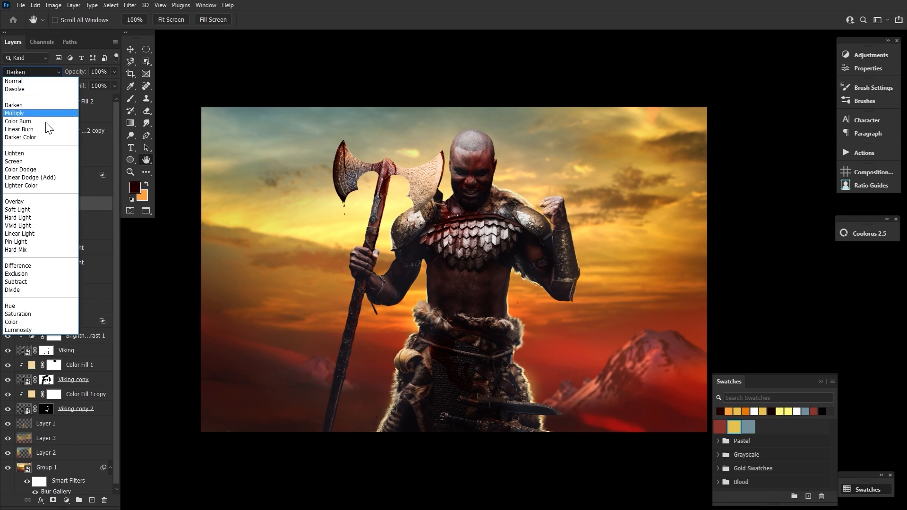
left_click(47, 152)
left_click(64, 191)
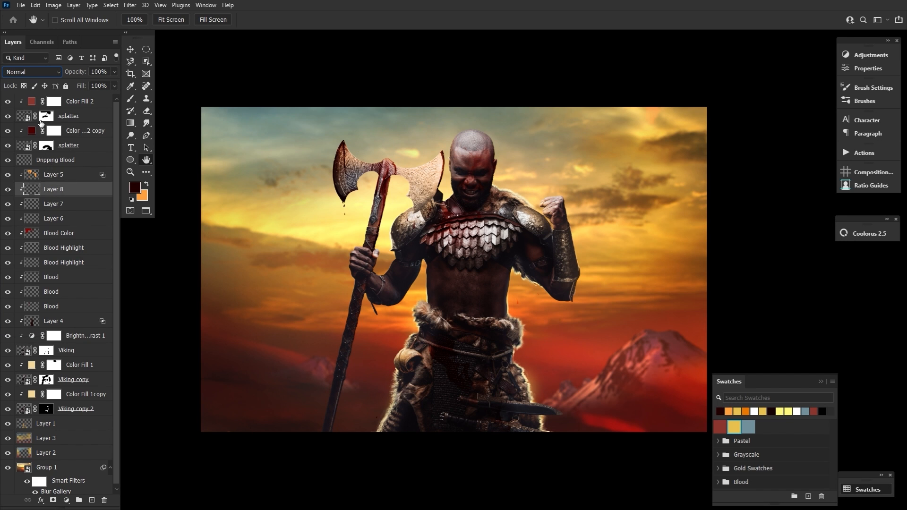
left_click(36, 71)
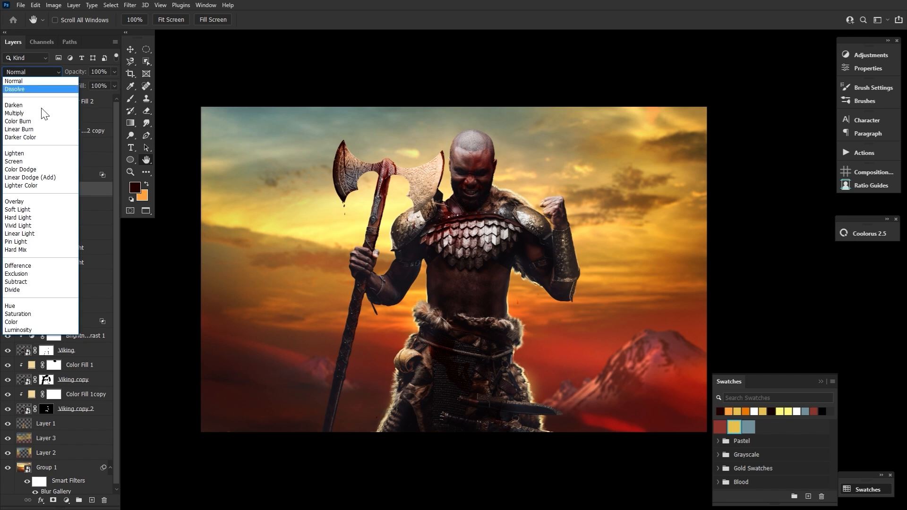
left_click(46, 161)
Build up faint orange light over the Viking on Layer 8 with a large soft brush at 1% flow.
left_click(130, 101)
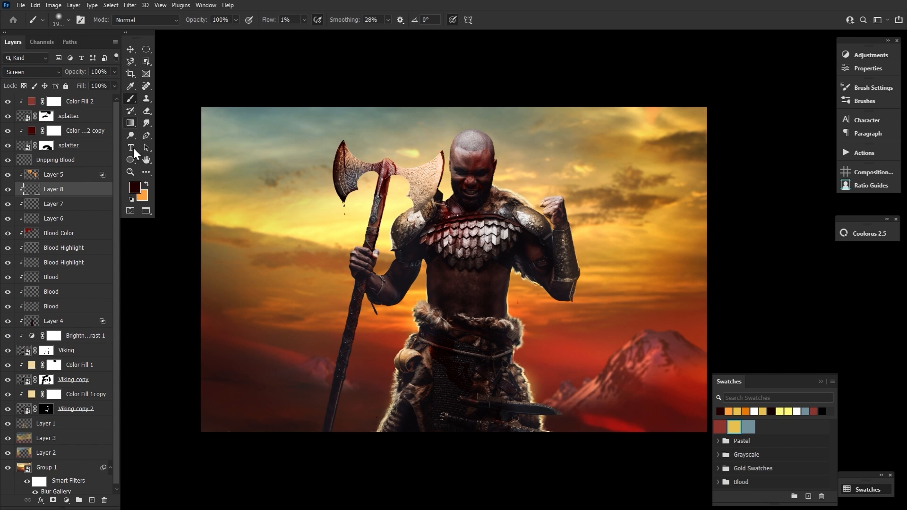
left_click(146, 184)
key("bracketleft")
key("bracketleft")
key("bracketleft")
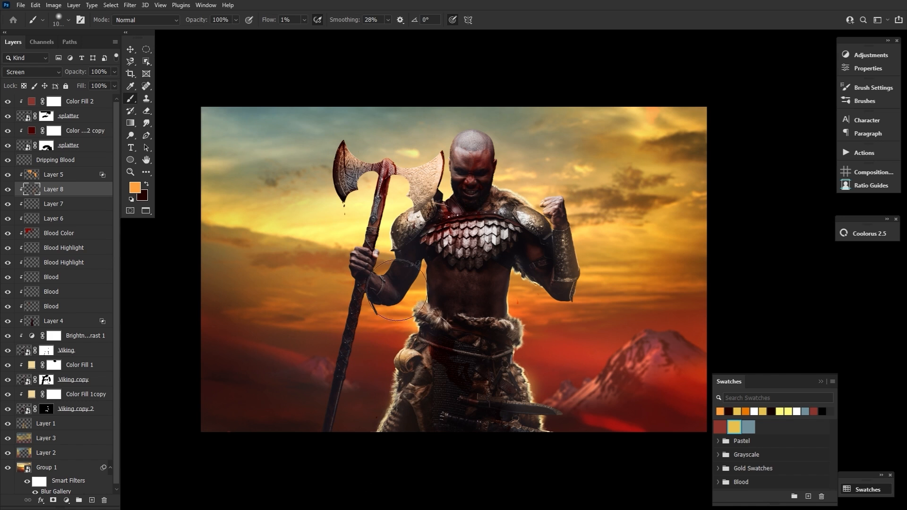
key("bracketright")
key("bracketright")
key("bracketleft")
key("bracketleft")
Paint subtle orange light over the Viking and axe on Layer 6 at 1% flow, and compare the layer on and off.
key("alt+bracketleft")
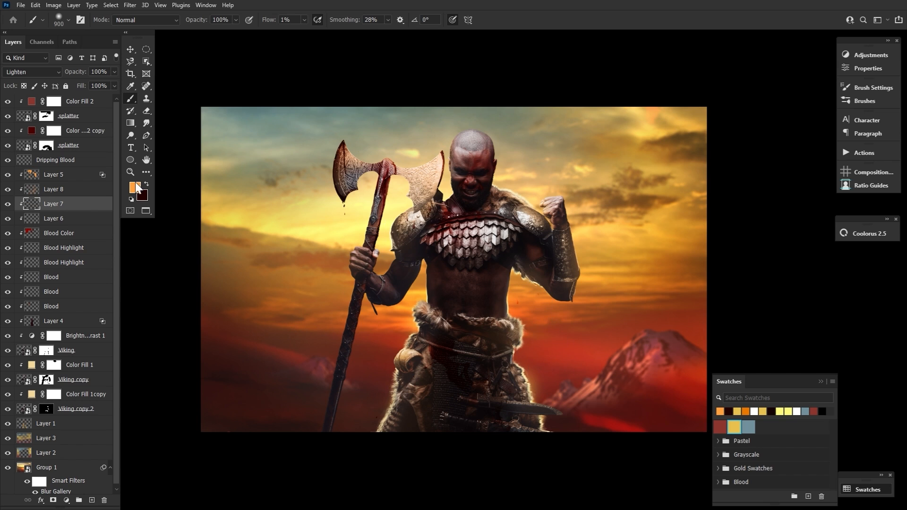
key("alt+bracketleft")
key("bracketleft")
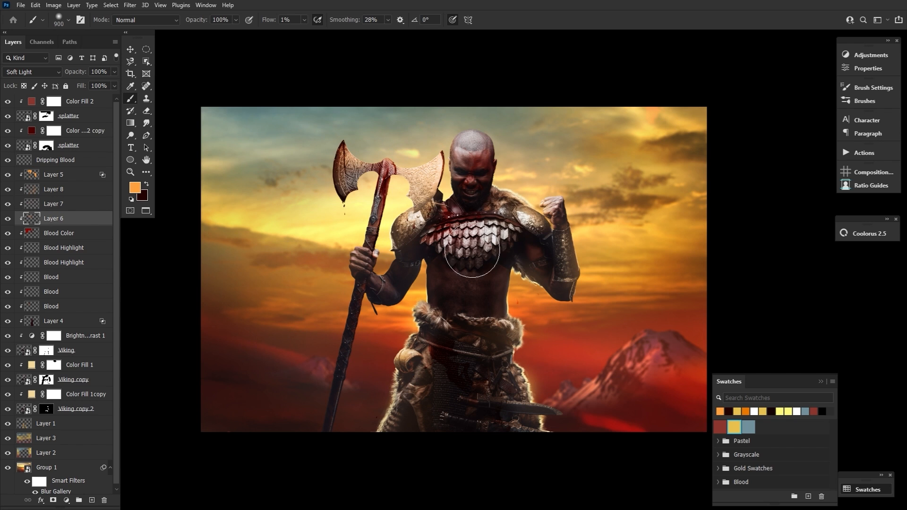
key("bracketright")
key("bracketright")
key("bracketright")
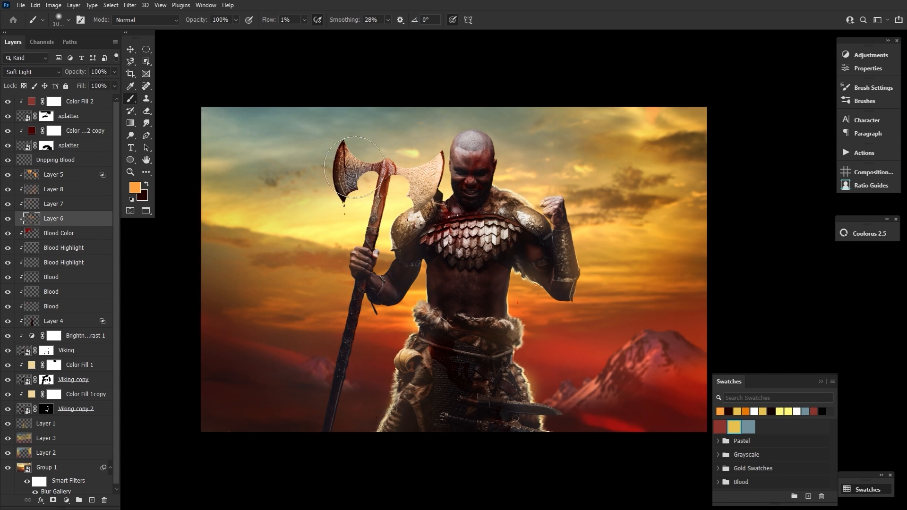
left_click(9, 219)
left_click(9, 219)
Add gold highlights to the Viking on Layer 8 with the yellow swatch and a brush reduced to 150 px.
left_click(77, 205)
left_click(77, 189)
left_click(734, 426)
key("bracketleft")
key("bracketleft")
key("bracketleft")
key("bracketleft")
key("bracketleft")
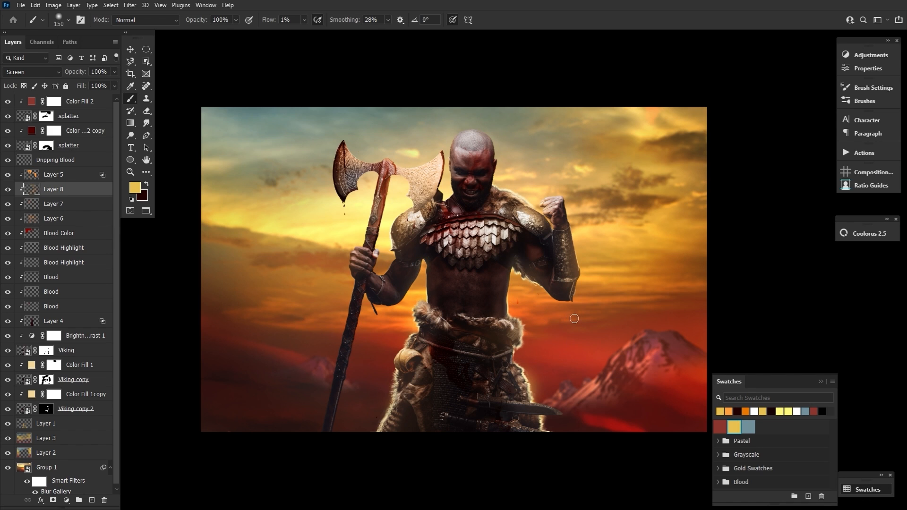
left_click(147, 161)
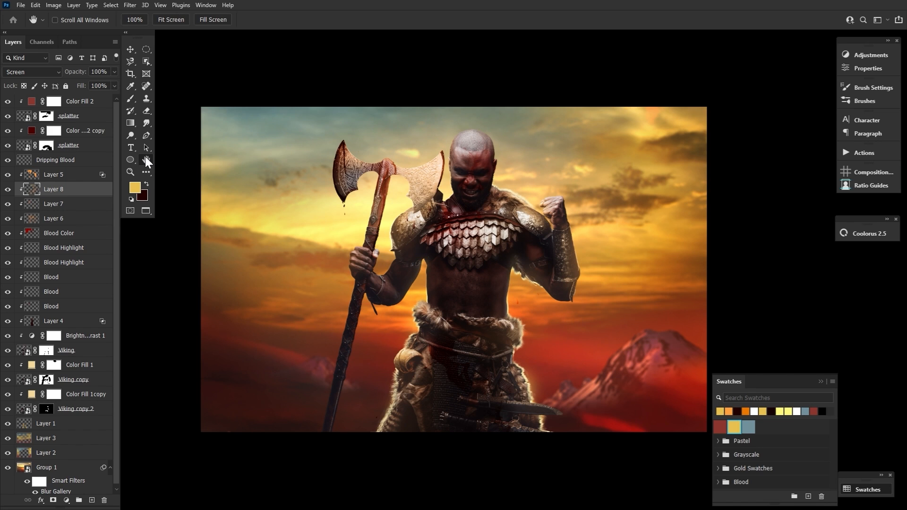
Place the red cloudy sky image above Color Fill 2 and scale it to about 202% width and 113% height over the lower canvas.
left_click(104, 107)
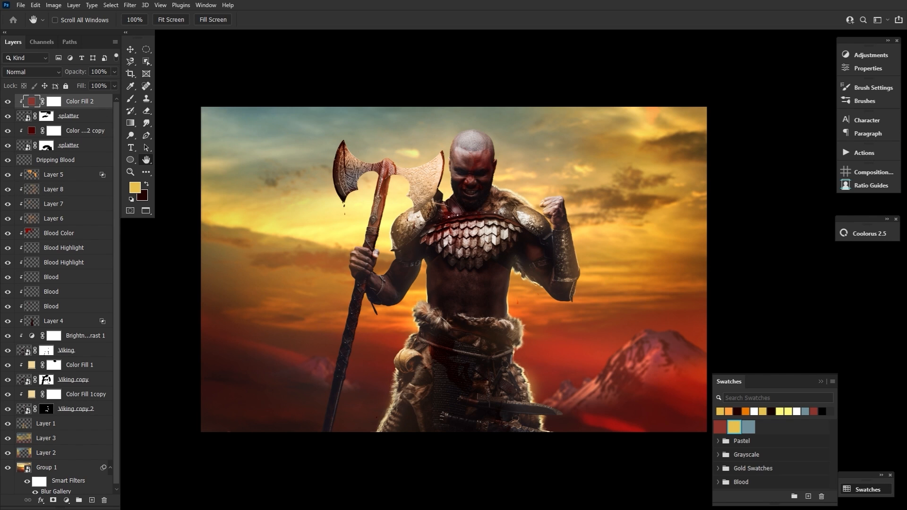
left_click_drag(712, 397, 425, 322)
left_click_drag(455, 355, 454, 461)
left_click_drag(456, 184, 448, 114)
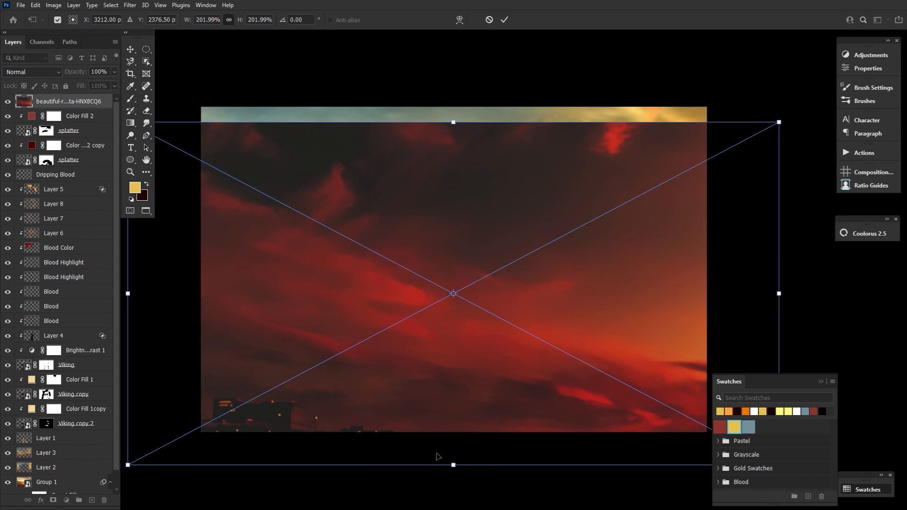
left_click_drag(450, 122, 454, 280)
Flip the placed red sky image horizontally and commit the placement.
right_click(436, 318)
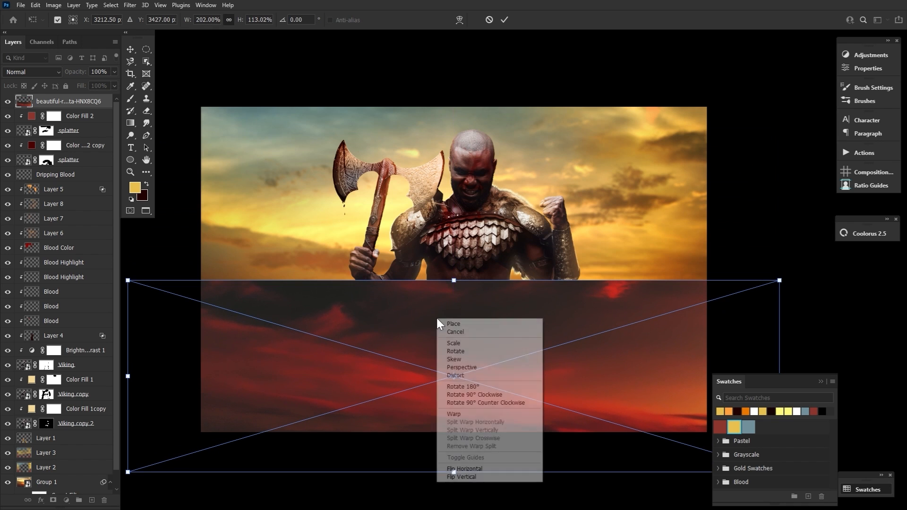
left_click(426, 312)
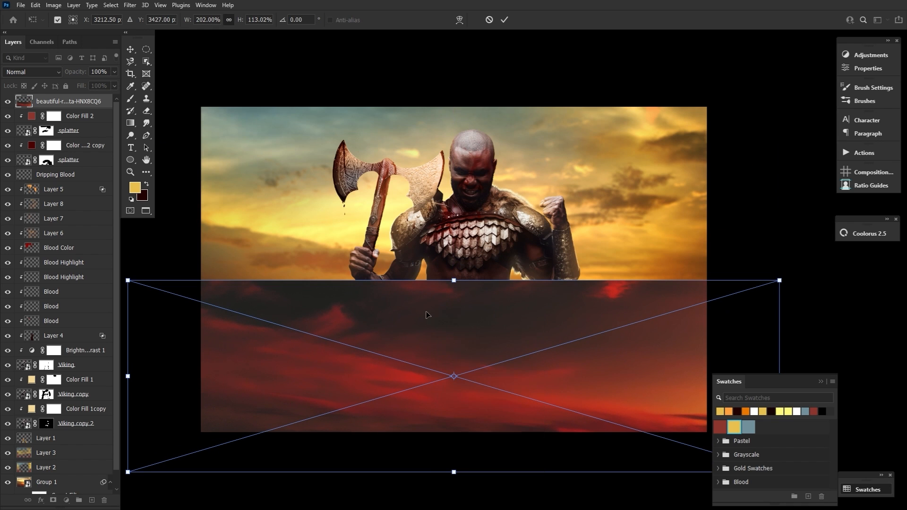
right_click(452, 279)
left_click(508, 429)
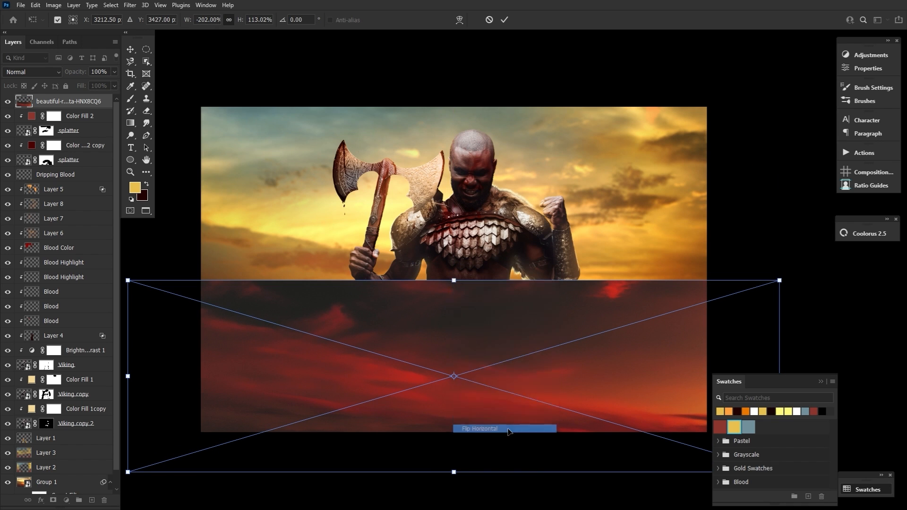
left_click(504, 20)
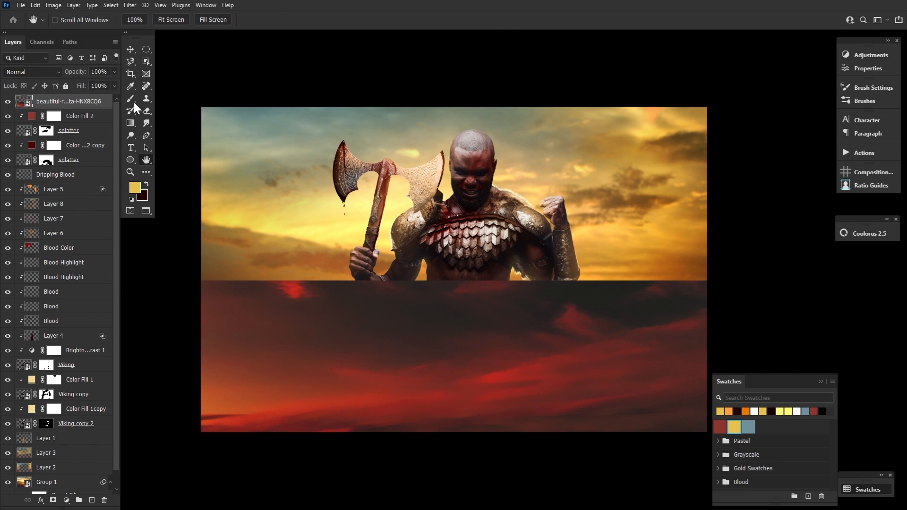
Set the red sky layer's blend mode to Lighten and move it slightly lower on the canvas.
left_click(42, 72)
left_click(41, 153)
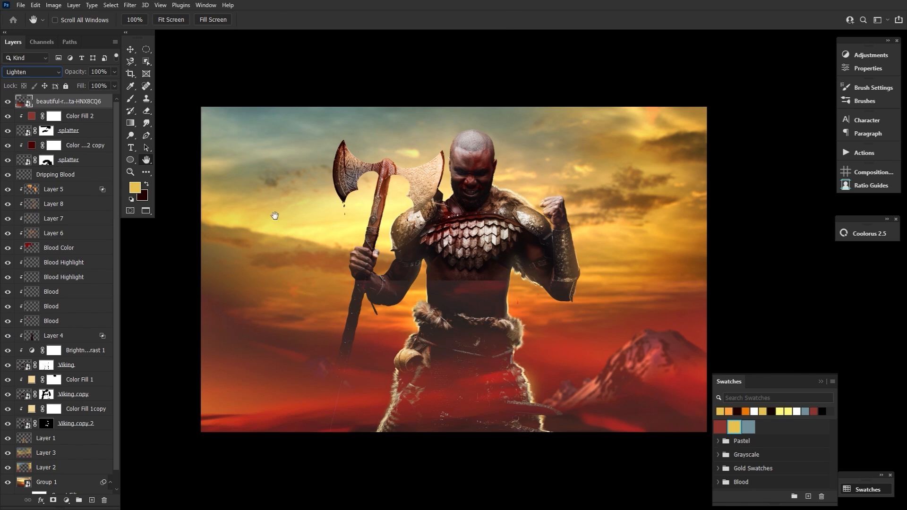
left_click(130, 52)
left_click_drag(456, 306, 469, 342)
Mask the red sky layer with a very large black brush at 100% flow, leaving only red haze along the canvas's lower edge.
left_click(54, 500)
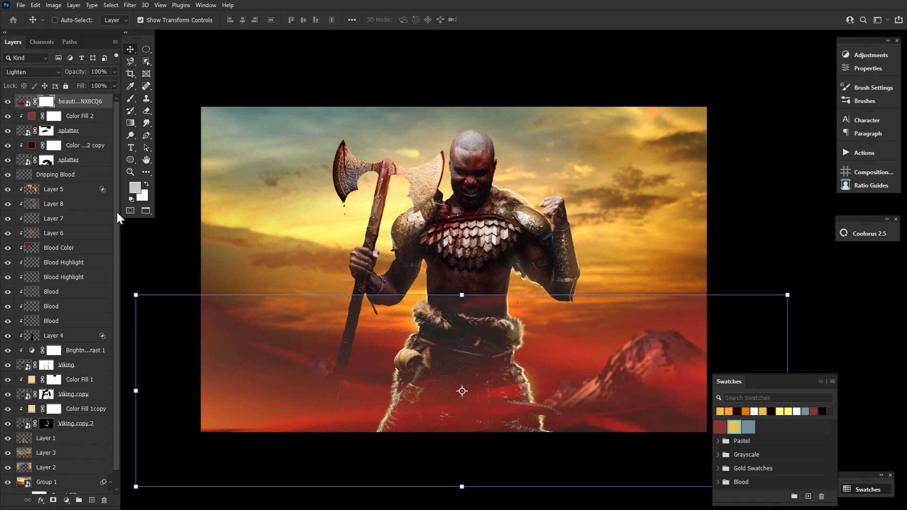
left_click(131, 98)
left_click(132, 200)
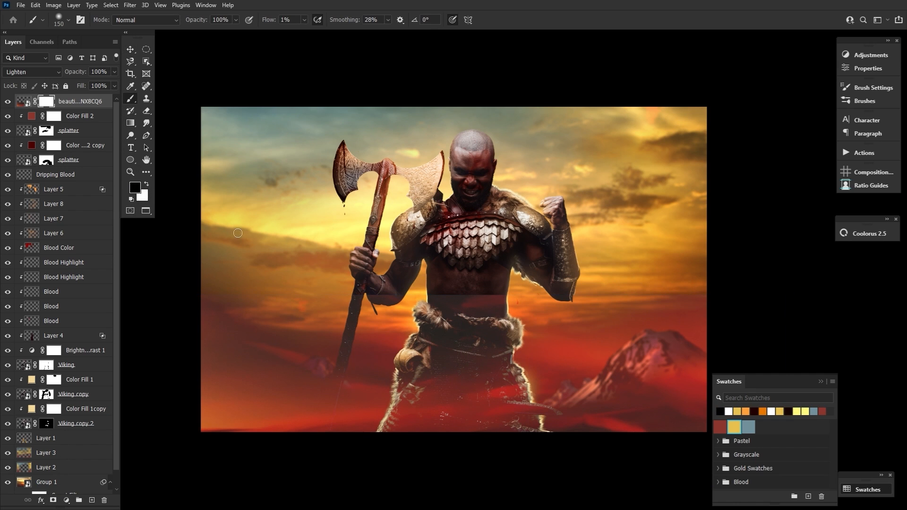
key("bracketright")
key("bracketright")
key("bracketright")
key("bracketright")
key("bracketright")
key("bracketright")
key("bracketright")
key("bracketright")
key("bracketright")
key("bracketright")
key("bracketright")
key("bracketright")
key("bracketright")
key("bracketright")
key("bracketright")
key("bracketright")
key("bracketright")
key("bracketright")
key("bracketright")
key("bracketright")
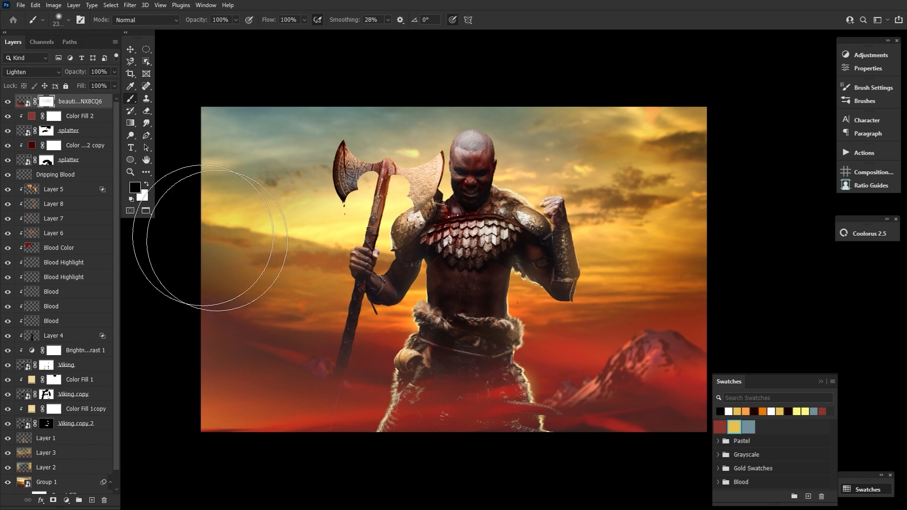
mouse_move(168, 265)
left_mouse_down()
mouse_move(350, 320)
mouse_move(262, 341)
mouse_move(141, 278)
left_mouse_up()
left_click_drag(461, 321, 510, 336)
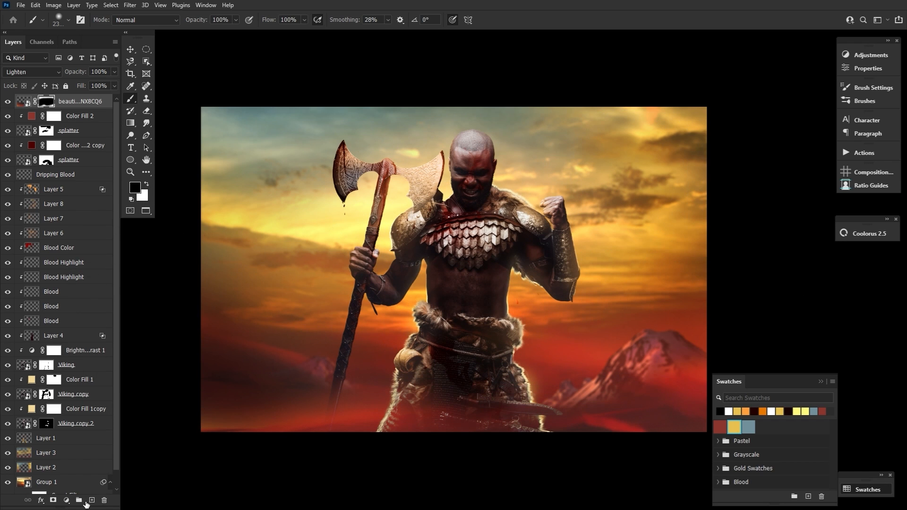
Add a new layer at the top of the stack and set its blend mode to Lighten.
left_click(92, 500)
left_click(51, 73)
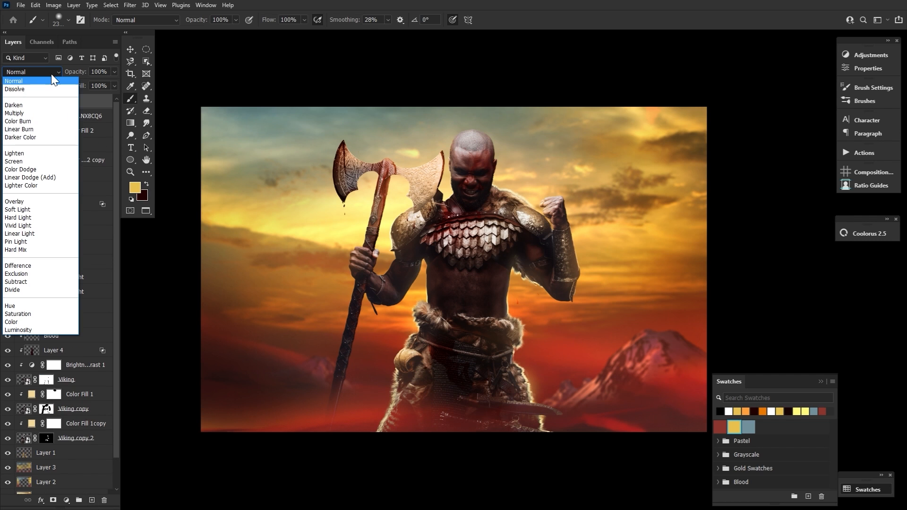
left_click(34, 153)
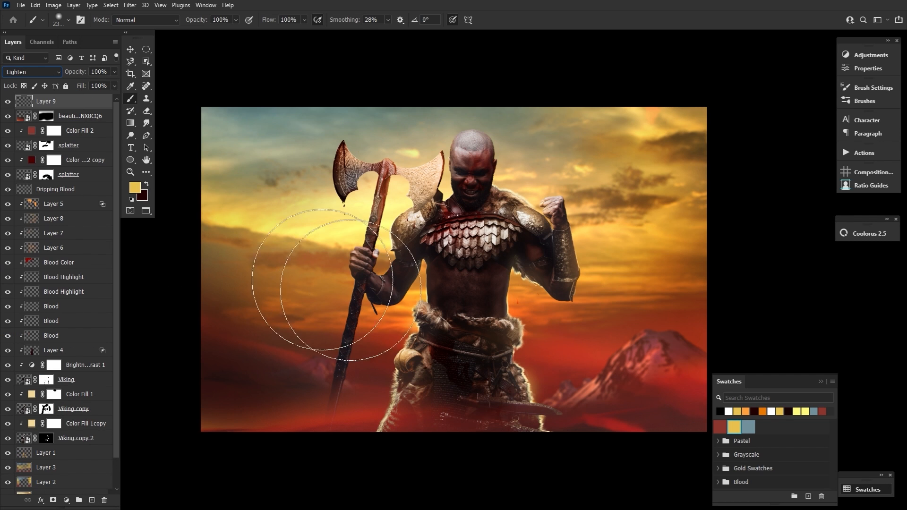
Paint soft gold haze over the raised arm's shoulder and beside the axe on Layer 9 with the brush flow at 14%.
left_click(724, 427)
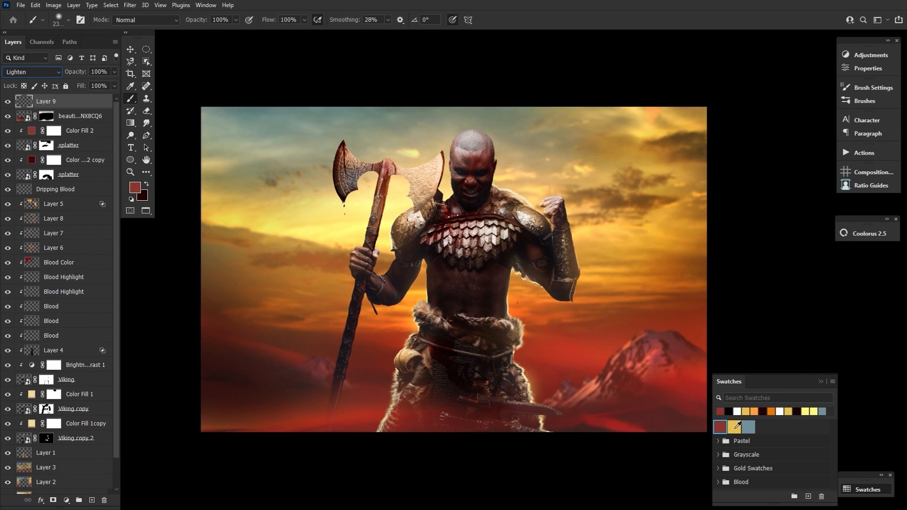
left_click(734, 427)
left_click_drag(270, 22, 231, 31)
left_click(534, 238)
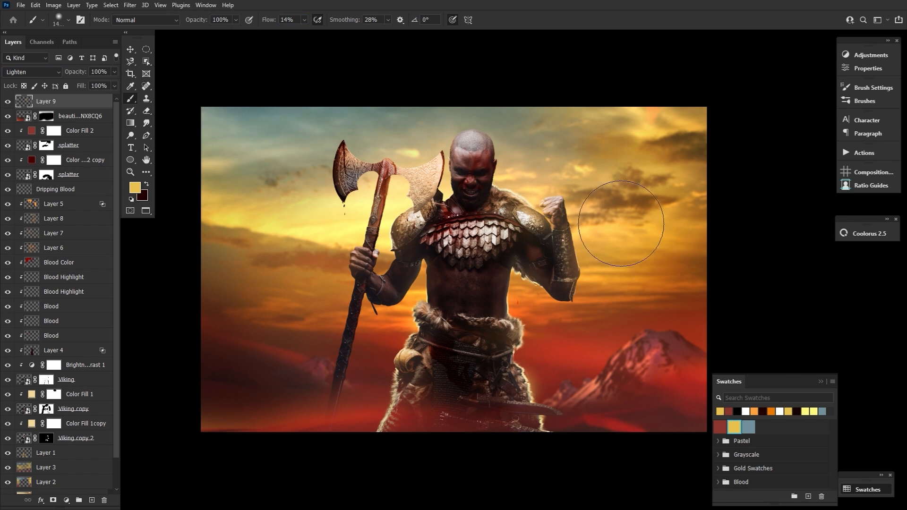
left_click(354, 203)
Dab soft red near the lower axe handle, blue-gray above the axe and gold beside the neck on Layer 9 with a smaller brush.
key("bracketleft")
key("bracketleft")
key("bracketleft")
key("bracketleft")
key("bracketleft")
key("bracketleft")
left_click(719, 427)
left_click(353, 402)
left_click(749, 428)
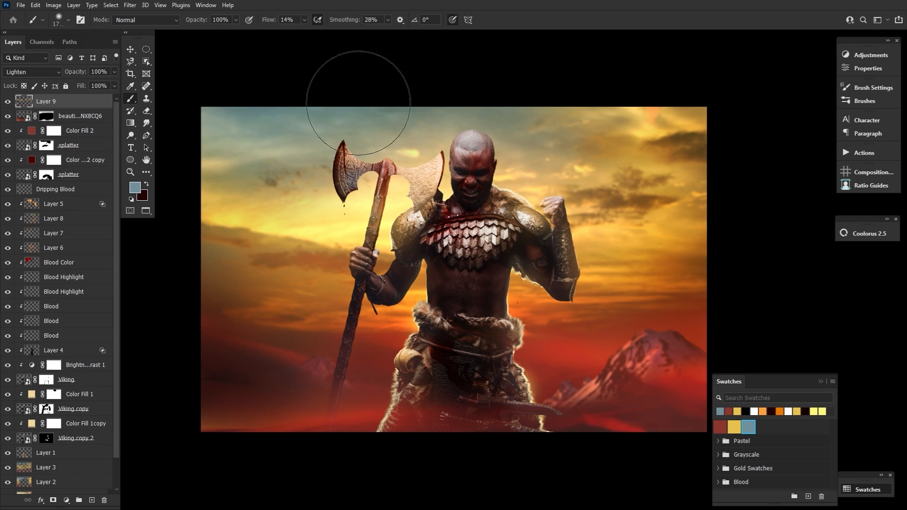
left_click(357, 101)
left_click(734, 427)
left_click(505, 189)
left_click(748, 427)
In Layer 9's Blend If settings, split the Underlying Layer's black slider to 0 / 89.
double_click(101, 107)
left_click_drag(294, 492, 309, 492, "alt")
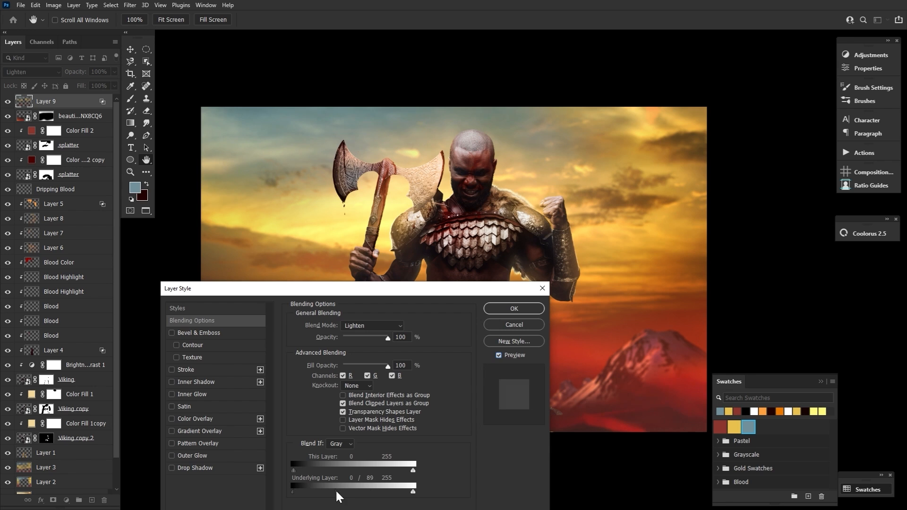
key("Return")
Paint additional soft gold and red haze on Layer 9, alternating the two swatches and varying the brush size.
key("b")
left_click(734, 427)
key("bracketleft")
key("bracketleft")
key("bracketleft")
key("bracketleft")
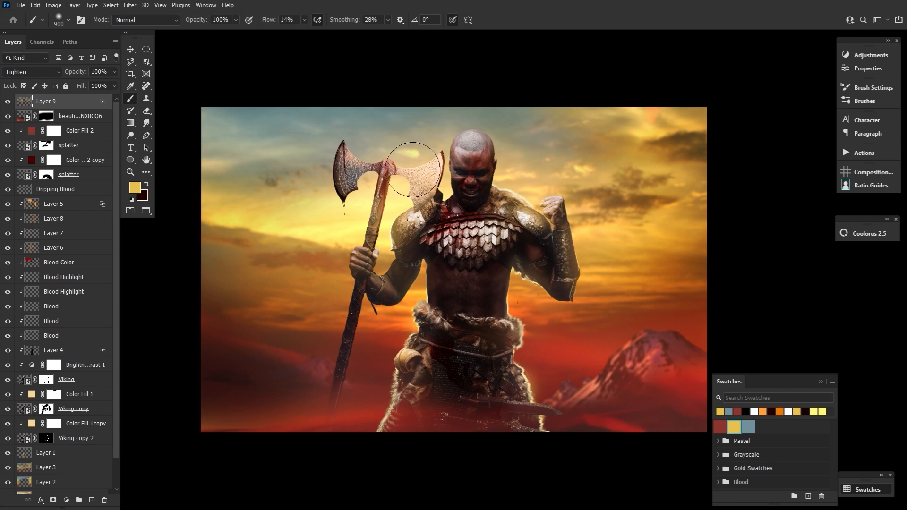
left_click(720, 427)
key("bracketright")
key("bracketright")
key("bracketright")
key("bracketright")
key("bracketright")
key("bracketright")
key("bracketright")
key("bracketright")
key("bracketright")
left_click(734, 427)
Flip the red sky haze horizontally with Free Transform and reposition it over the lower part of the canvas.
left_click(37, 119)
key("d")
key("ctrl+t")
right_click(482, 327)
left_click(505, 492)
mouse_move(467, 303)
left_mouse_down()
mouse_move(469, 235)
mouse_move(562, 331)
left_mouse_up()
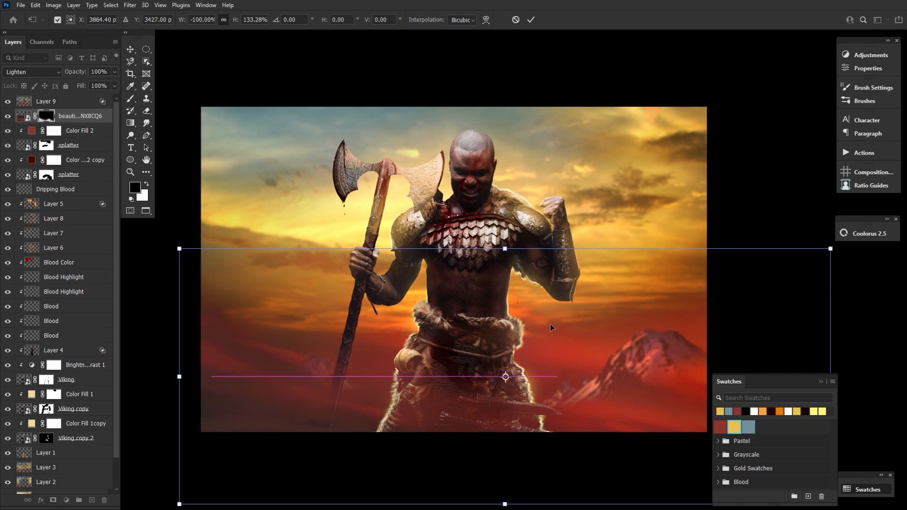
key("Return")
Brush white on the red sky layer's mask along the canvas's lower edge to adjust the foreground haze.
key("b")
key("x")
key("bracketleft")
key("bracketleft")
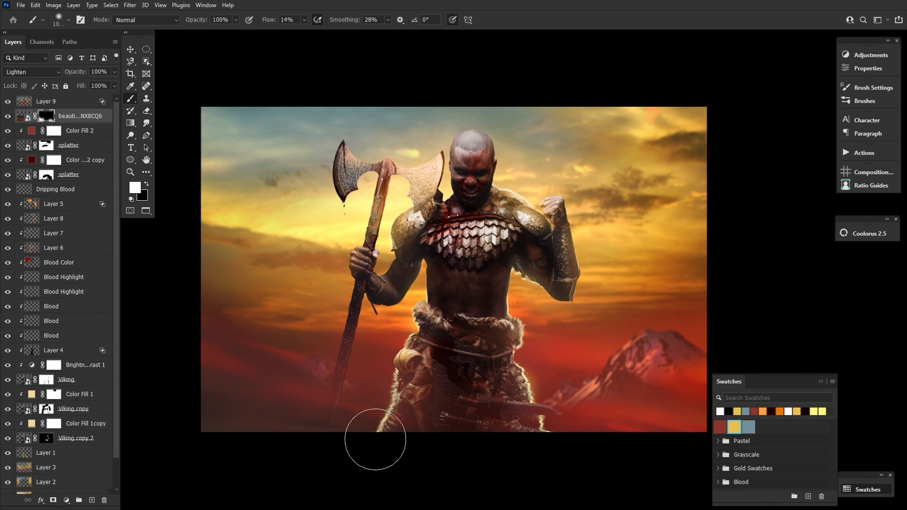
left_click(146, 164)
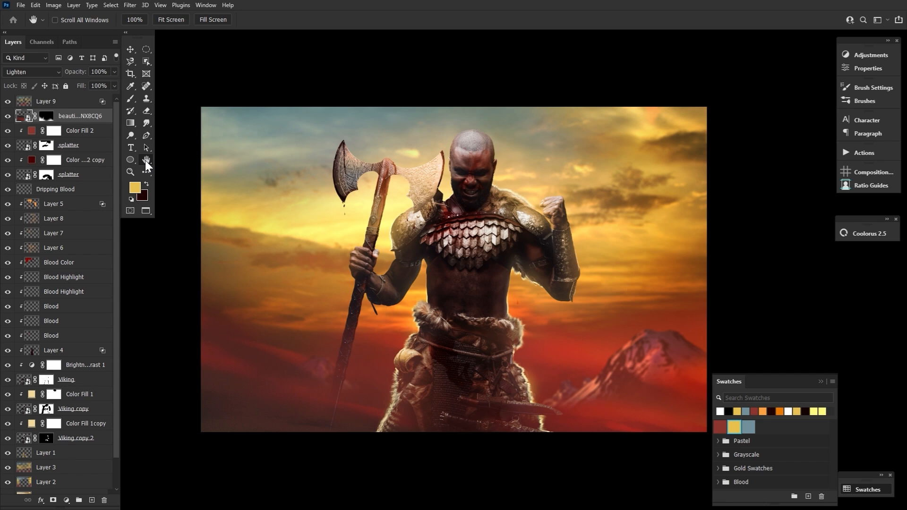
Place snow image 17 above Group 1, scaled to cover the canvas, and set its blend mode to Overlay.
scroll(100, 447, "down", 2)
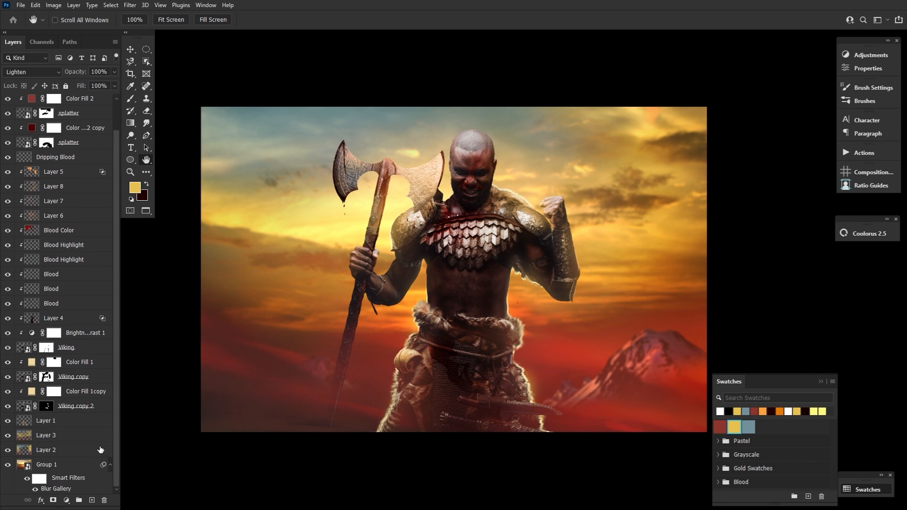
left_click(80, 468)
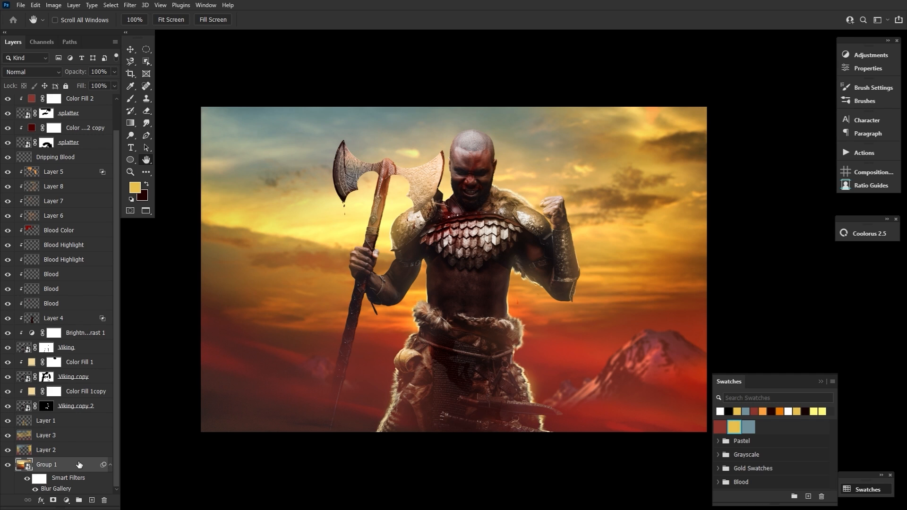
left_click_drag(906, 264, 376, 261)
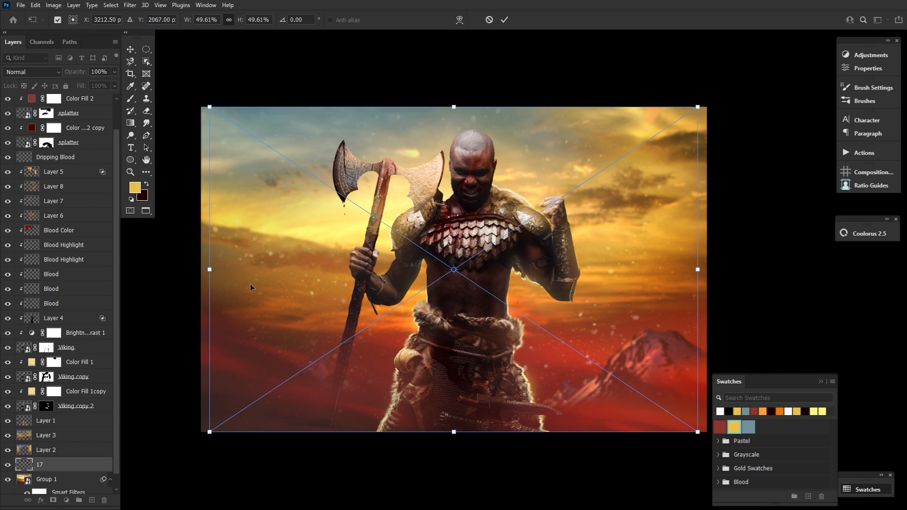
left_click_drag(209, 270, 197, 270)
left_click_drag(710, 269, 714, 269)
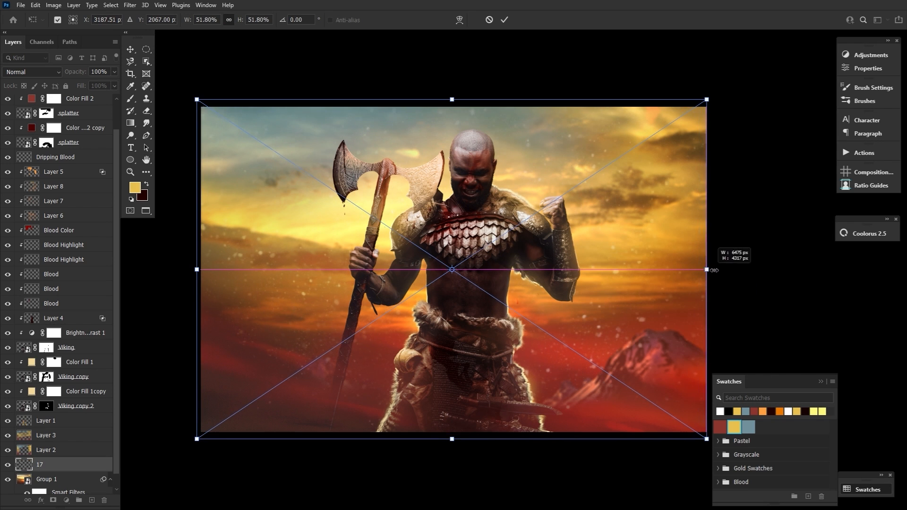
left_click(505, 19)
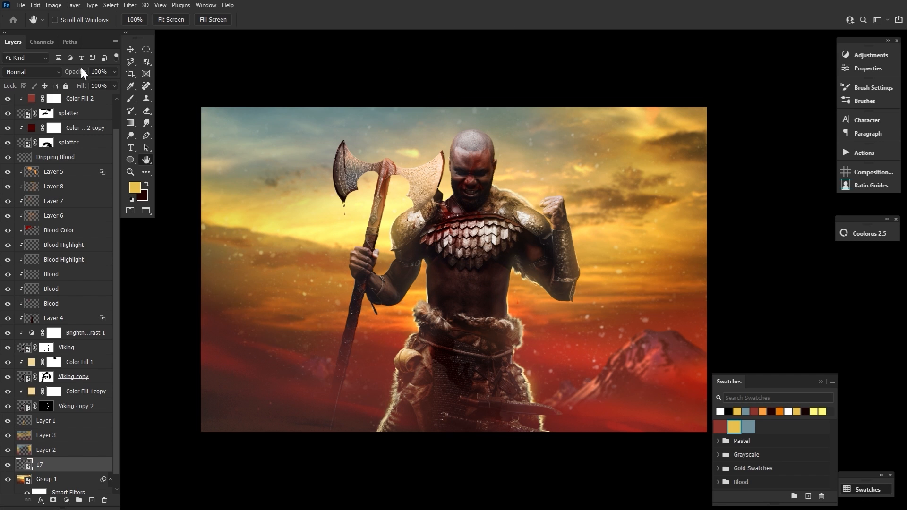
left_click(47, 72)
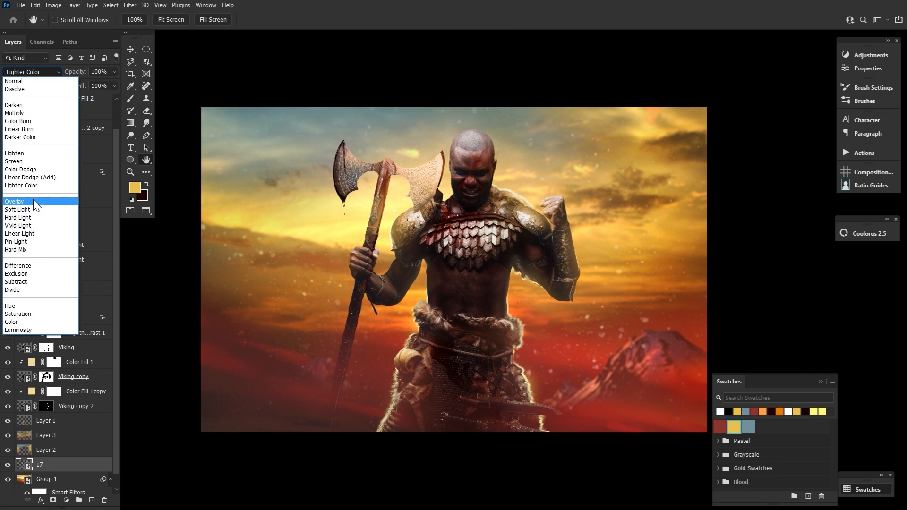
left_click(33, 201)
Place snow image 8 above Layer 9 and scale it to 59.11% so it extends beyond the canvas.
scroll(110, 149, "up", 2)
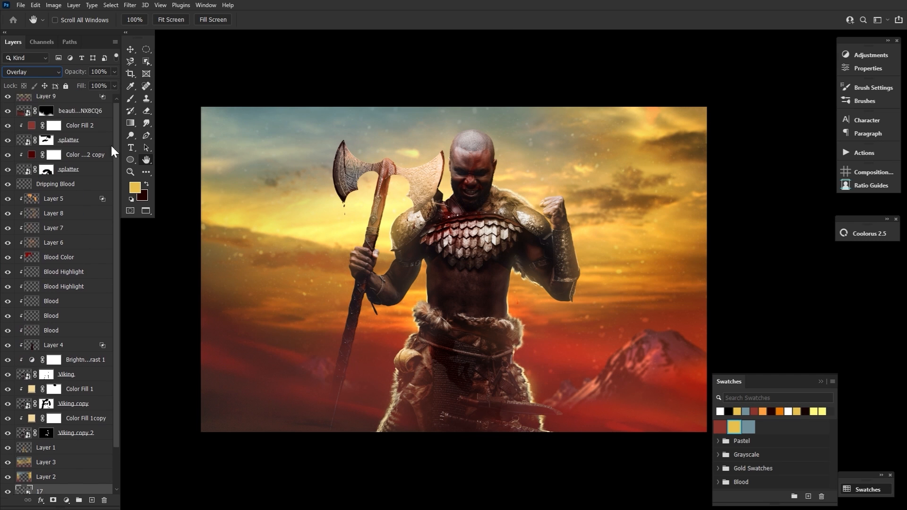
left_click(79, 102)
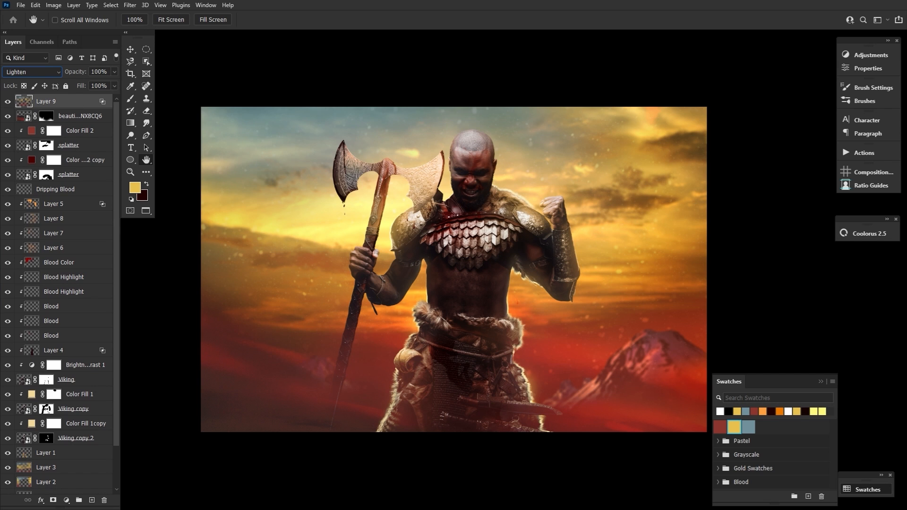
left_click_drag(439, 2, 435, 284)
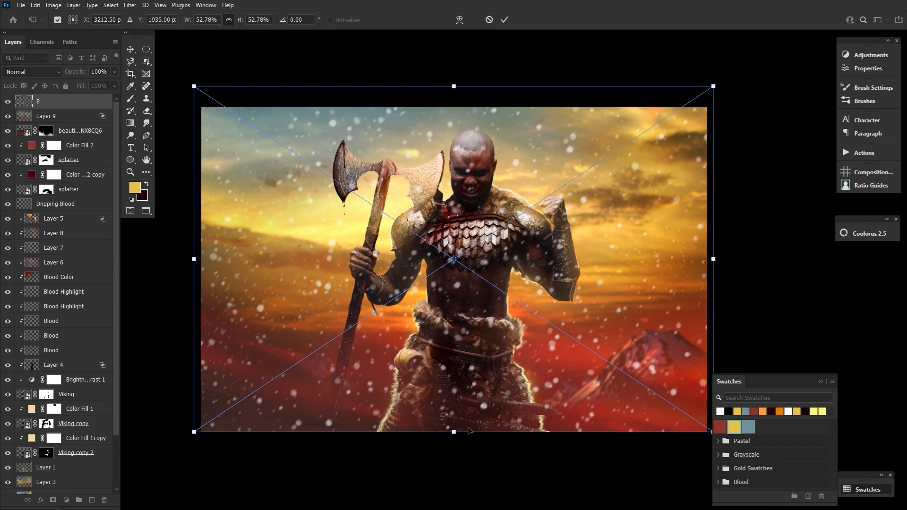
left_click_drag(454, 433, 455, 473)
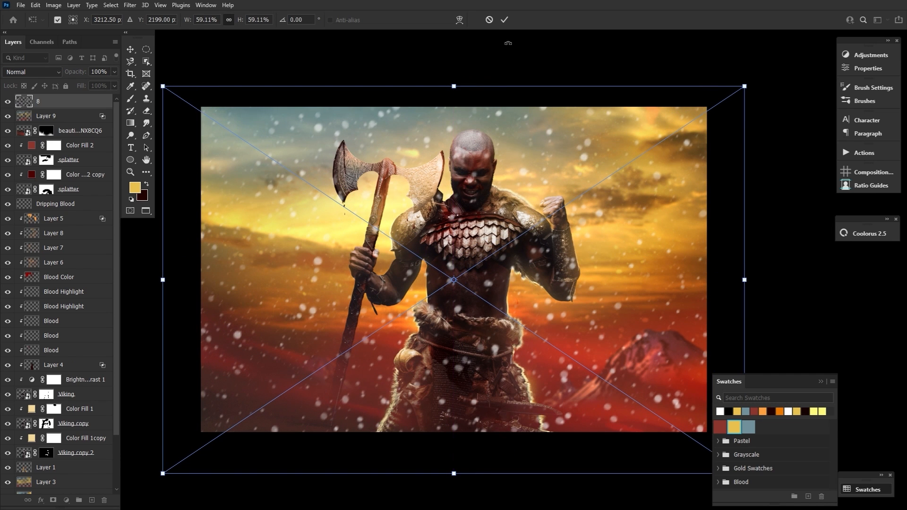
left_click(504, 19)
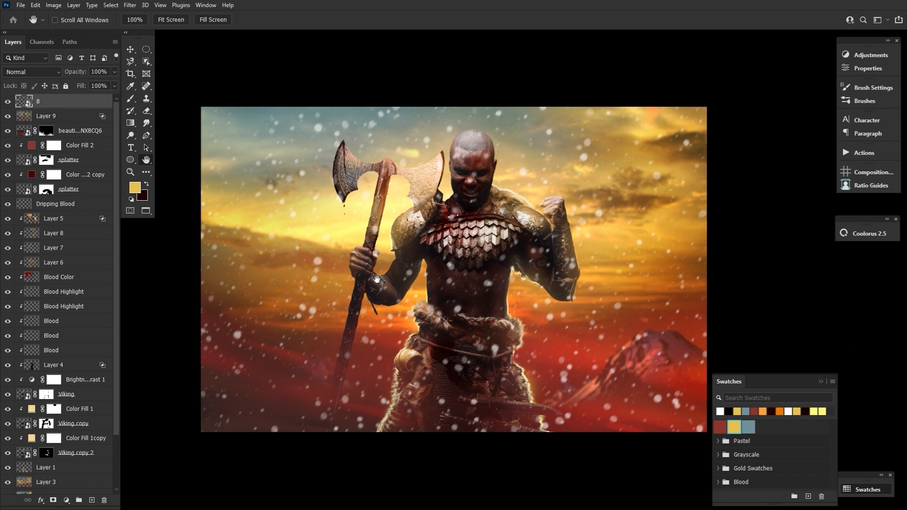
Place snow image 1 at the top of the stack, enlarged beyond the canvas, and set its blend mode to Overlay.
key("ctrl+v")
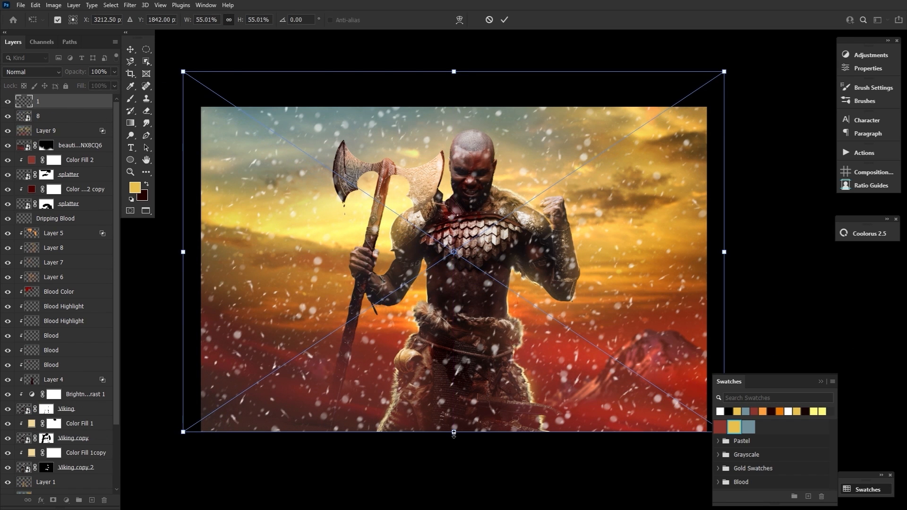
left_click_drag(453, 432, 456, 482)
left_click(504, 20)
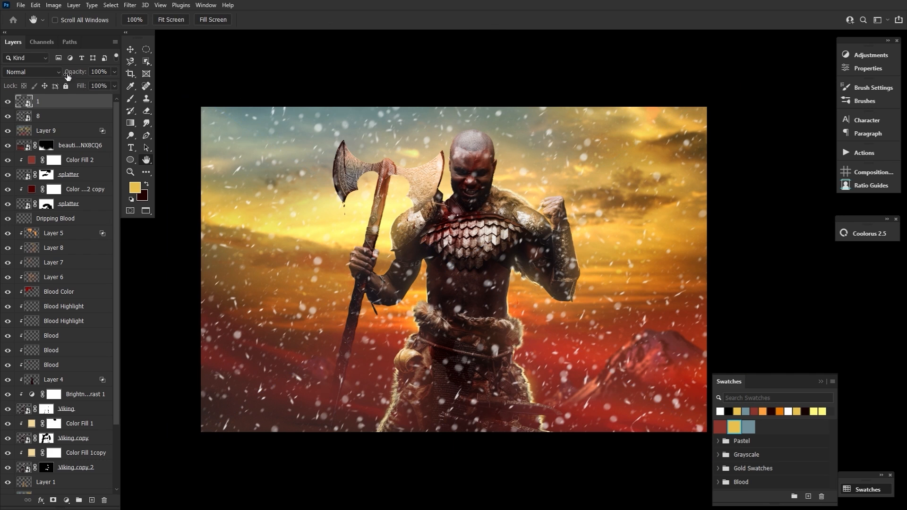
left_click(45, 72)
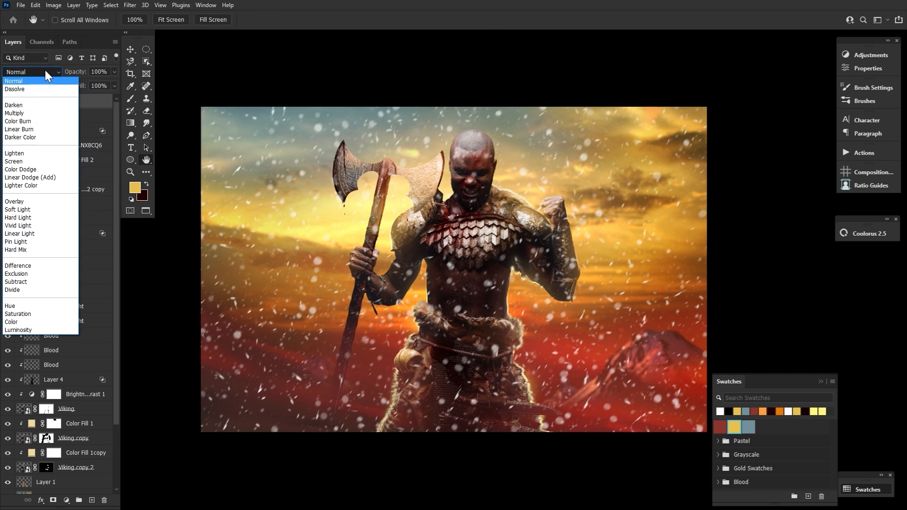
left_click(37, 202)
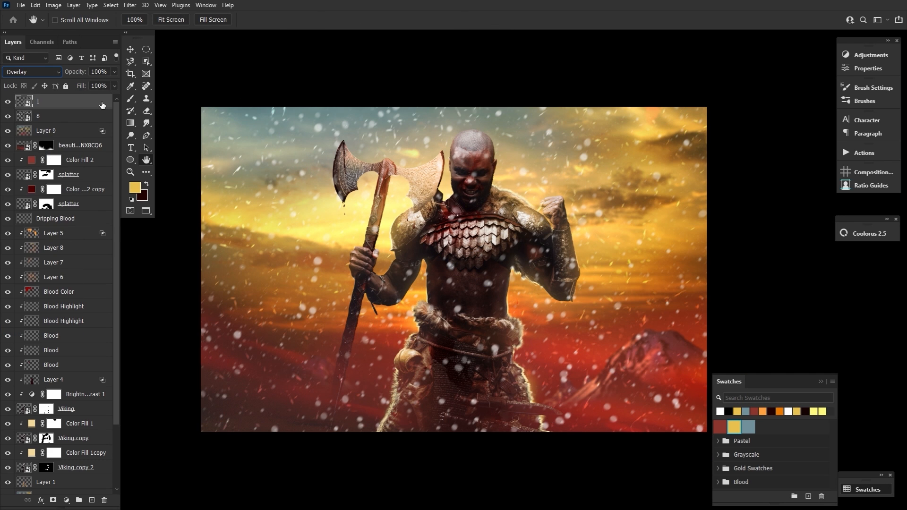
Duplicate snow layer 1 and set the copy's blend mode to Soft Light.
key("ctrl+j")
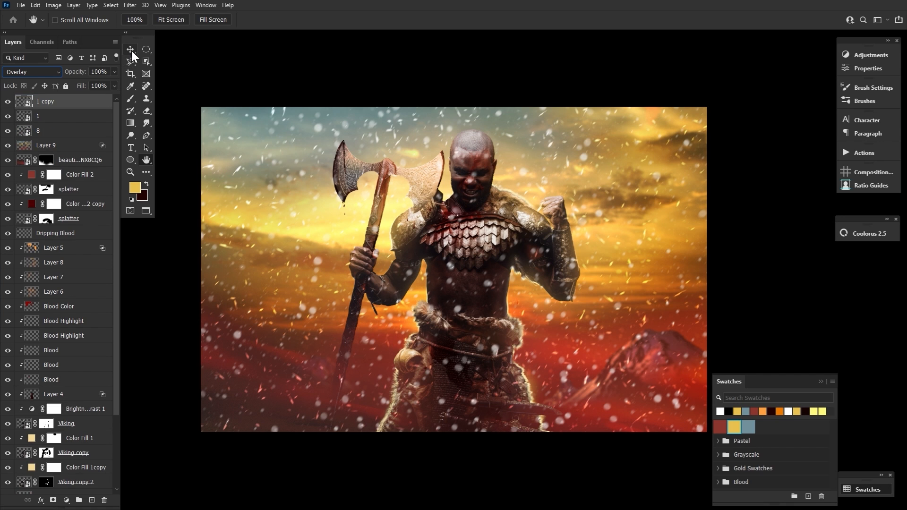
left_click(58, 74)
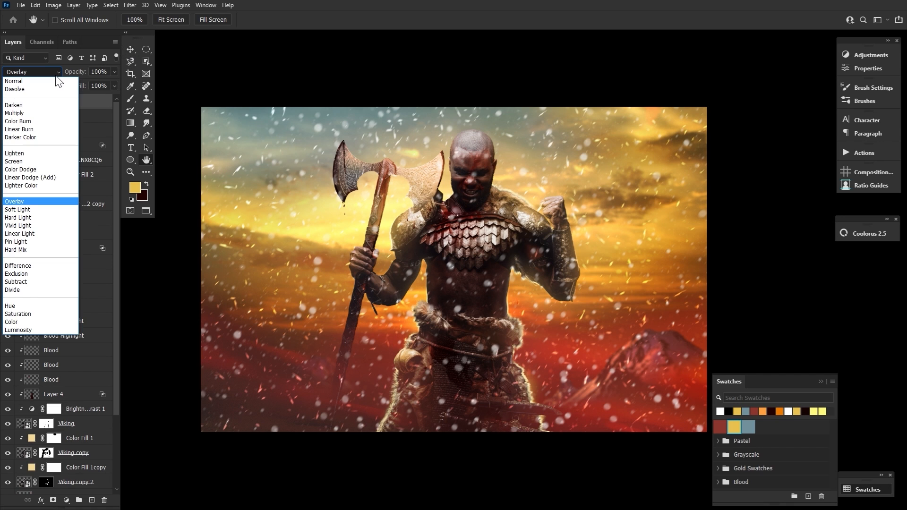
left_click(18, 210)
Scale the duplicated snow layer to 61.99%, shift it down and to the left, and compare the image with it hidden.
key("v")
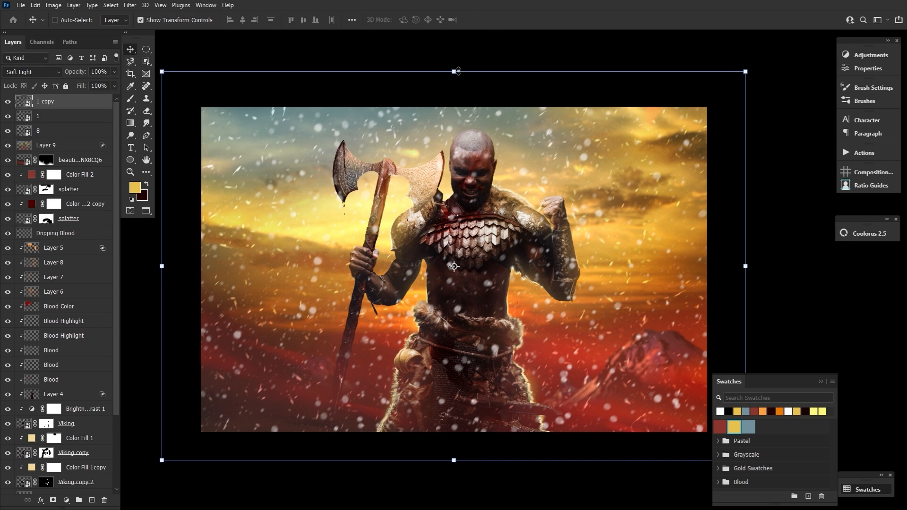
key("ctrl+t")
left_click_drag(539, 162, 491, 200)
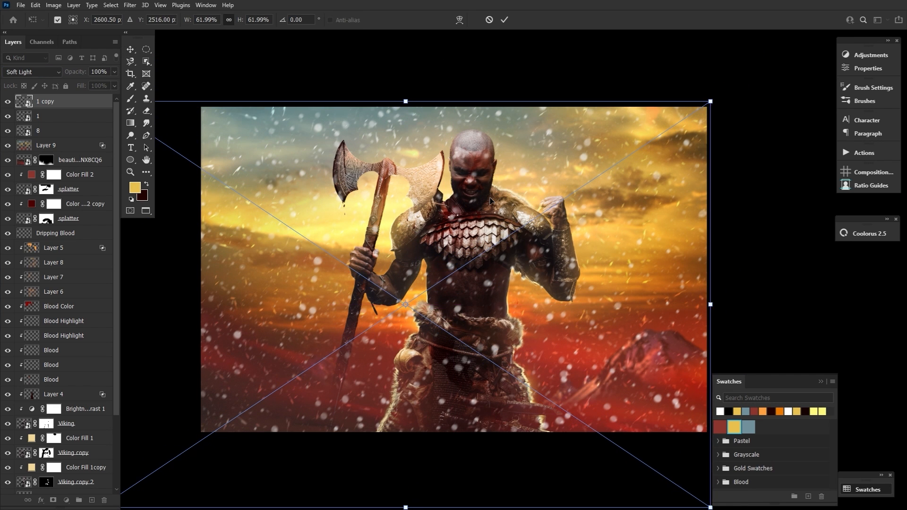
left_click(505, 20)
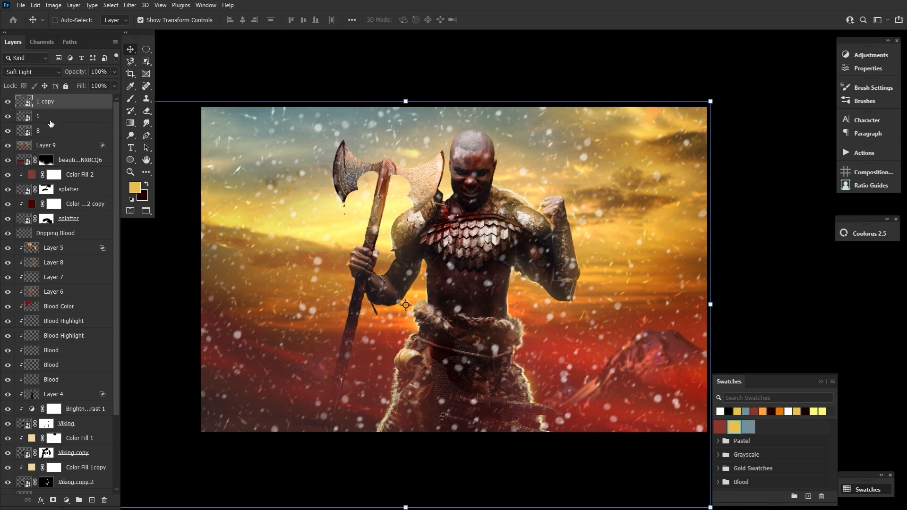
left_click(6, 102)
left_click(6, 102)
left_click(147, 160)
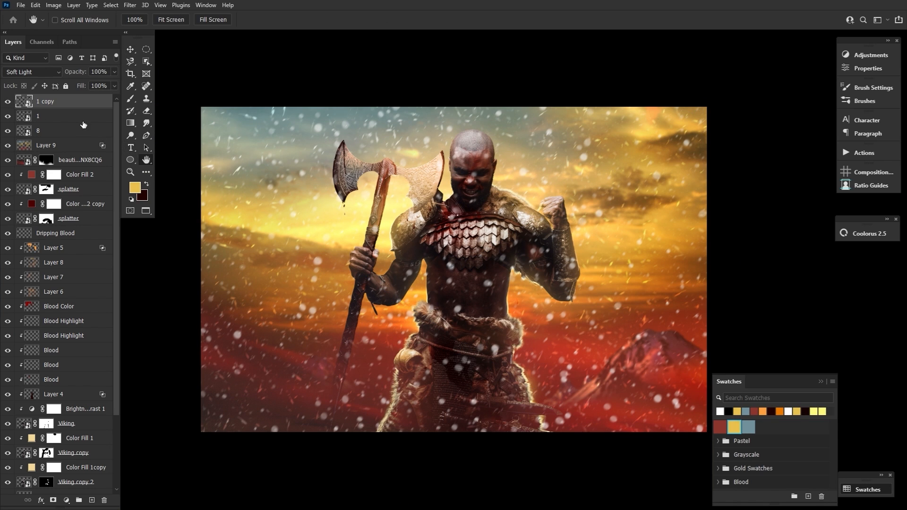
Apply a Motion Blur to snow layer 8 with an angle of 35° and a distance of 113 pixels.
left_click(83, 120)
left_click(83, 131)
right_click(83, 128)
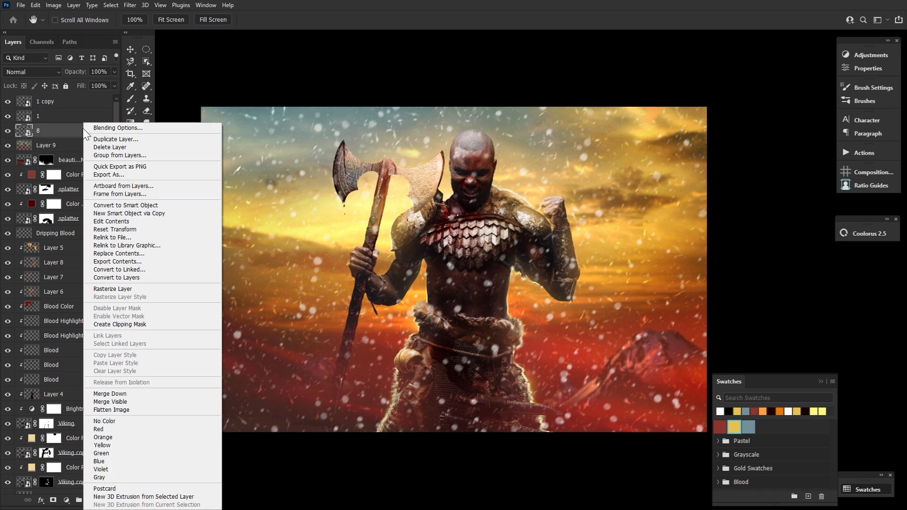
left_click(53, 159)
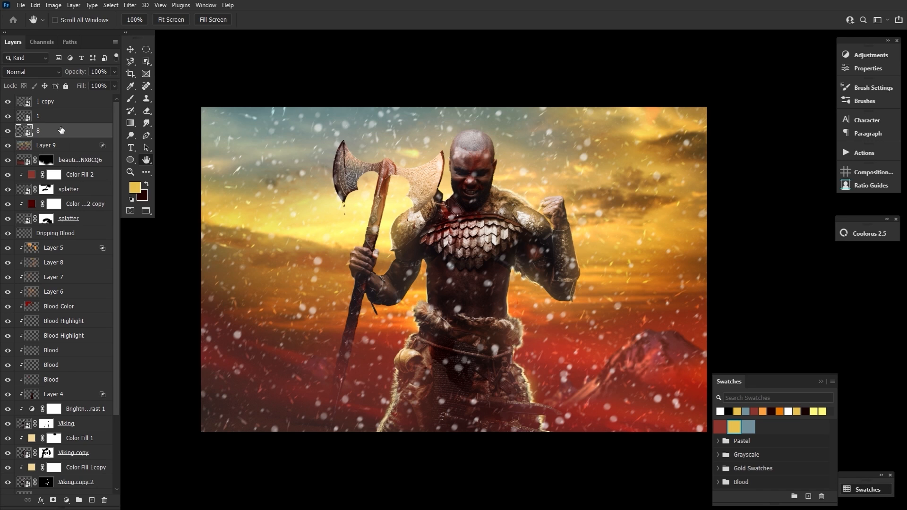
left_click(130, 6)
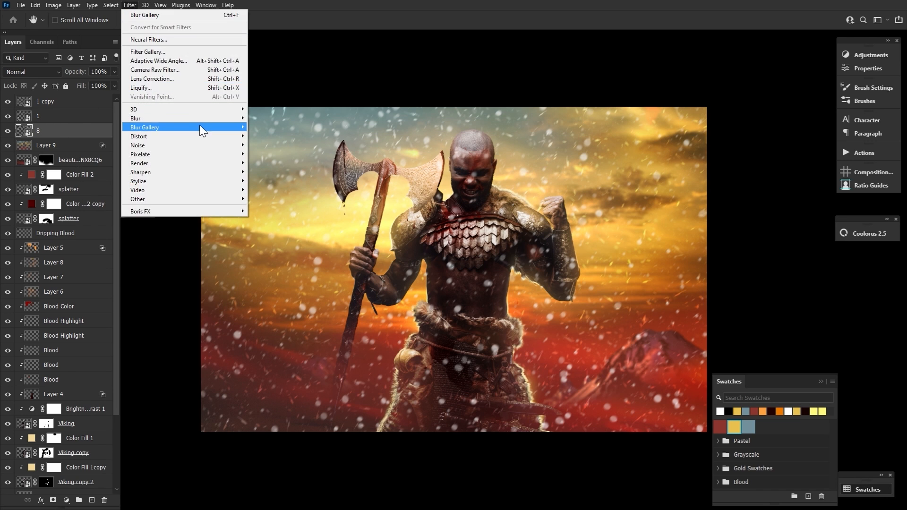
mouse_move(141, 118)
left_click(273, 172)
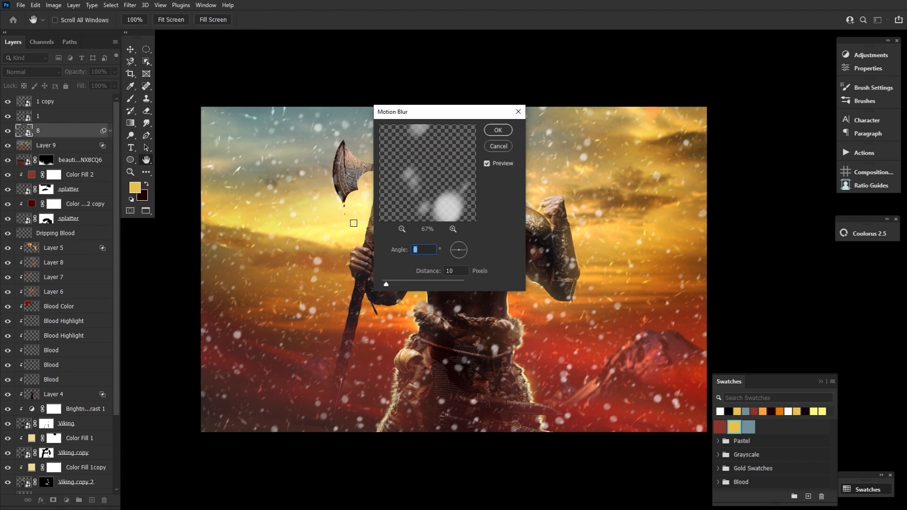
type("35")
double_click(452, 270)
type("113")
left_click(500, 131)
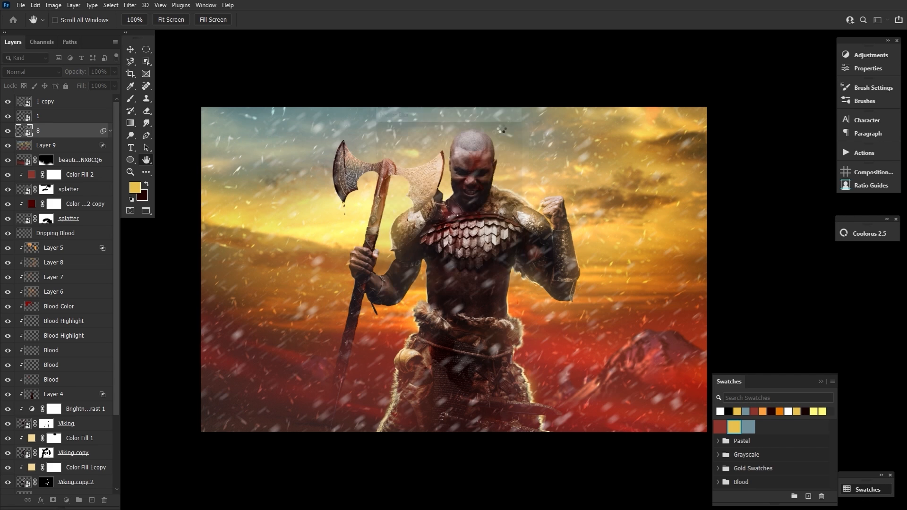
Copy snow layer 8's Motion Blur smart filter to layers 1 and 1 copy.
left_click_drag(71, 156, 83, 117)
left_click_drag(81, 160, 75, 105)
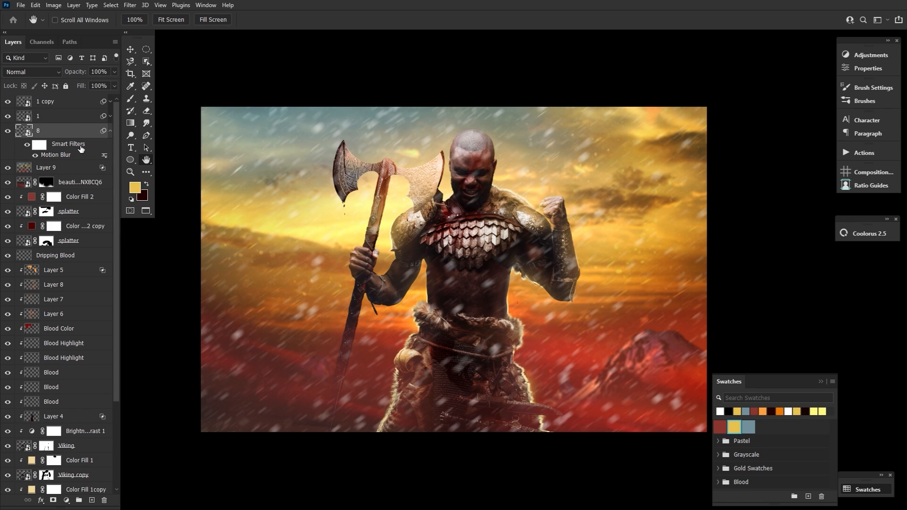
Apply a Gaussian Blur with a radius of 16.6 pixels to snow layer 1.
left_click(75, 118)
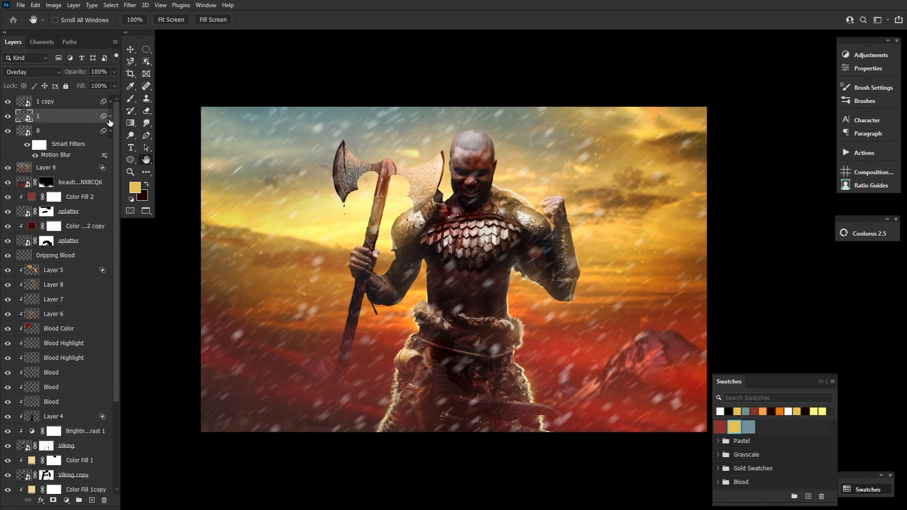
left_click(110, 117)
left_click(131, 6)
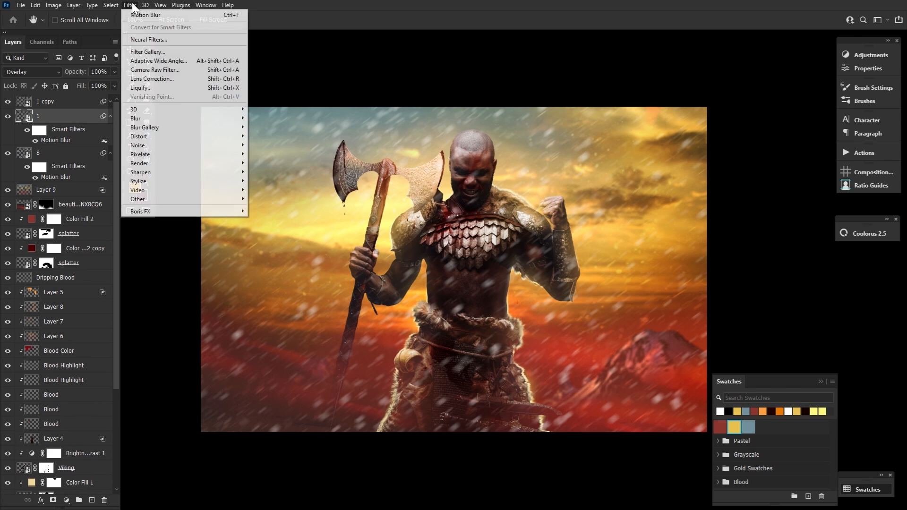
mouse_move(204, 118)
left_click(287, 152)
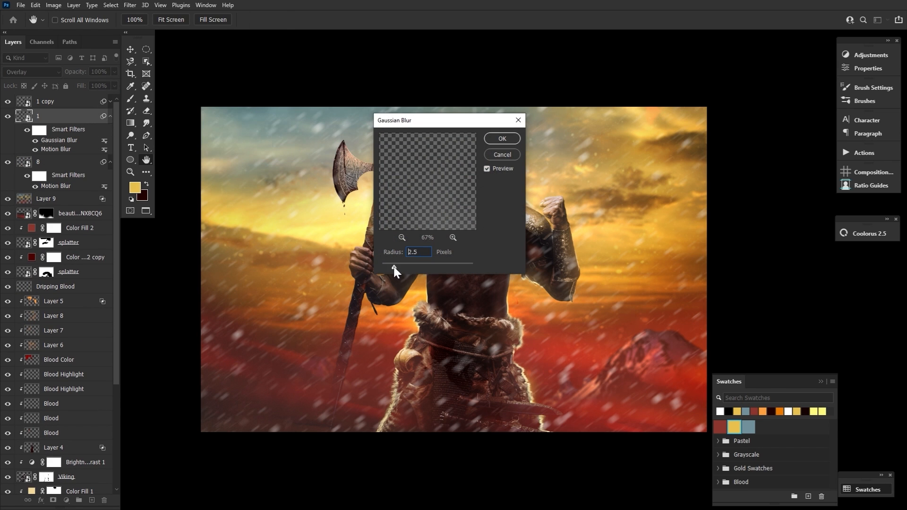
left_click_drag(403, 260, 425, 269)
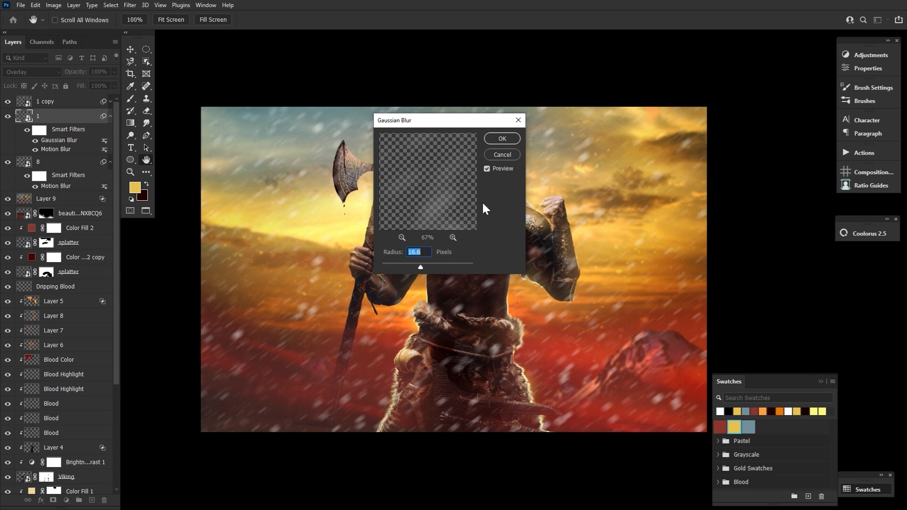
left_click(501, 138)
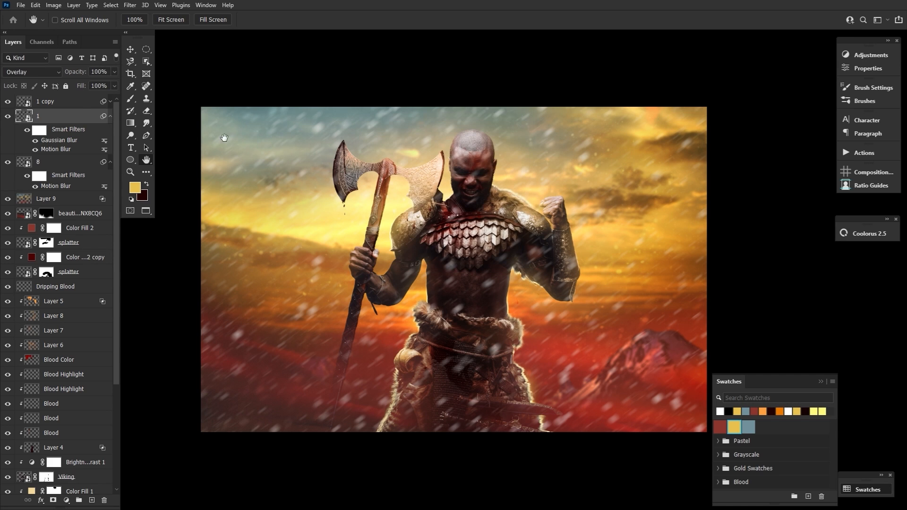
Group the three snow layers 1 copy, 1 and 8, and add a layer mask to the group.
left_click(72, 104)
left_click(72, 166, "shift")
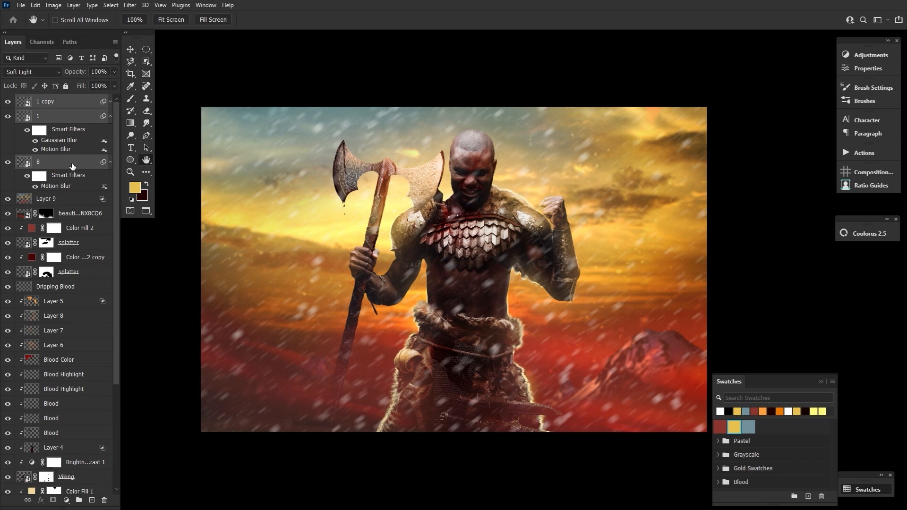
key("ctrl+g")
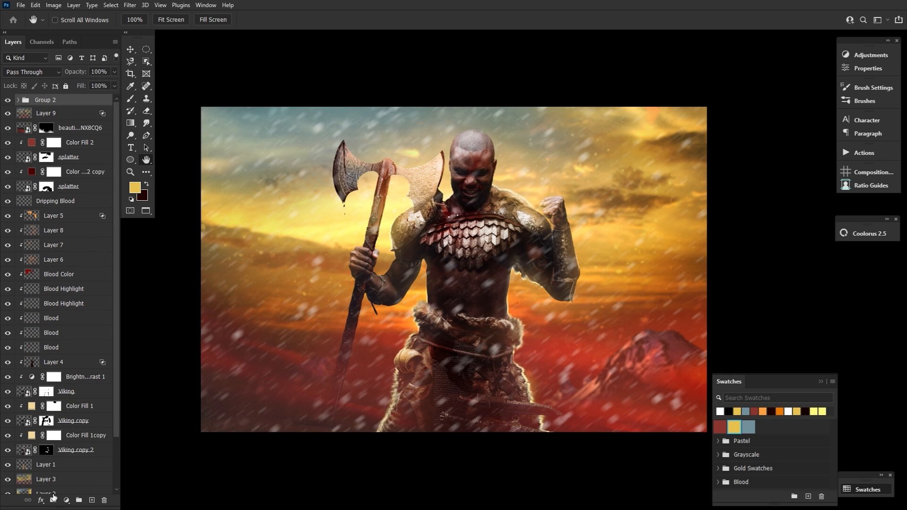
left_click(54, 500)
Paint black on the snow group's mask over the warrior's waist, torso and face to fade the snow there, varying the brush size.
left_click(146, 184)
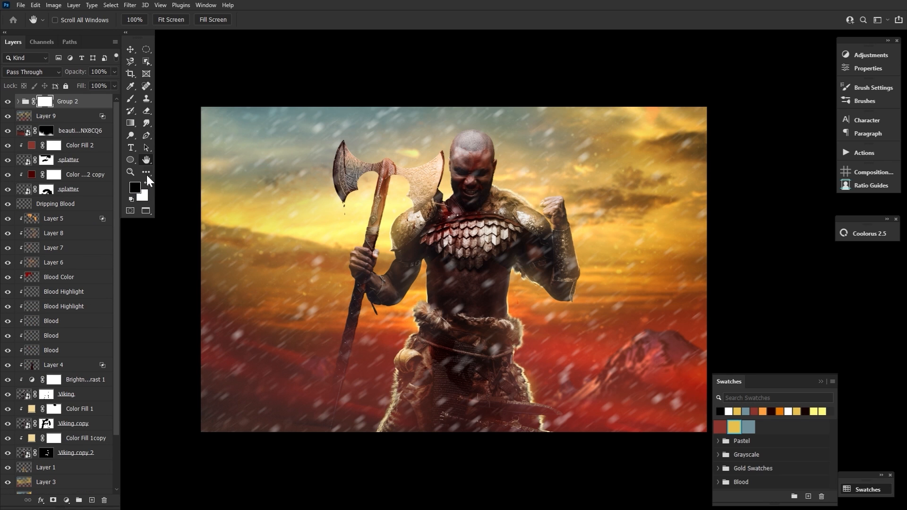
left_click(131, 99)
mouse_move(466, 211)
left_mouse_down()
mouse_move(457, 229)
mouse_move(469, 207)
mouse_move(462, 218)
left_mouse_up()
key("bracketright")
key("bracketright")
key("bracketright")
key("bracketright")
key("bracketright")
key("bracketright")
key("bracketright")
key("bracketright")
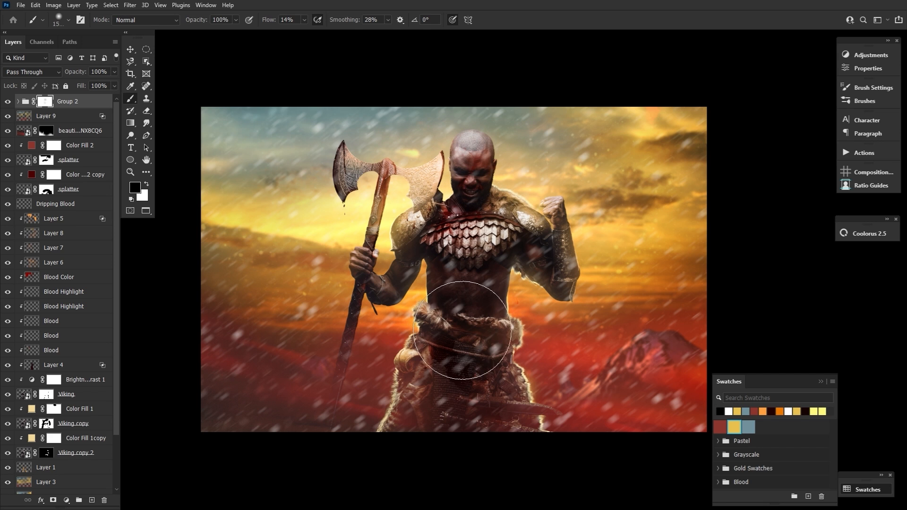
mouse_move(477, 341)
left_mouse_down()
mouse_move(449, 390)
mouse_move(445, 427)
left_mouse_up()
key("bracketleft")
key("bracketleft")
key("bracketleft")
key("bracketleft")
key("bracketleft")
mouse_move(489, 263)
left_mouse_down()
mouse_move(472, 229)
mouse_move(461, 240)
mouse_move(485, 258)
mouse_move(466, 204)
mouse_move(479, 189)
left_mouse_up()
key("bracketleft")
key("bracketleft")
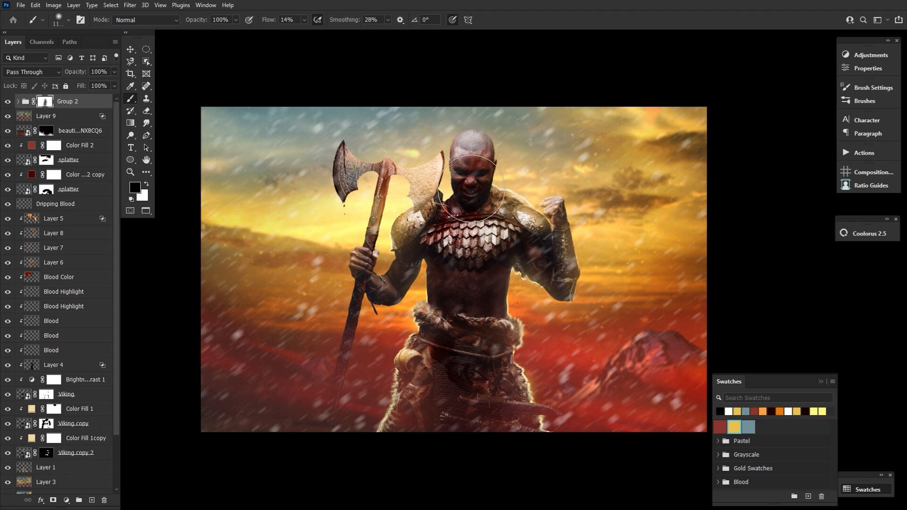
key("bracketright")
key("bracketright")
key("bracketright")
key("bracketright")
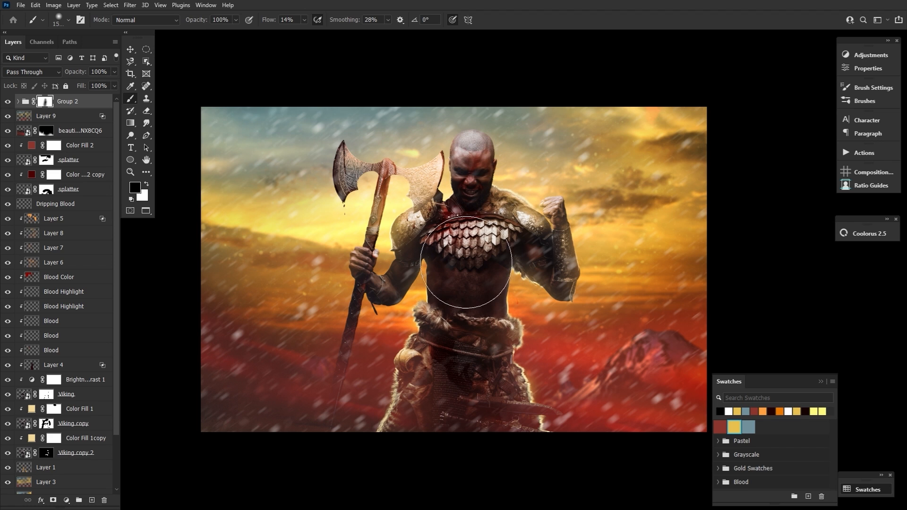
key("bracketleft")
key("bracketleft")
key("bracketleft")
key("bracketleft")
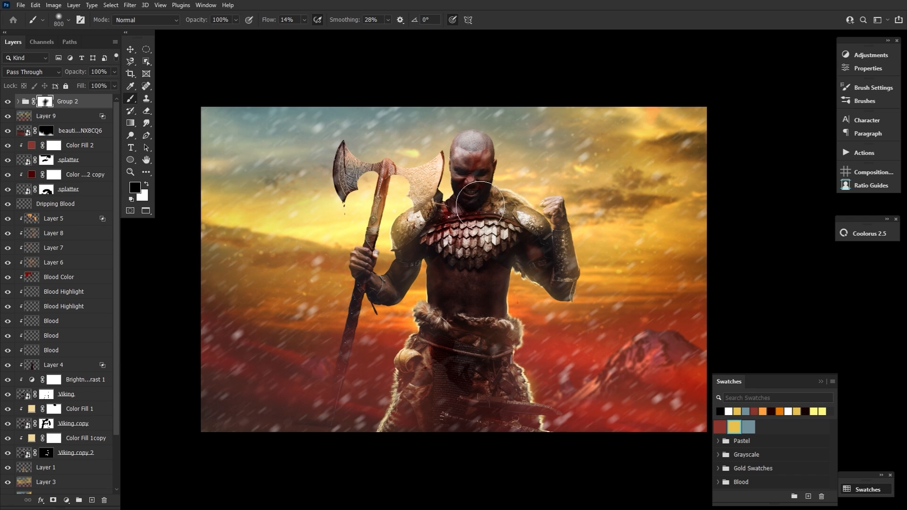
key("bracketleft")
key("bracketleft")
key("bracketleft")
key("bracketleft")
key("bracketleft")
key("x")
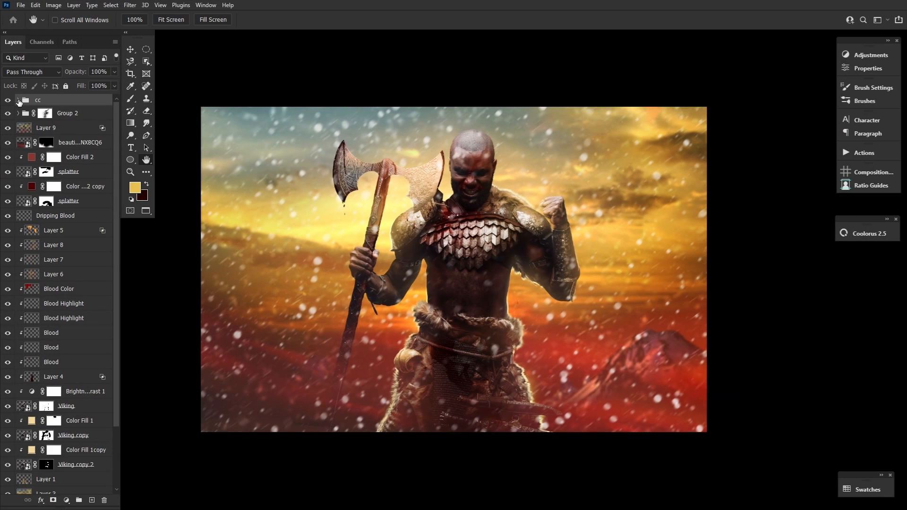
Turn on Color Lookup 1, 2 and 3 in the cc group, opening each adjustment's settings.
left_click(18, 101)
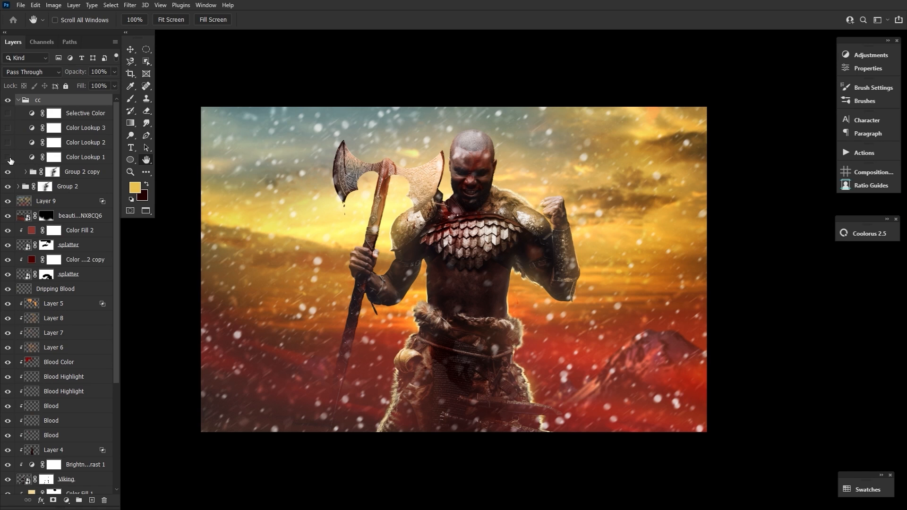
left_click(8, 158)
double_click(31, 158)
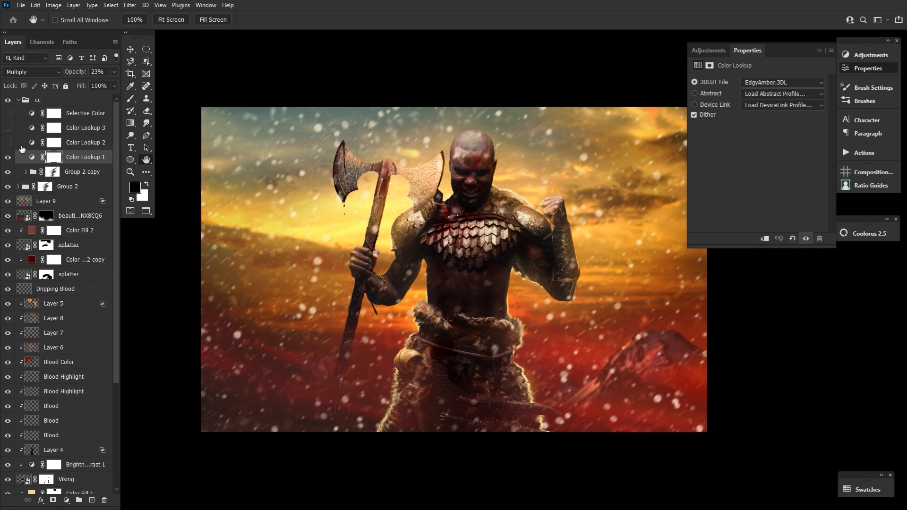
left_click(8, 143)
left_click(32, 143)
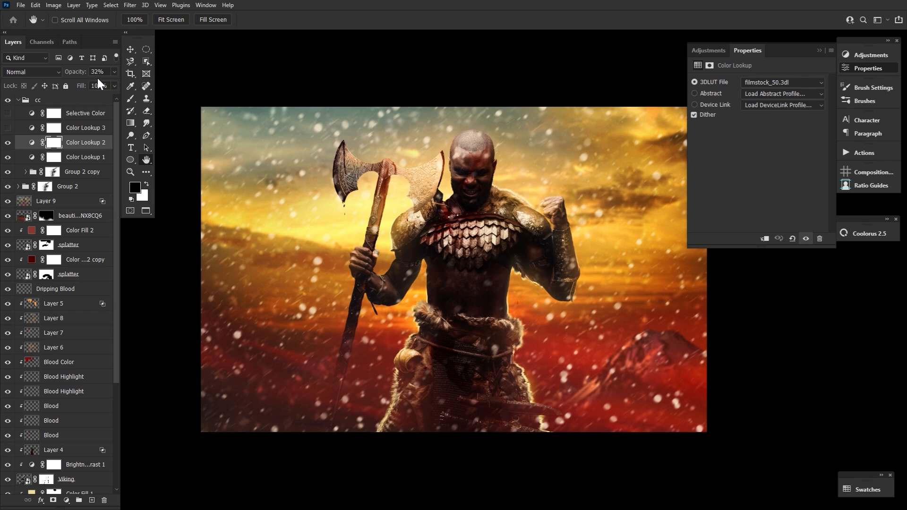
left_click(8, 128)
left_click(31, 129)
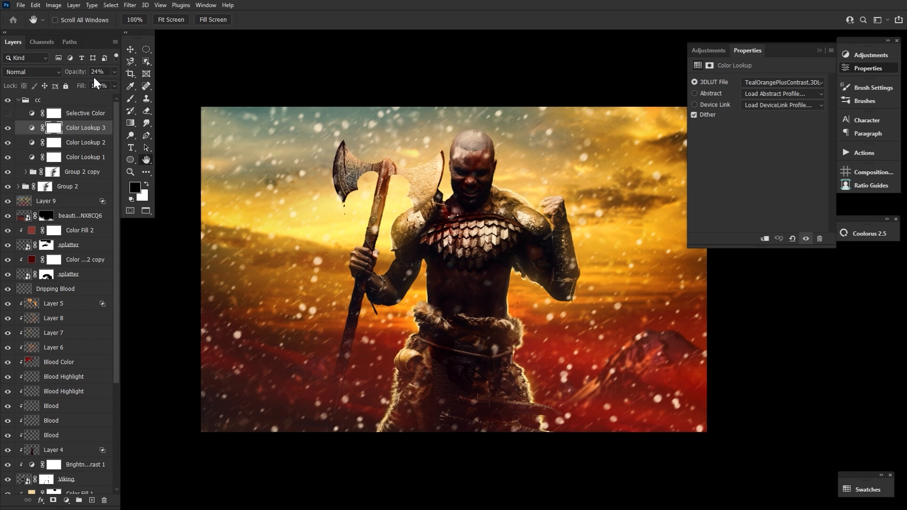
Turn on the Selective Color adjustment in the cc group and review its Reds, Yellows, Whites, Neutrals and Blacks settings.
left_click(8, 113)
left_click(32, 113)
left_click(772, 90)
left_click(772, 93)
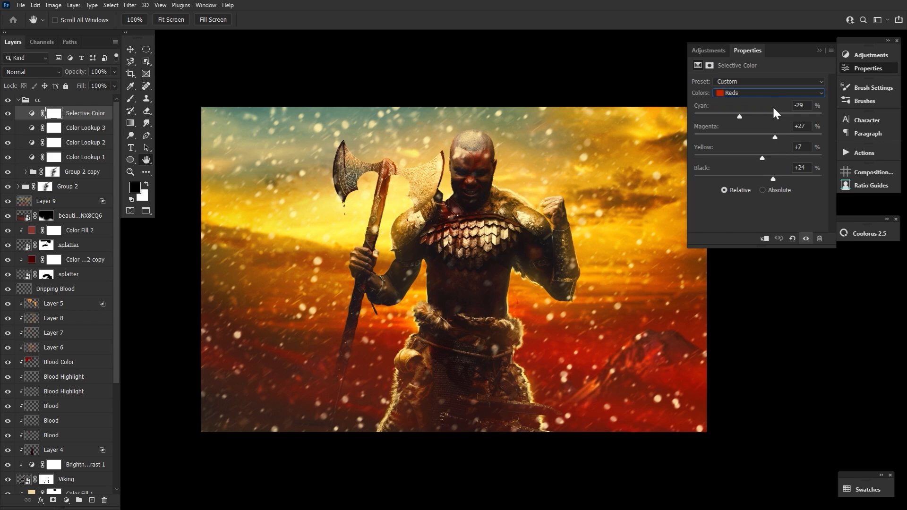
key("Down")
left_click(759, 91)
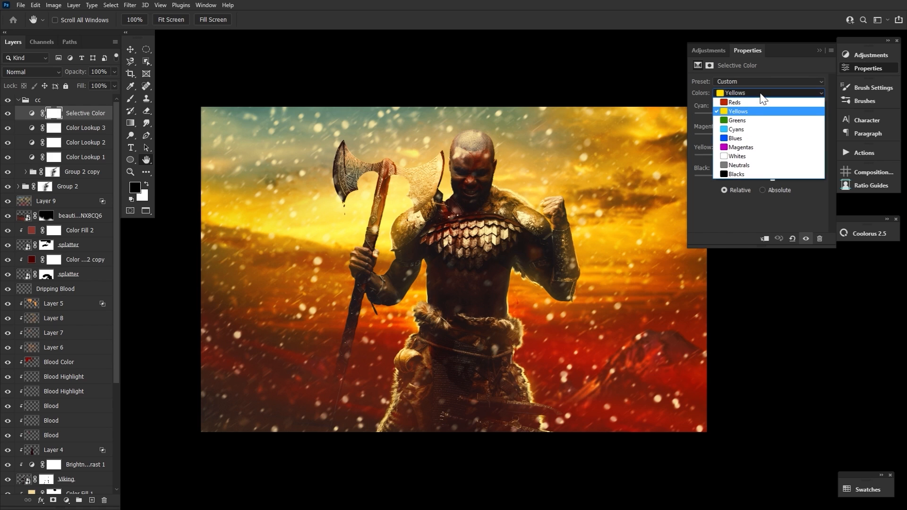
left_click(746, 154)
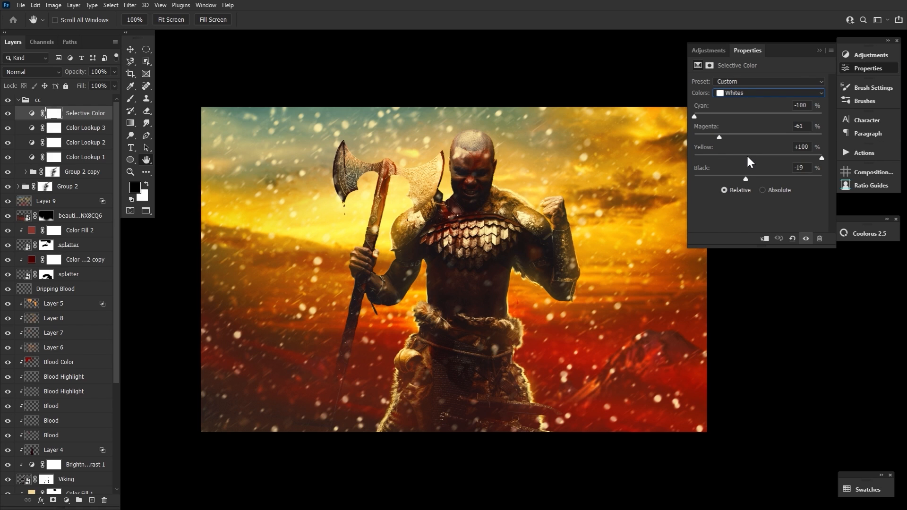
key("Down")
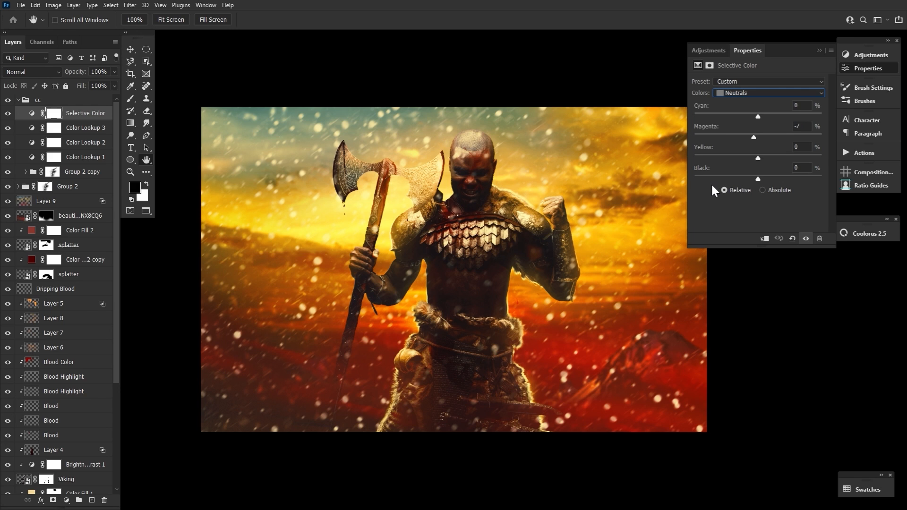
key("Down")
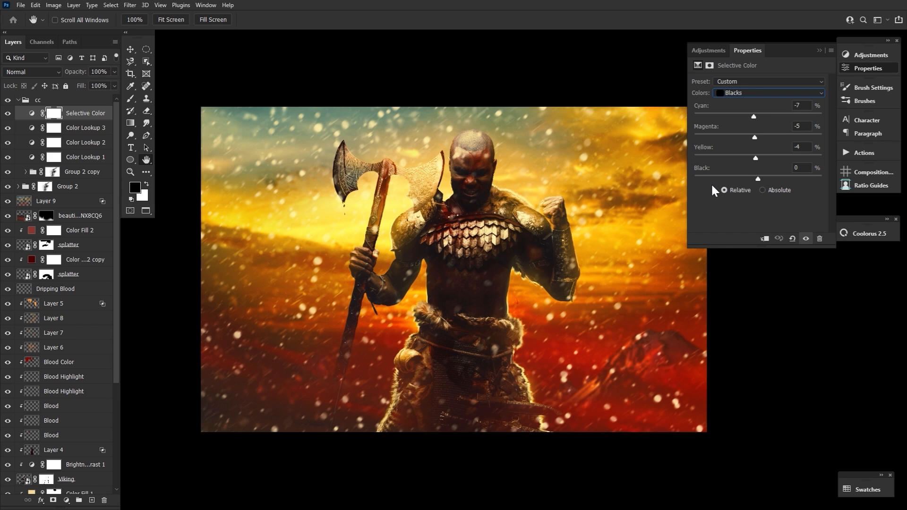